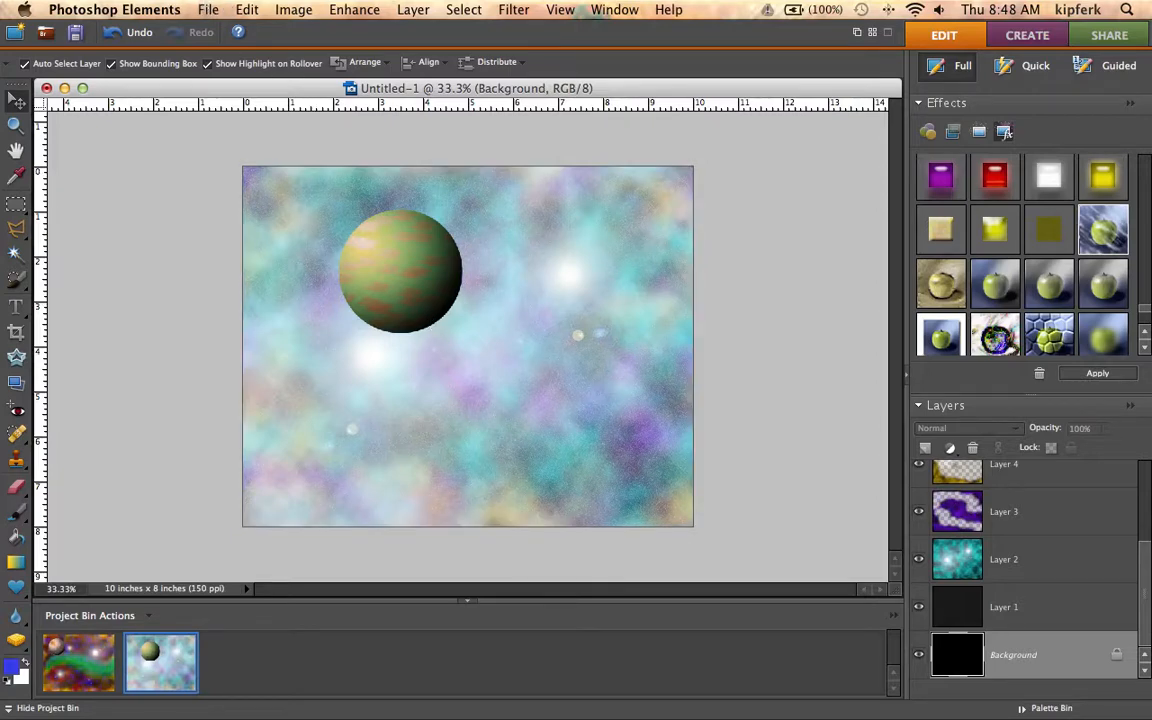
Create a blank 10 × 8 inch RGB file at 150 pixels/inch with a white background, named spacescape
click(208, 9)
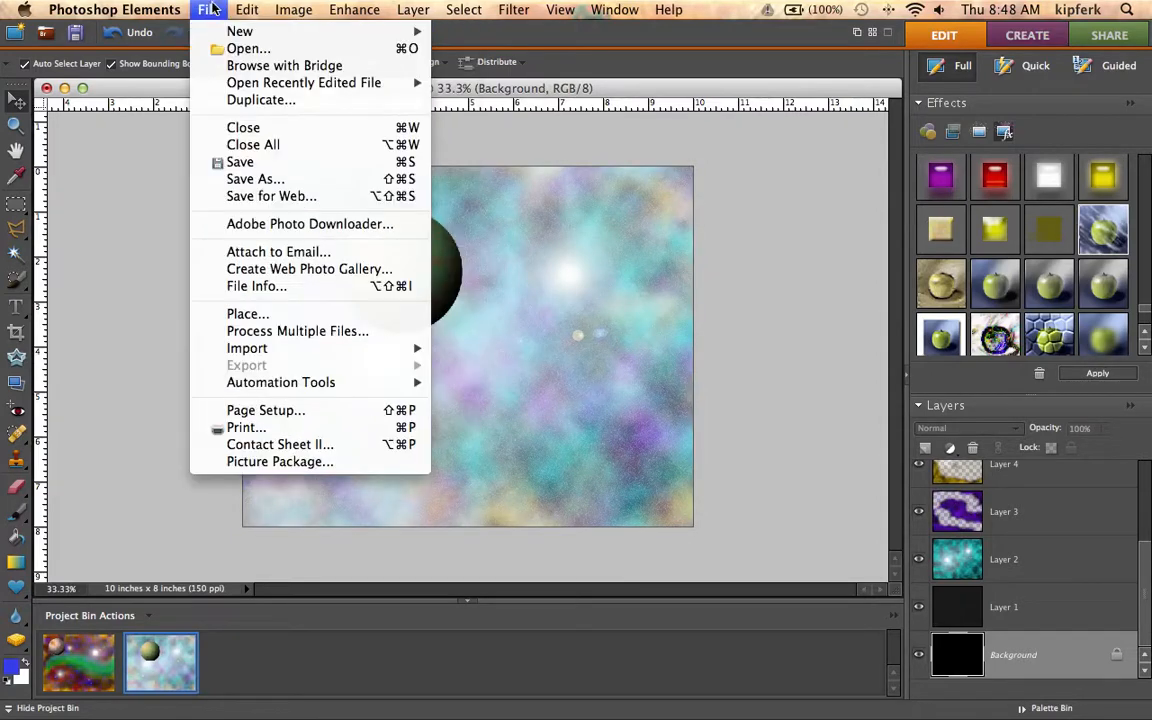
mouse_move(217, 35)
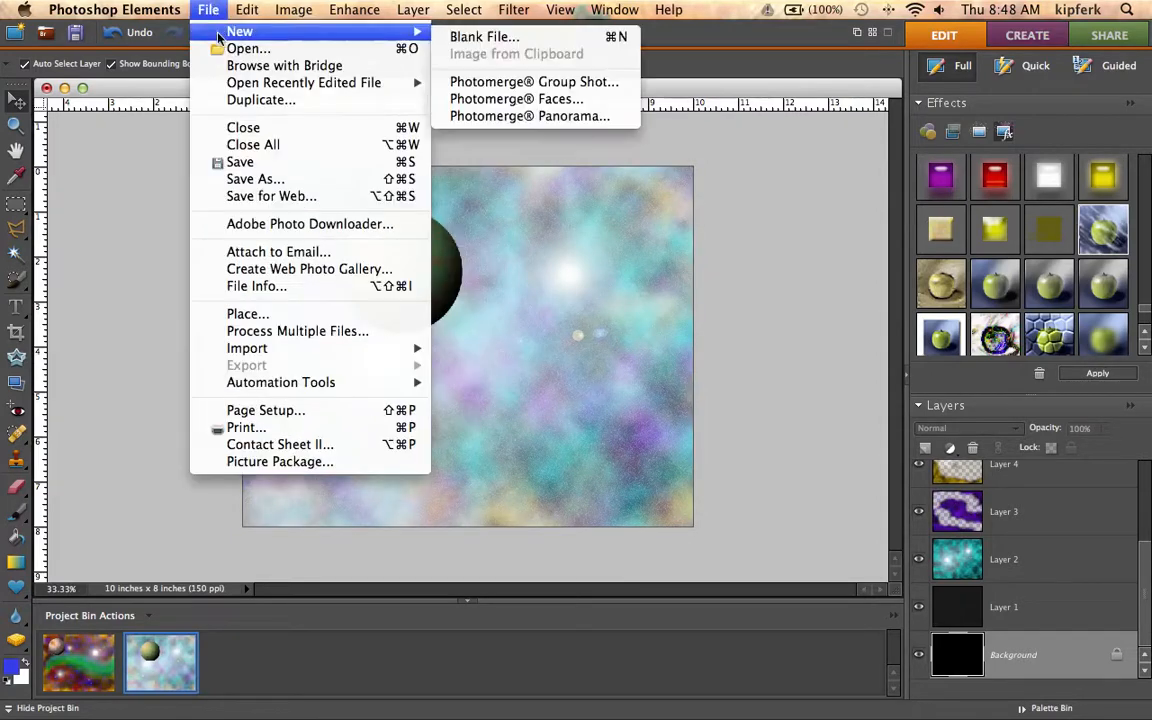
click(486, 36)
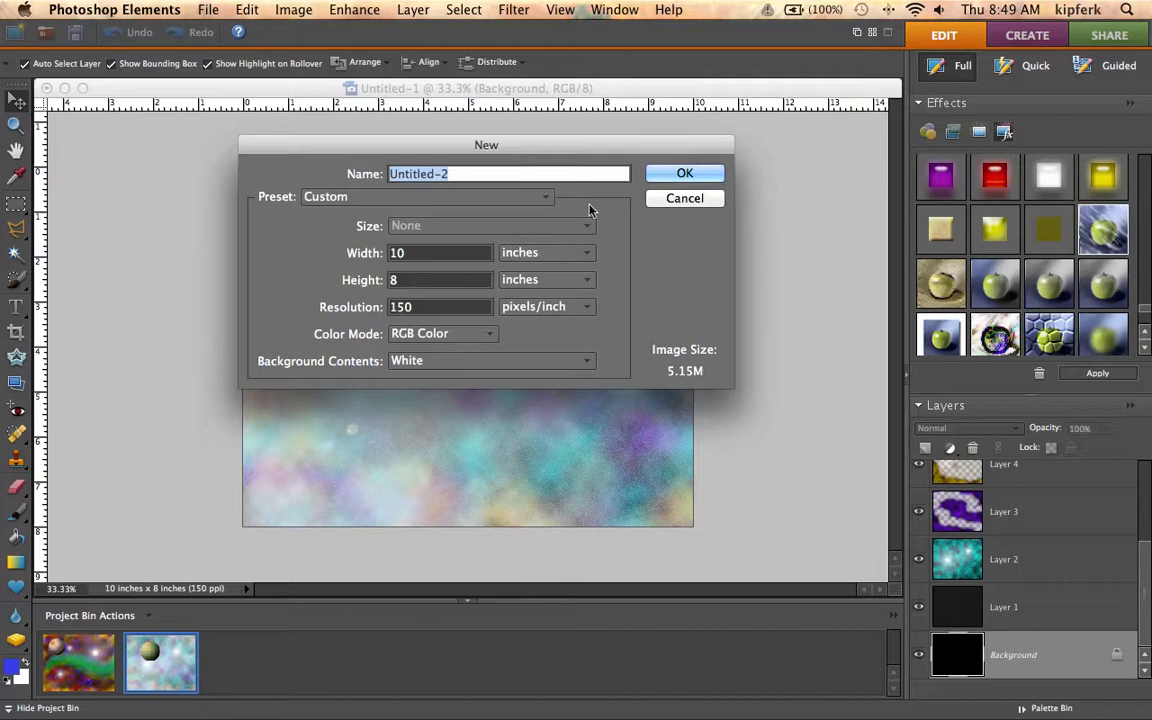
text(spacescape)
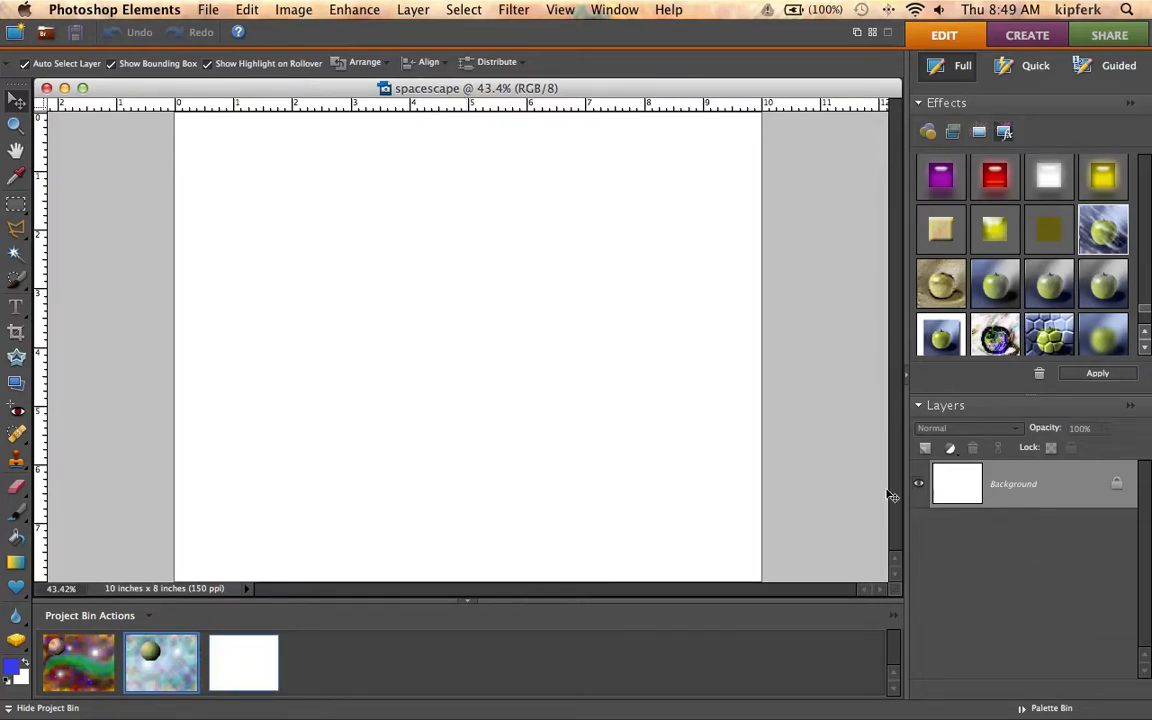
Reset the foreground and background colors to their defaults and fill the Background layer with black
click(6, 681)
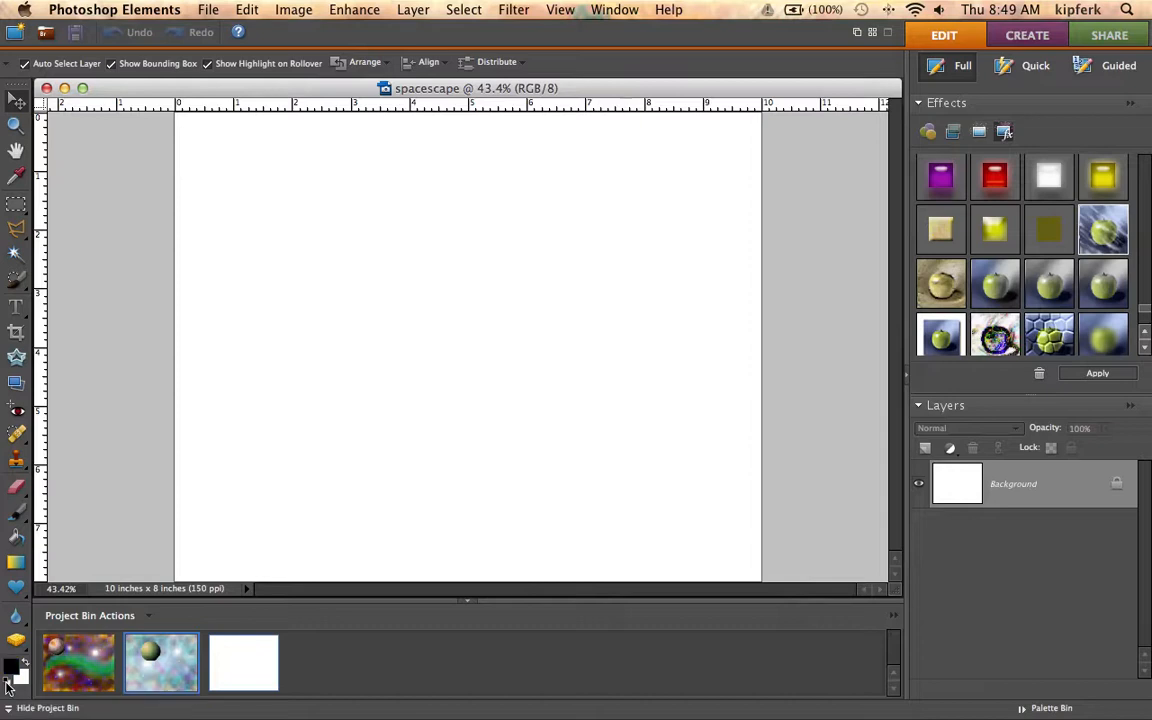
click(17, 537)
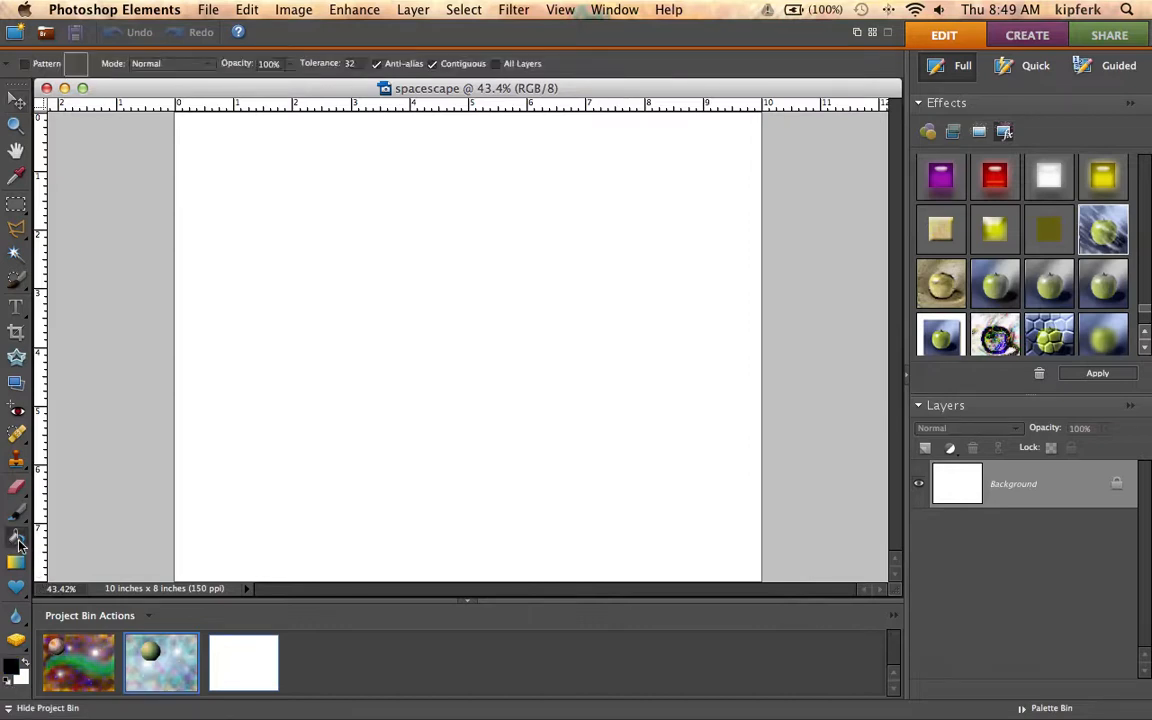
click(512, 315)
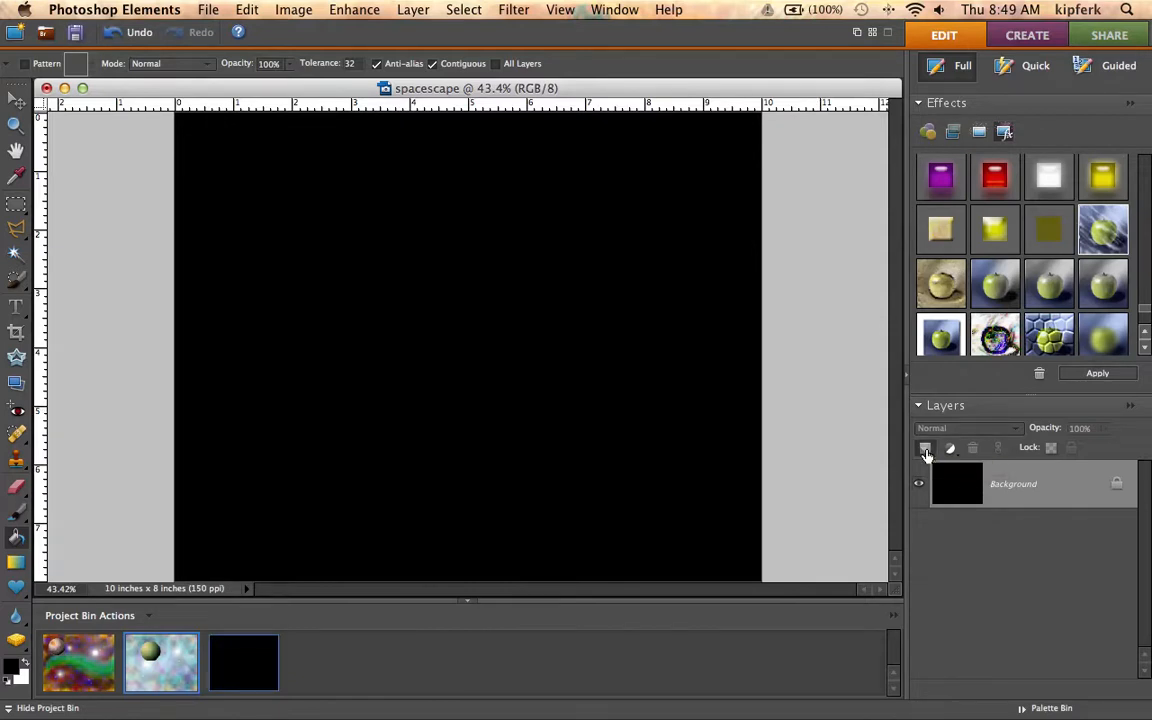
Add a new layer filled with black and rename it stars
click(926, 450)
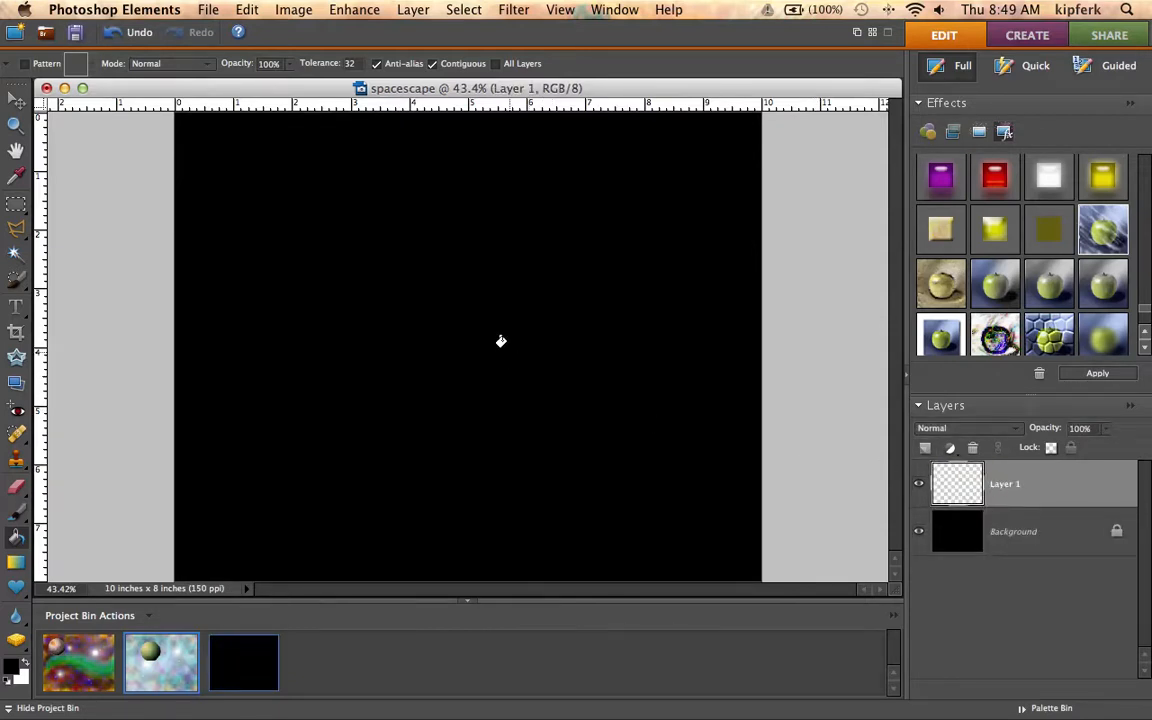
click(504, 346)
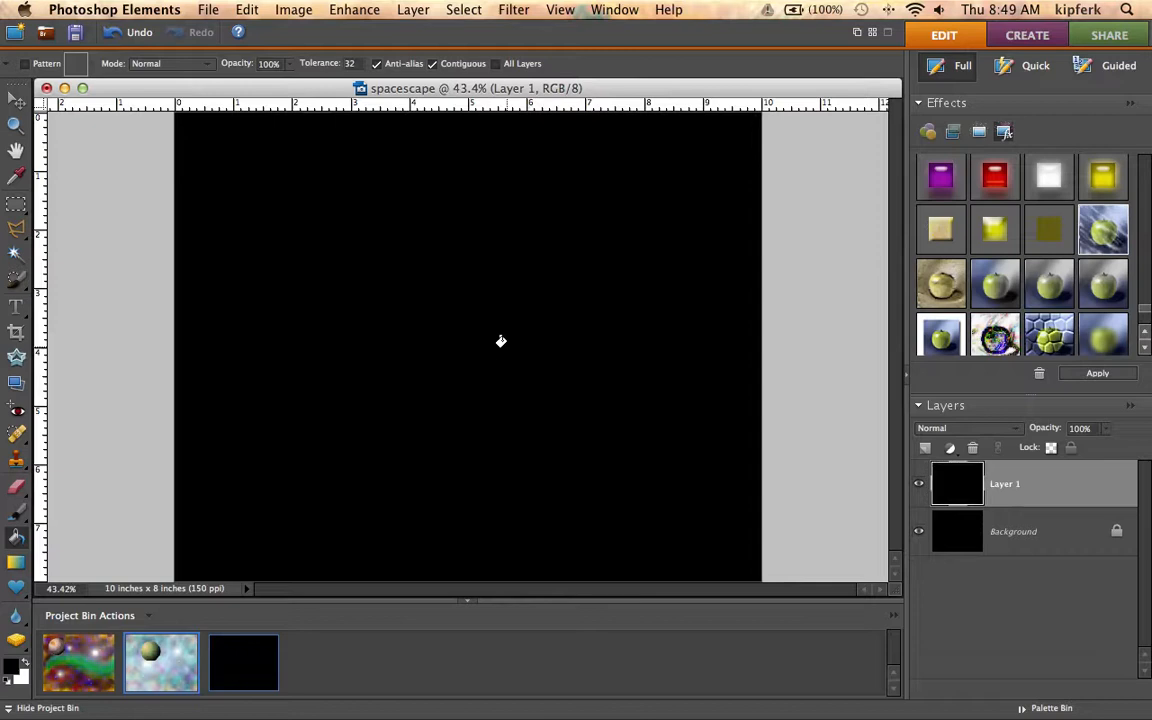
double_click(1017, 487)
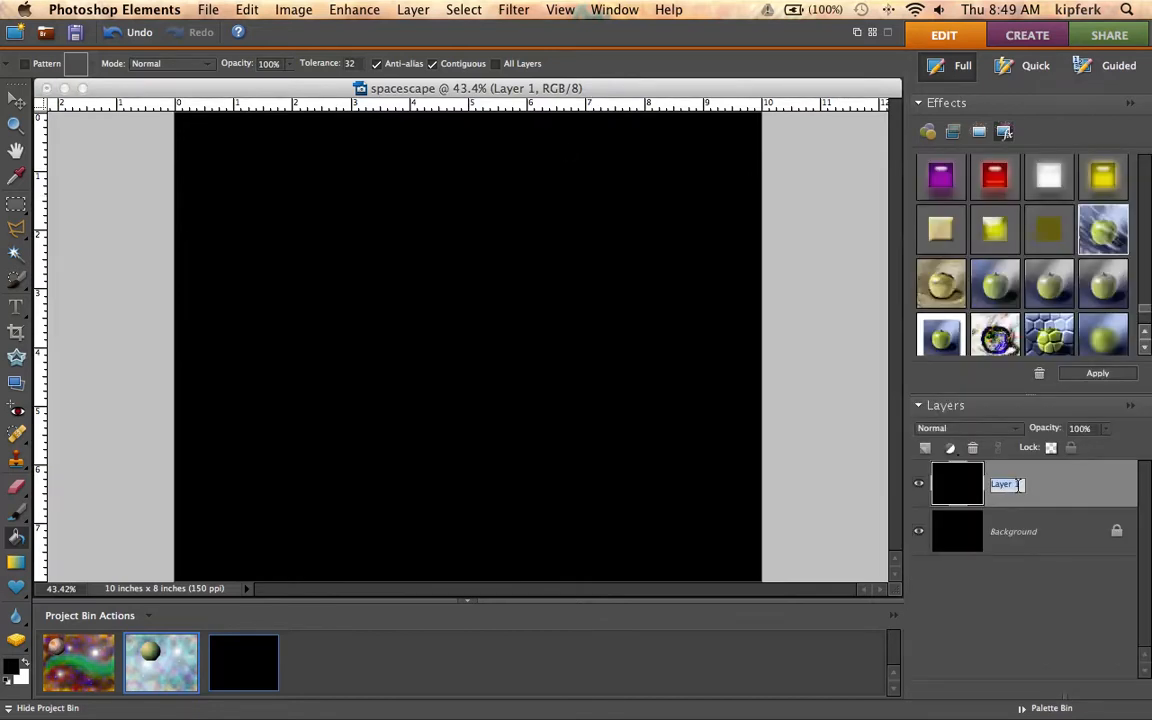
text(stars)
key(Return)
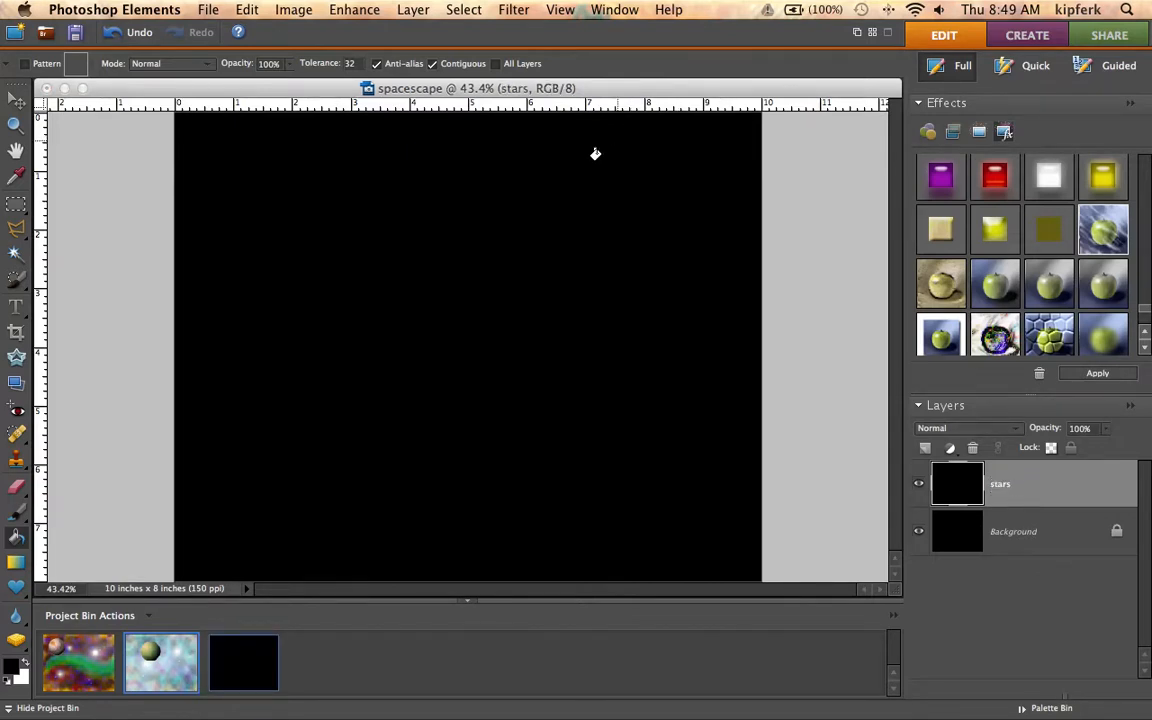
Start the Add Noise filter on the stars layer with Gaussian distribution and Monochromatic enabled, comparing the alternative options in the preview
click(463, 9)
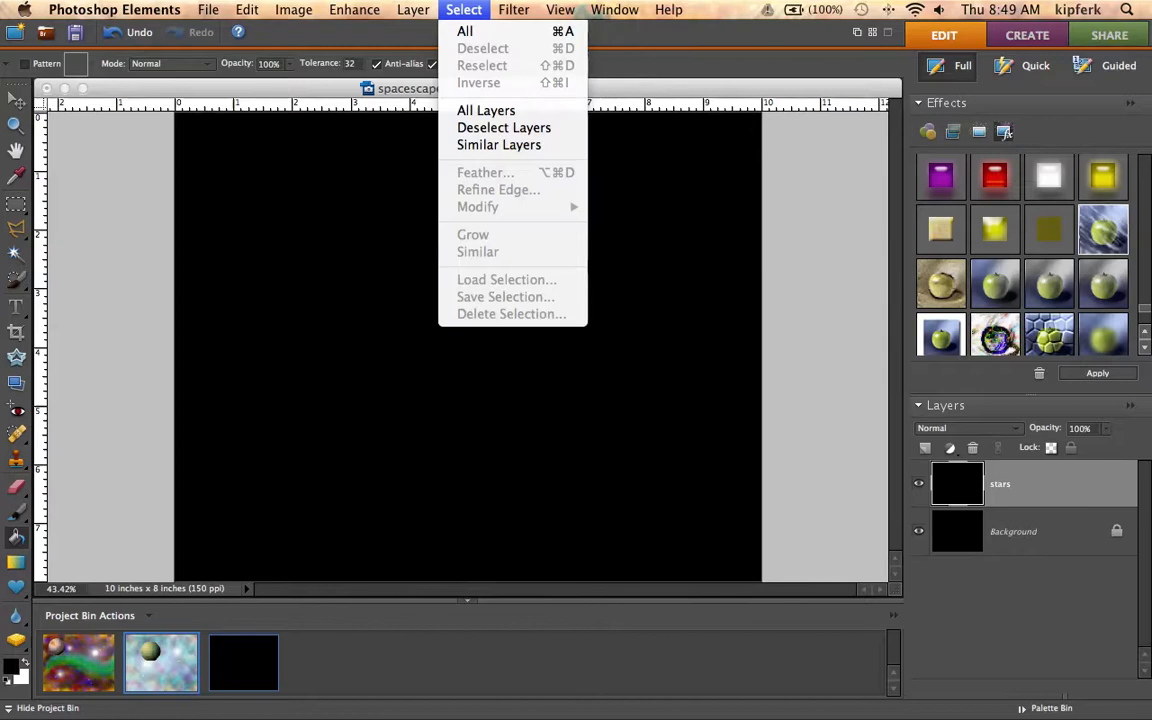
mouse_move(513, 9)
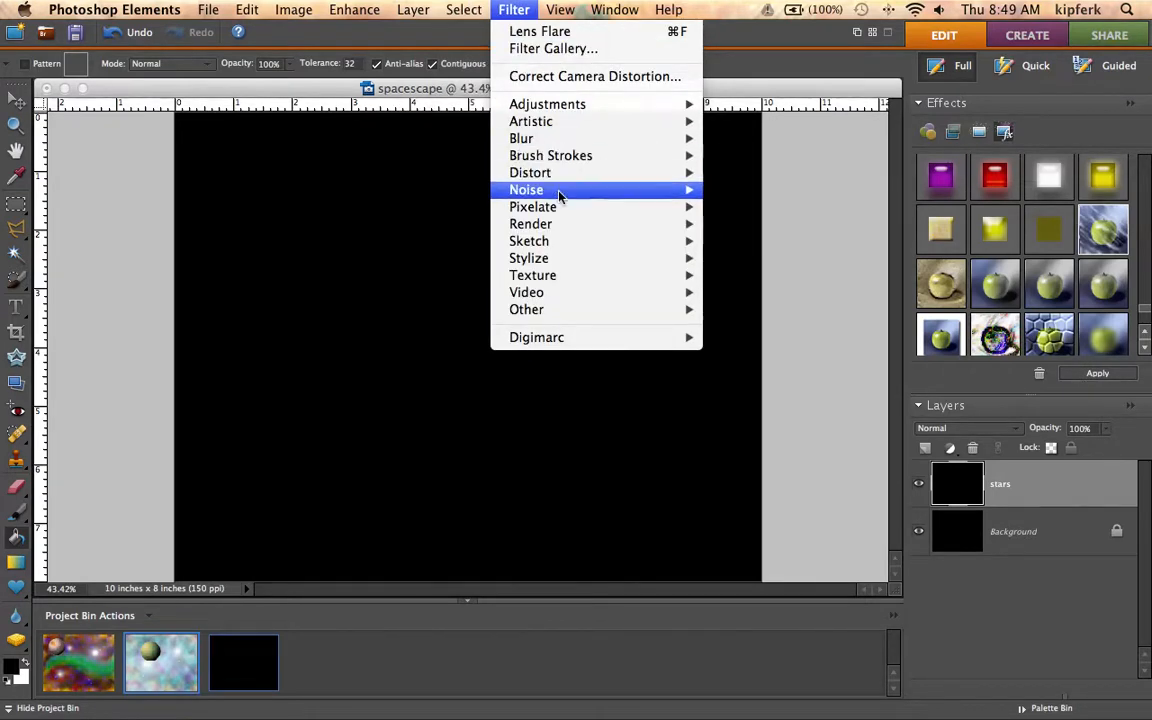
mouse_move(560, 195)
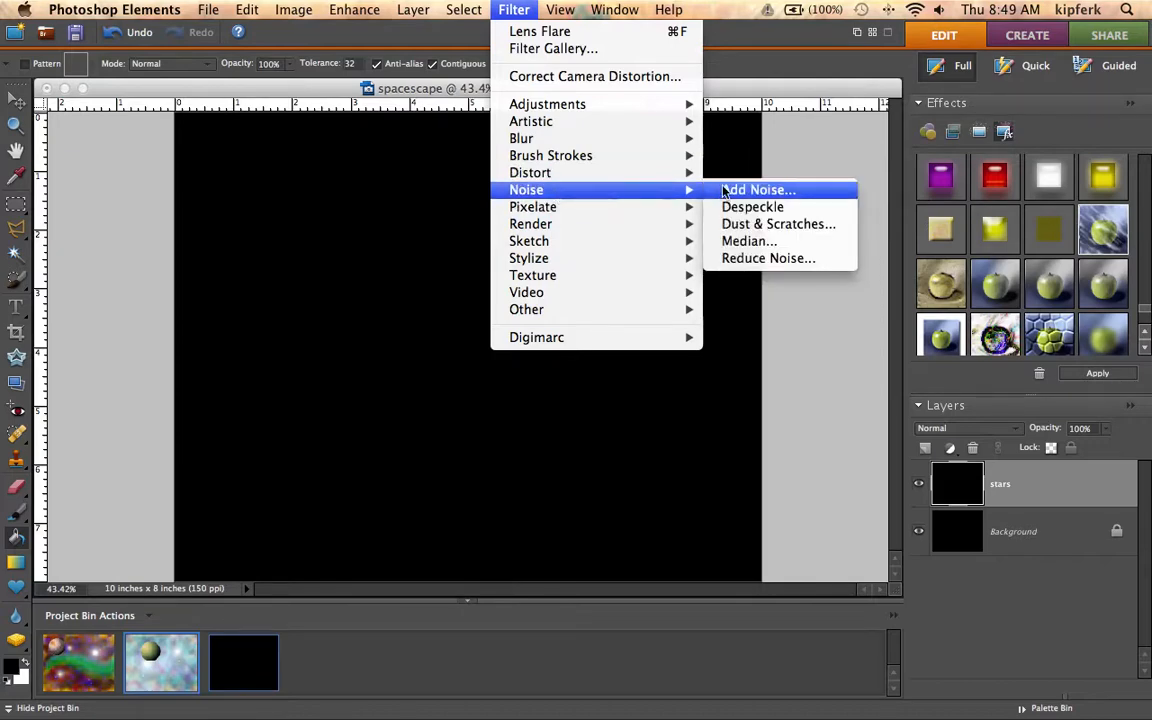
click(757, 190)
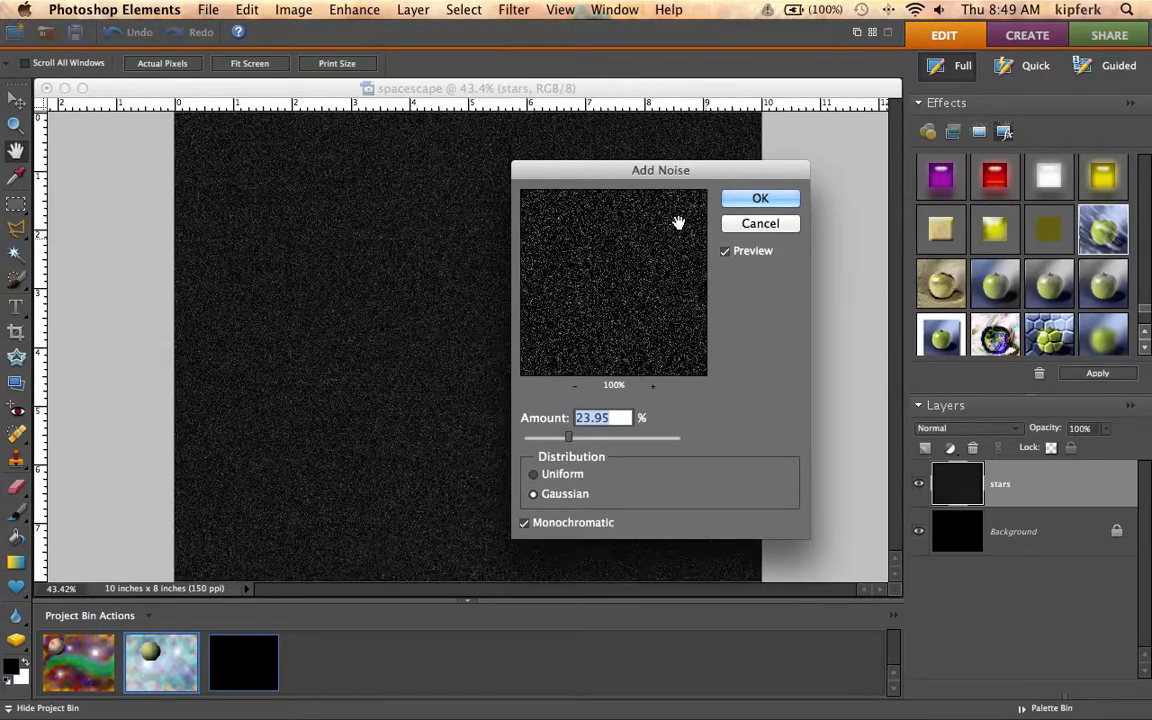
drag(672, 175, 803, 149)
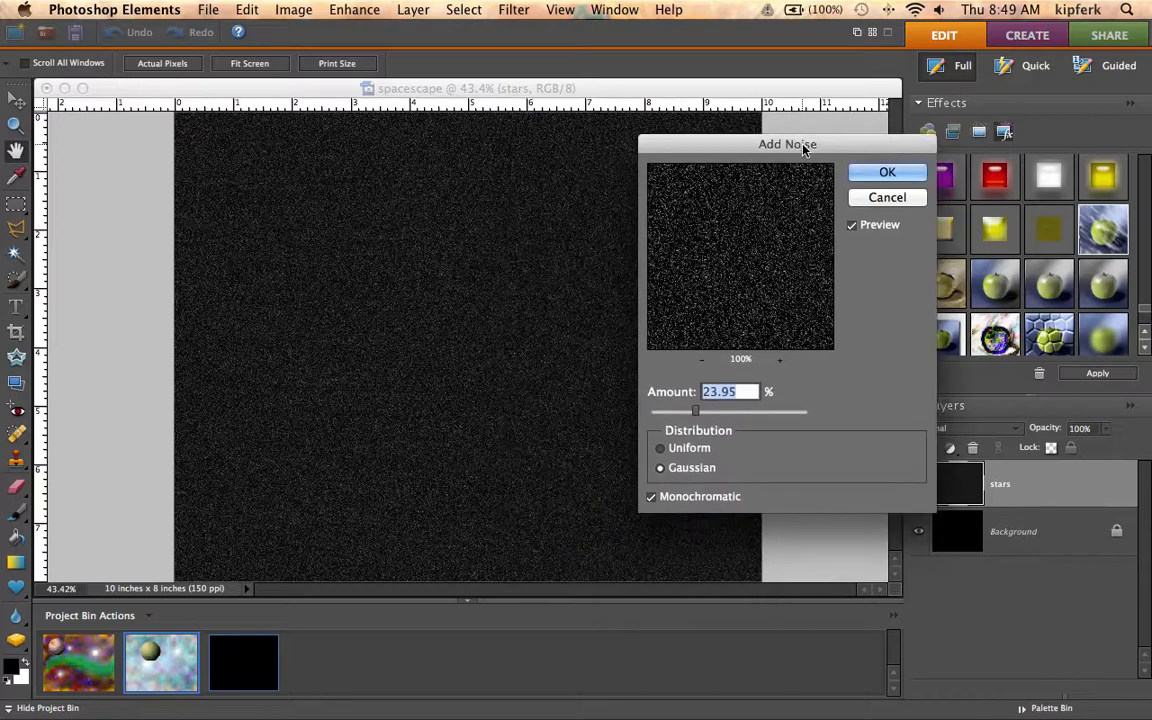
click(661, 449)
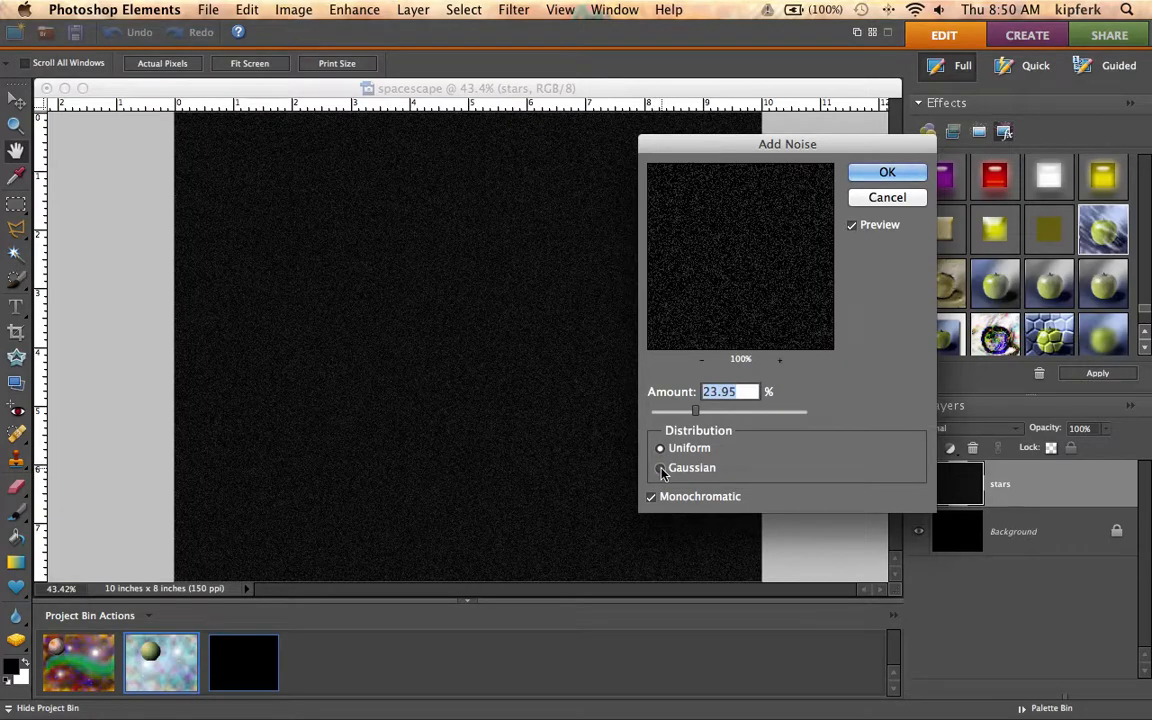
click(661, 469)
click(652, 497)
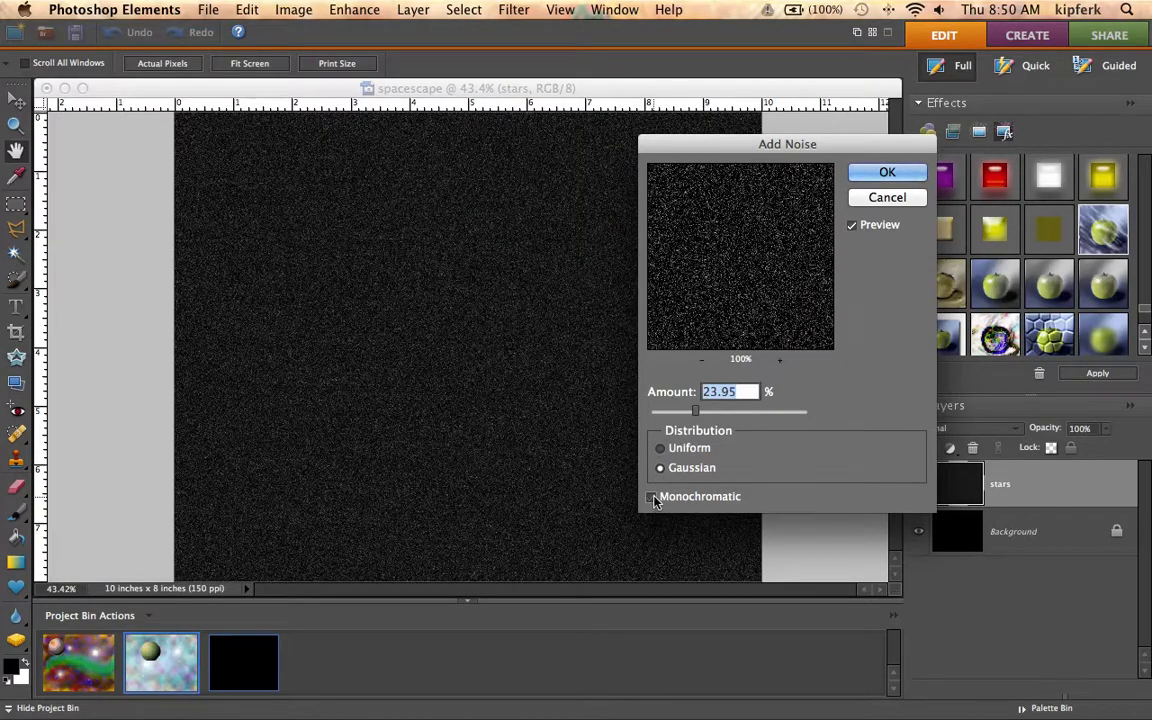
click(652, 497)
Set the noise amount to 20% after trying heavier and lighter amounts, and apply it to the stars layer
drag(700, 411, 731, 413)
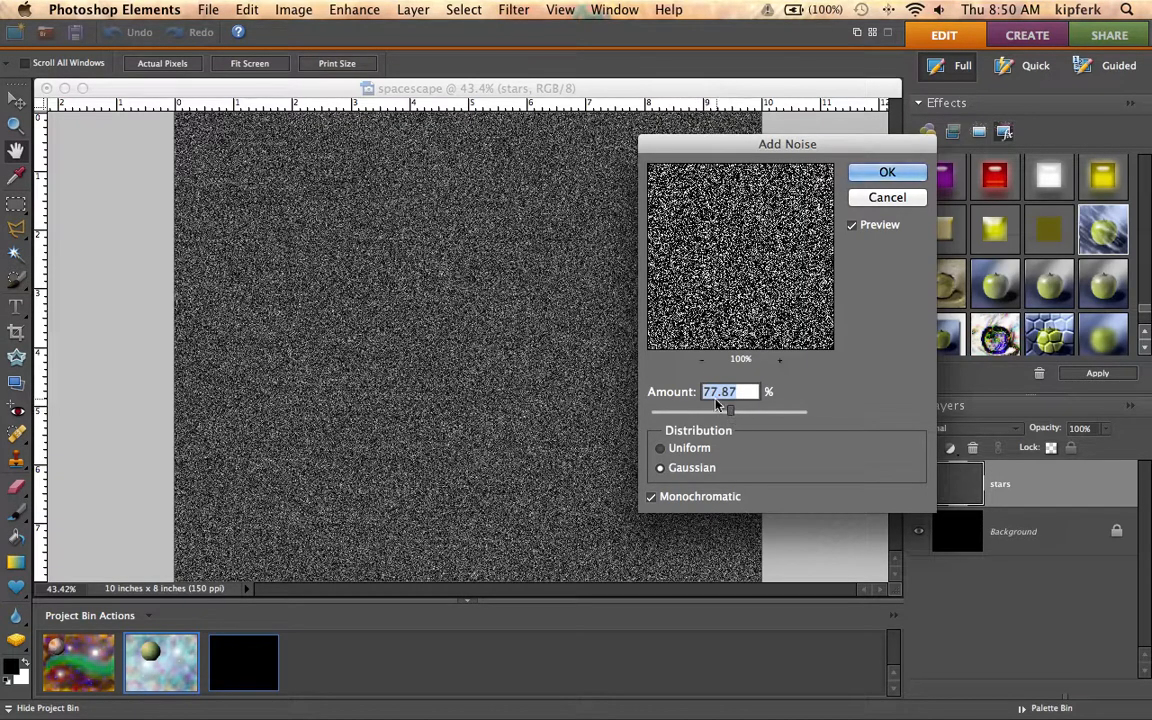
drag(730, 414, 686, 418)
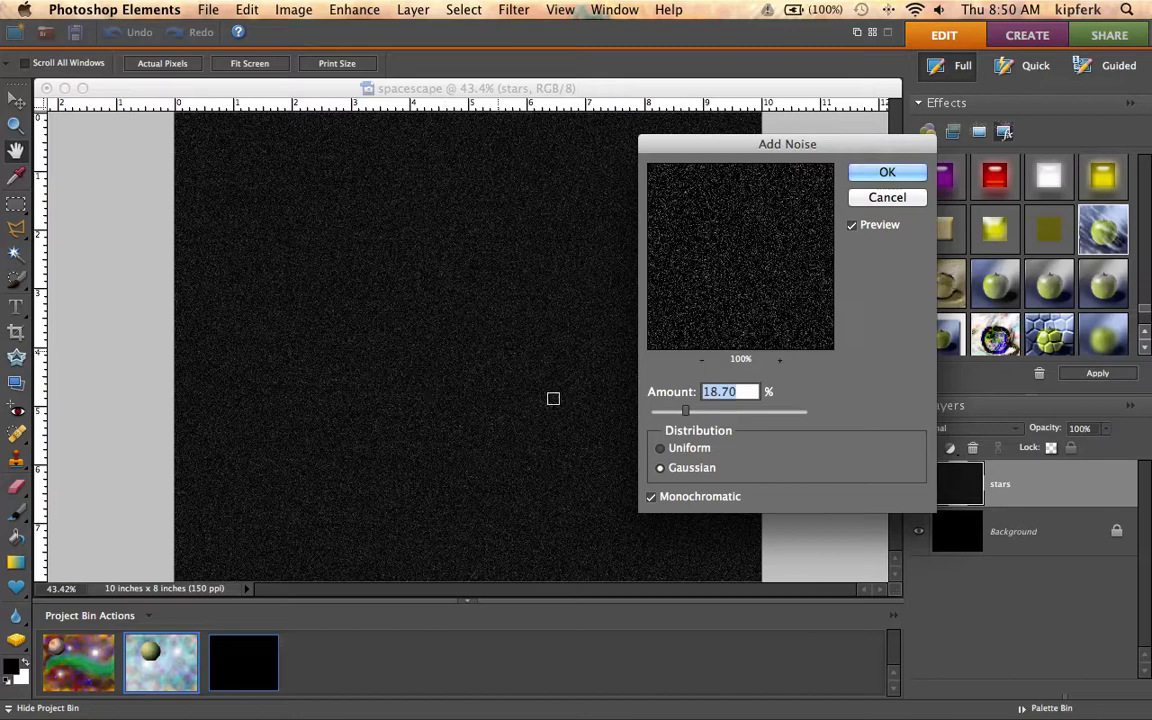
drag(685, 414, 689, 416)
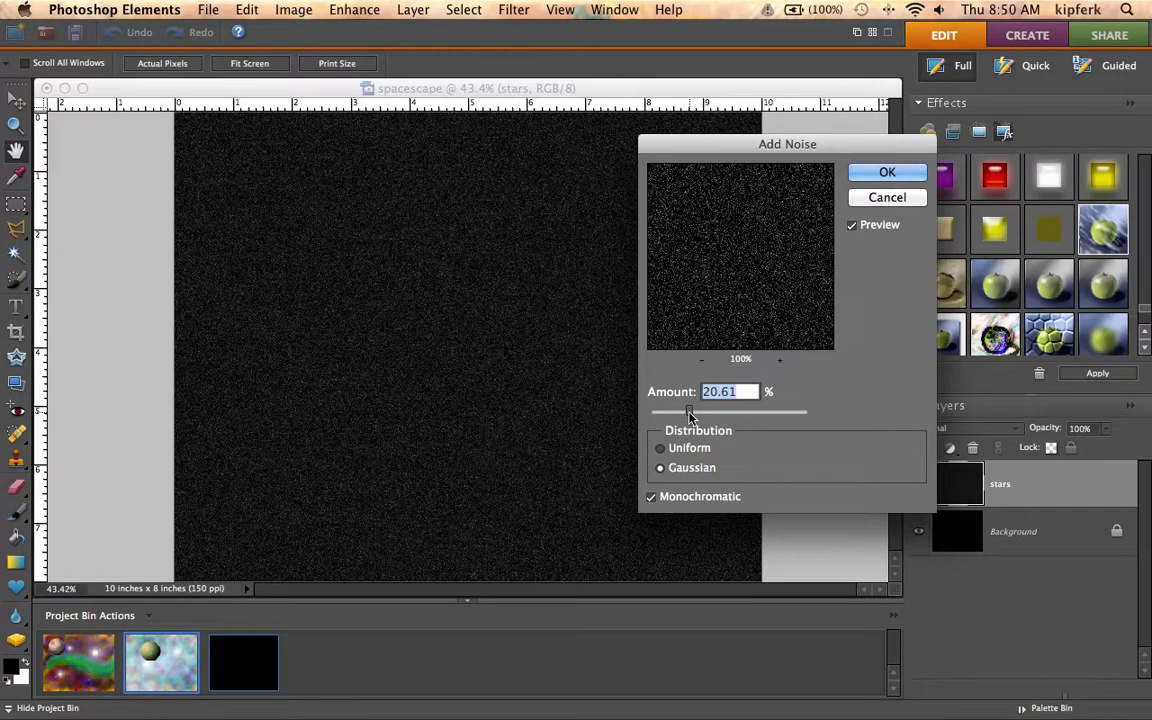
click(740, 393)
key(BackSpace)
key(BackSpace)
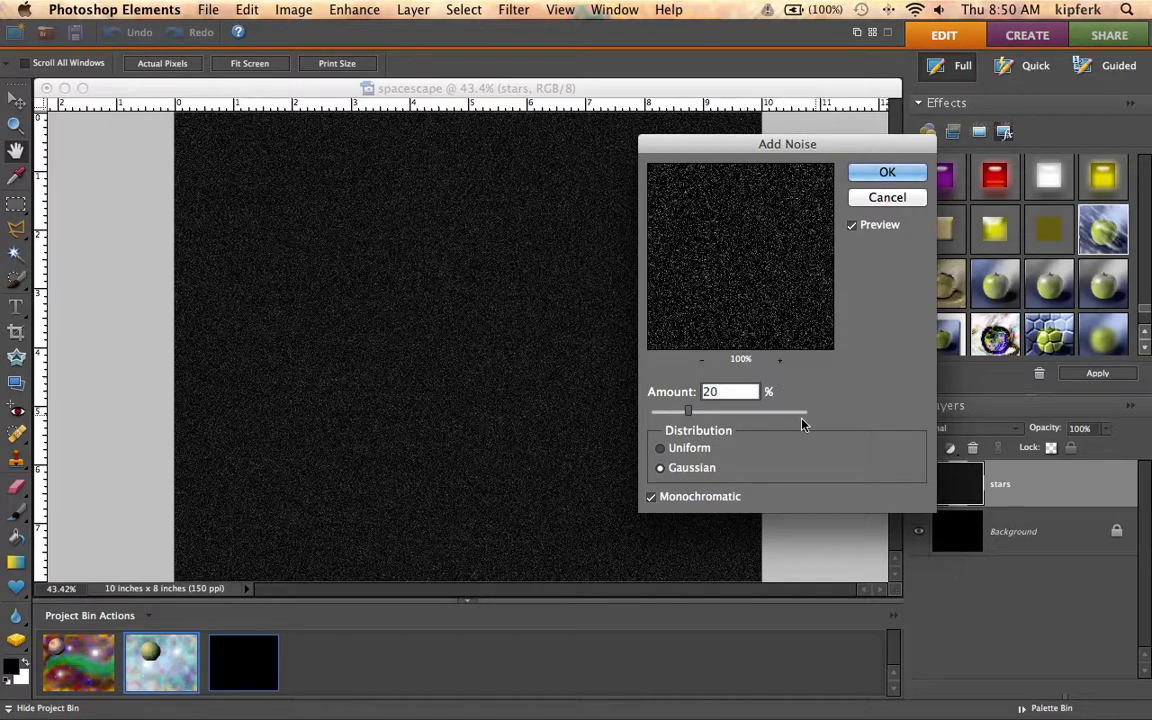
click(887, 173)
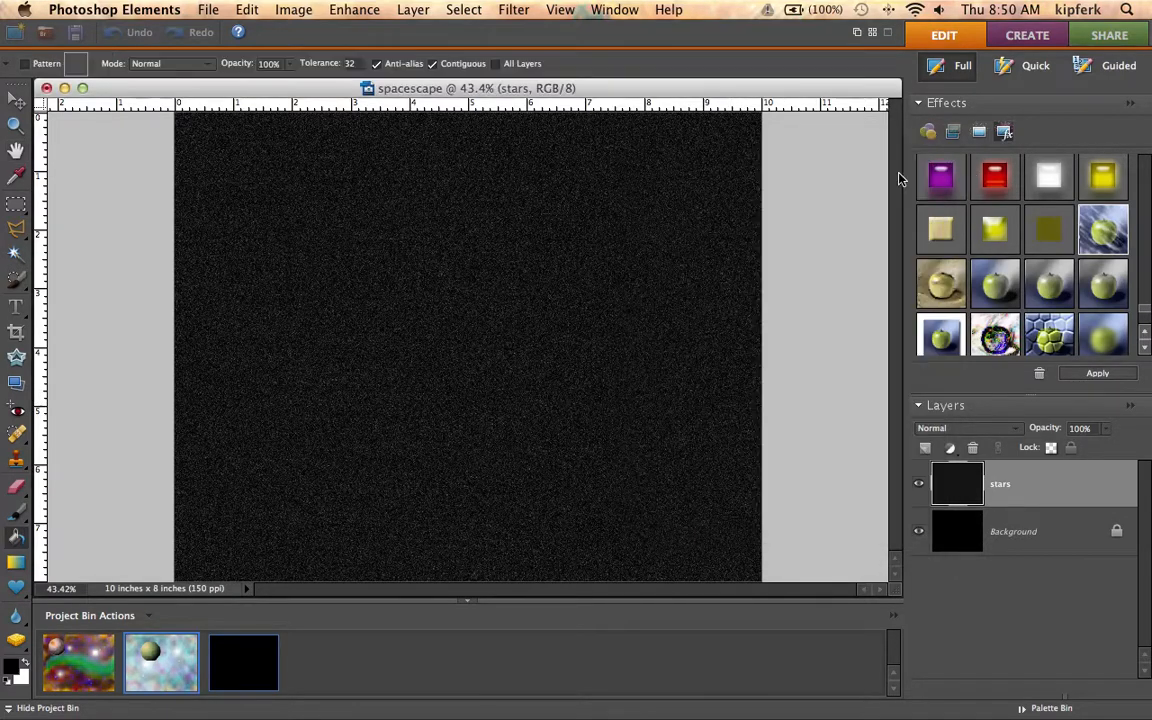
Add a new layer above stars and fill it with the lime green foreground color bcee22
click(925, 449)
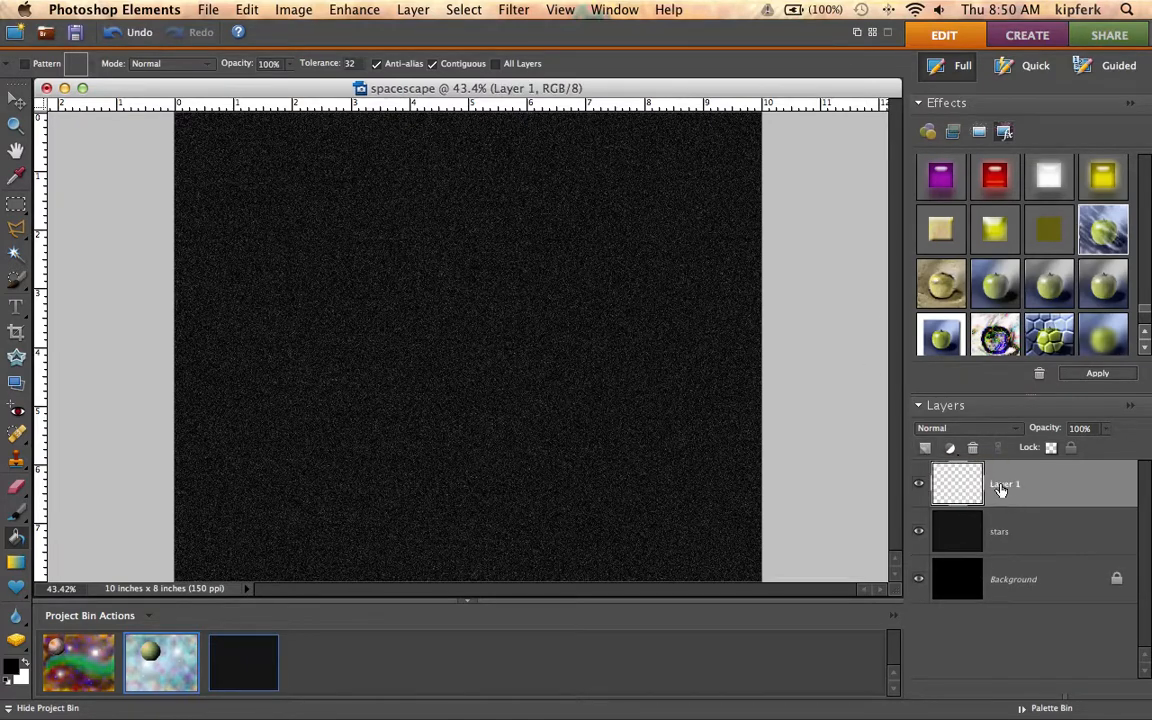
click(12, 670)
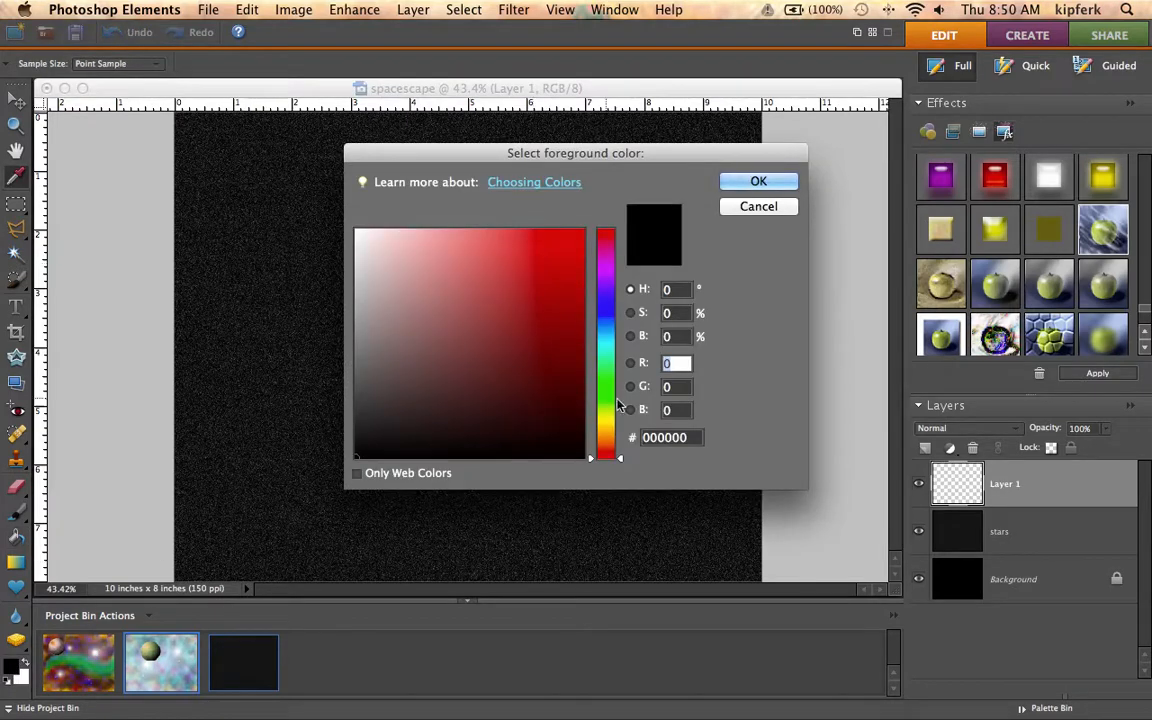
click(606, 416)
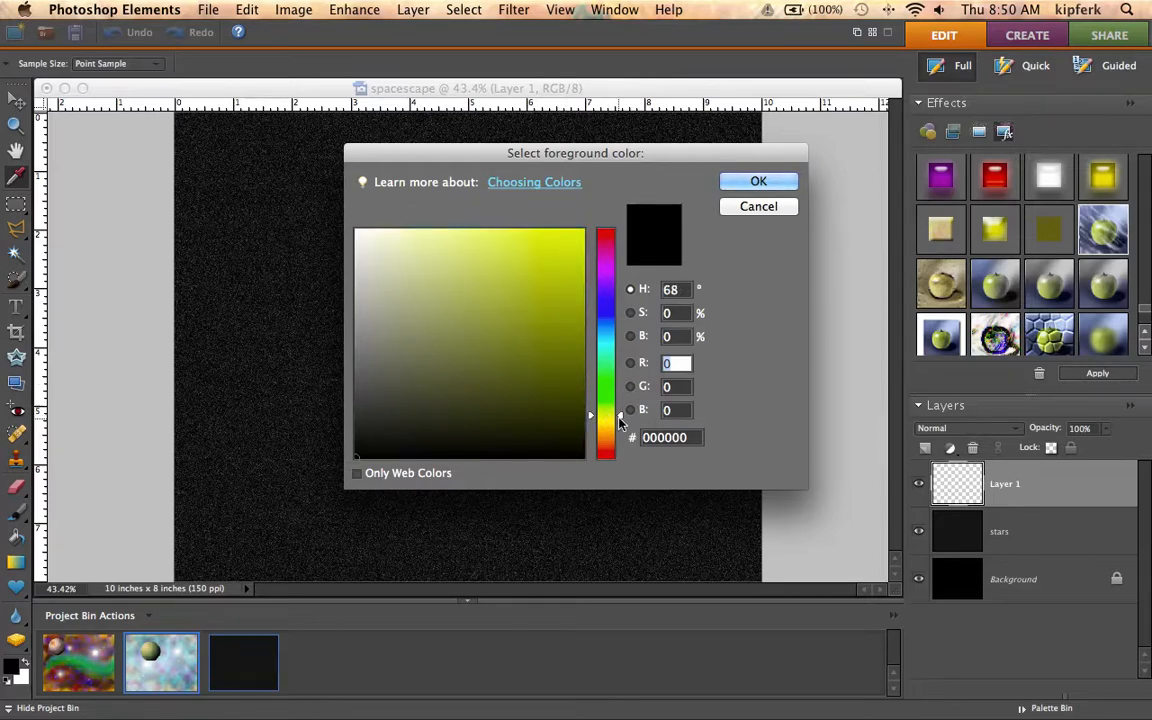
click(619, 411)
click(551, 245)
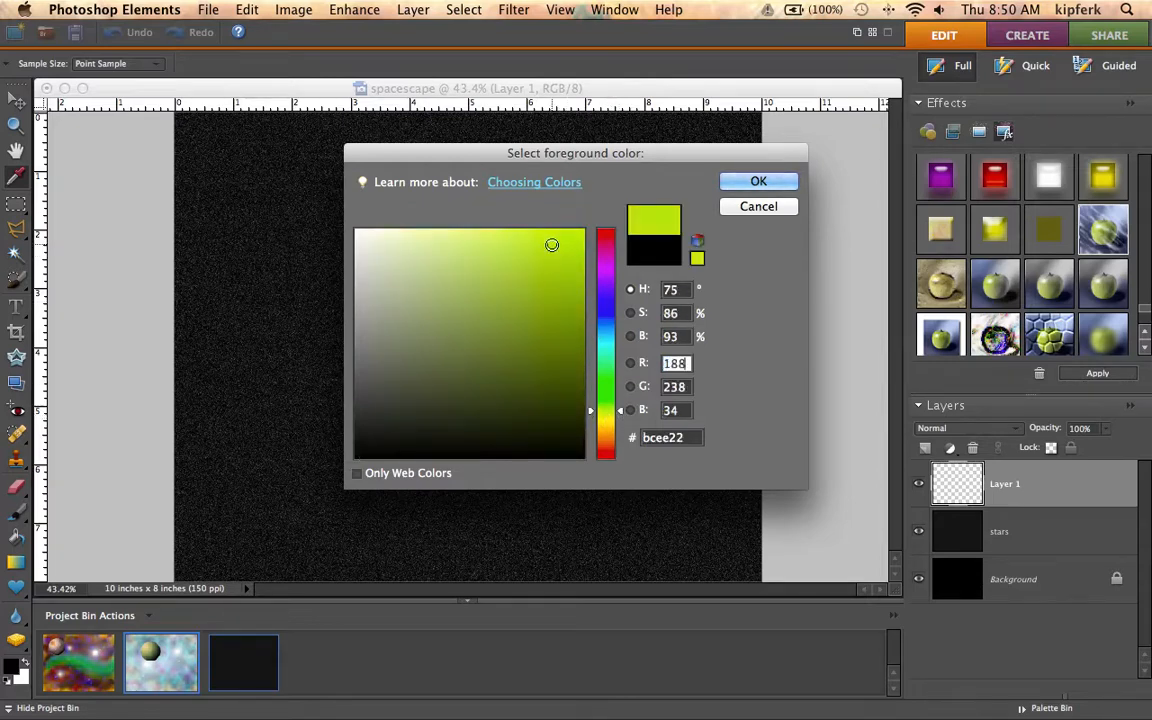
click(759, 181)
key(k)
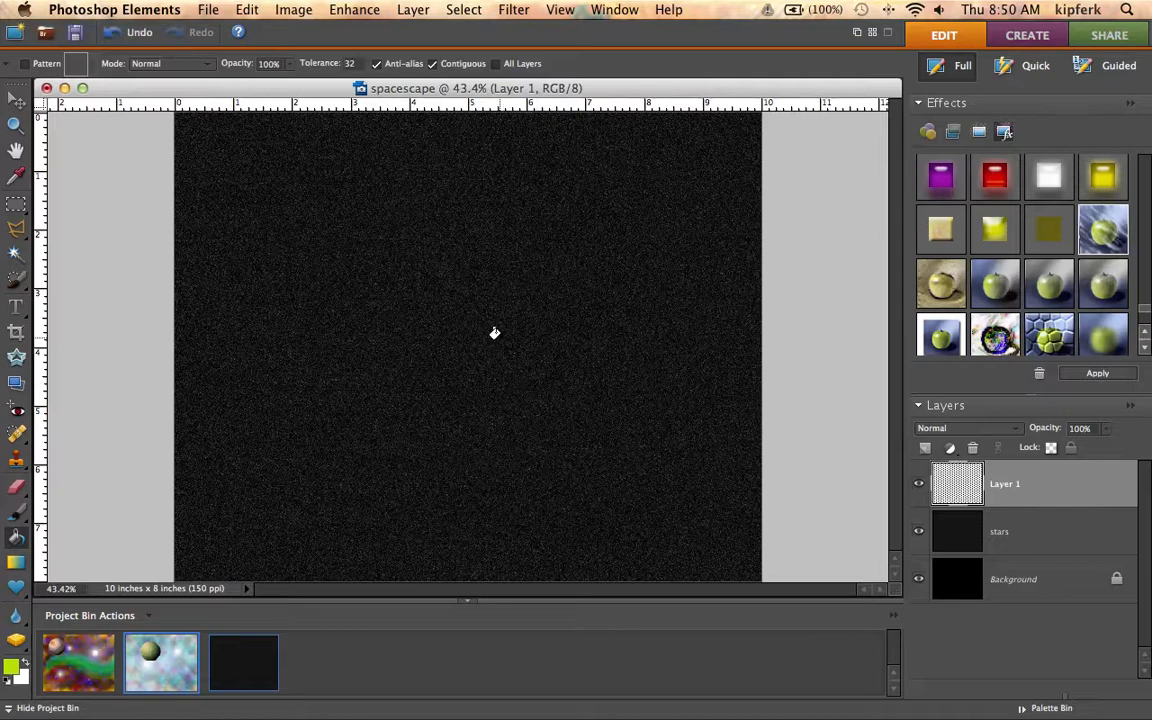
click(494, 333)
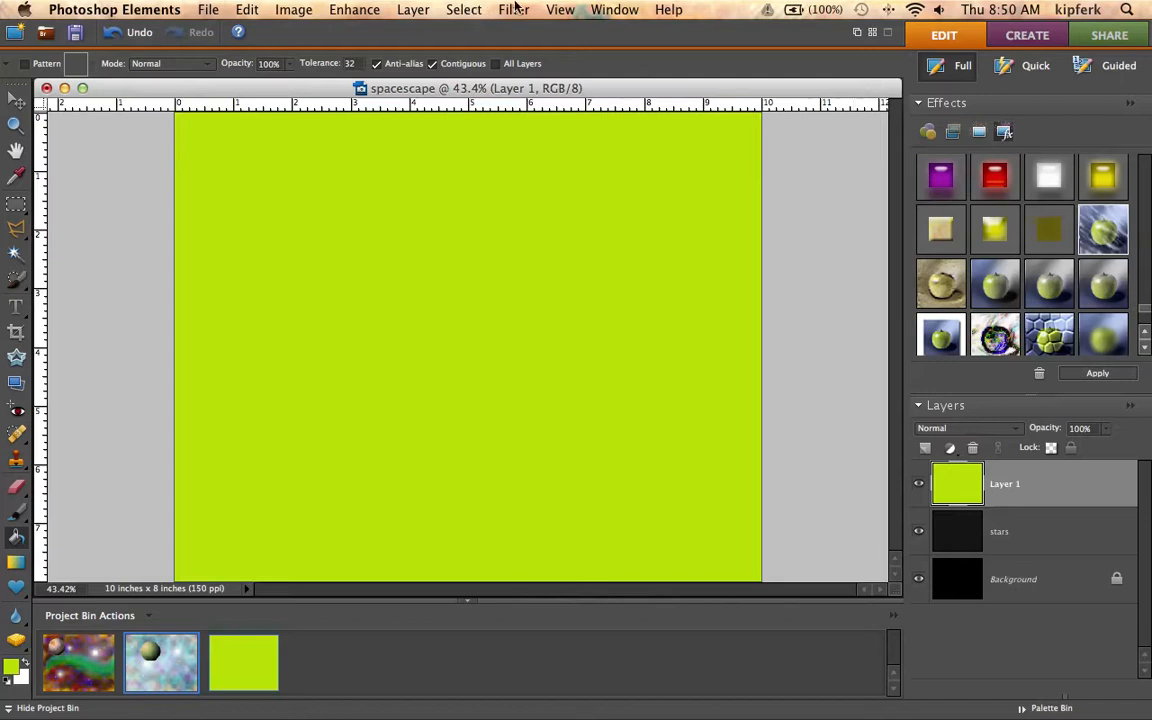
Try the Clouds render filter on the lime green layer, and undo it
click(515, 9)
mouse_move(581, 233)
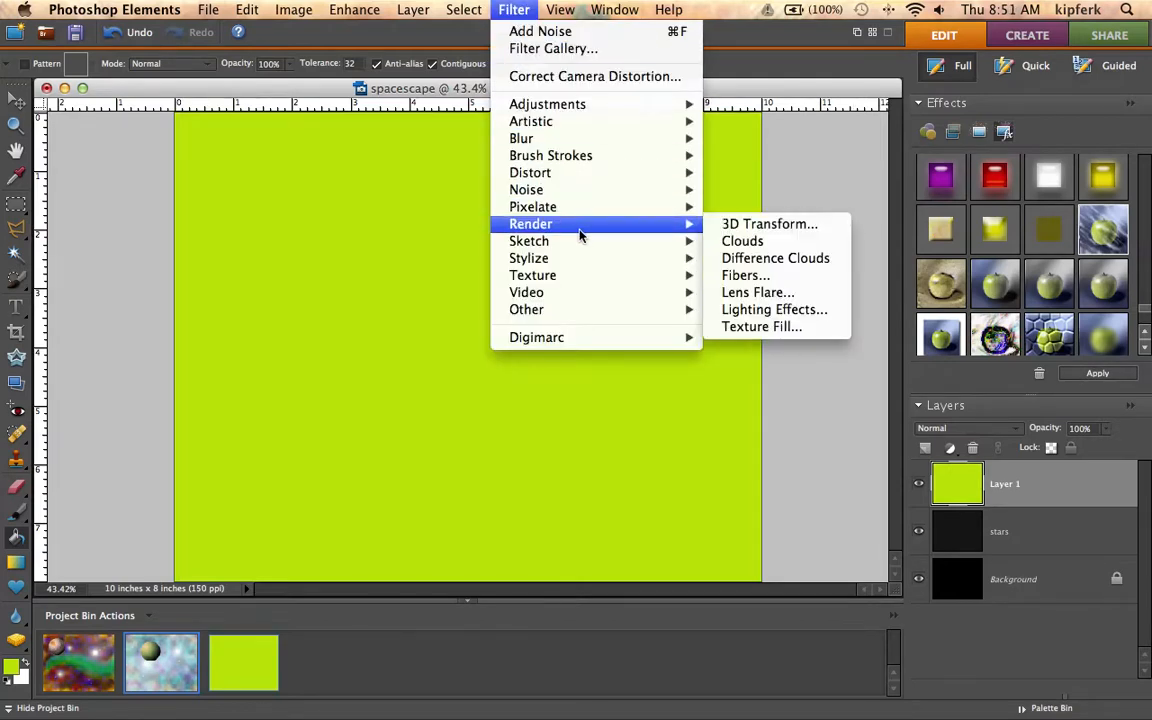
click(760, 242)
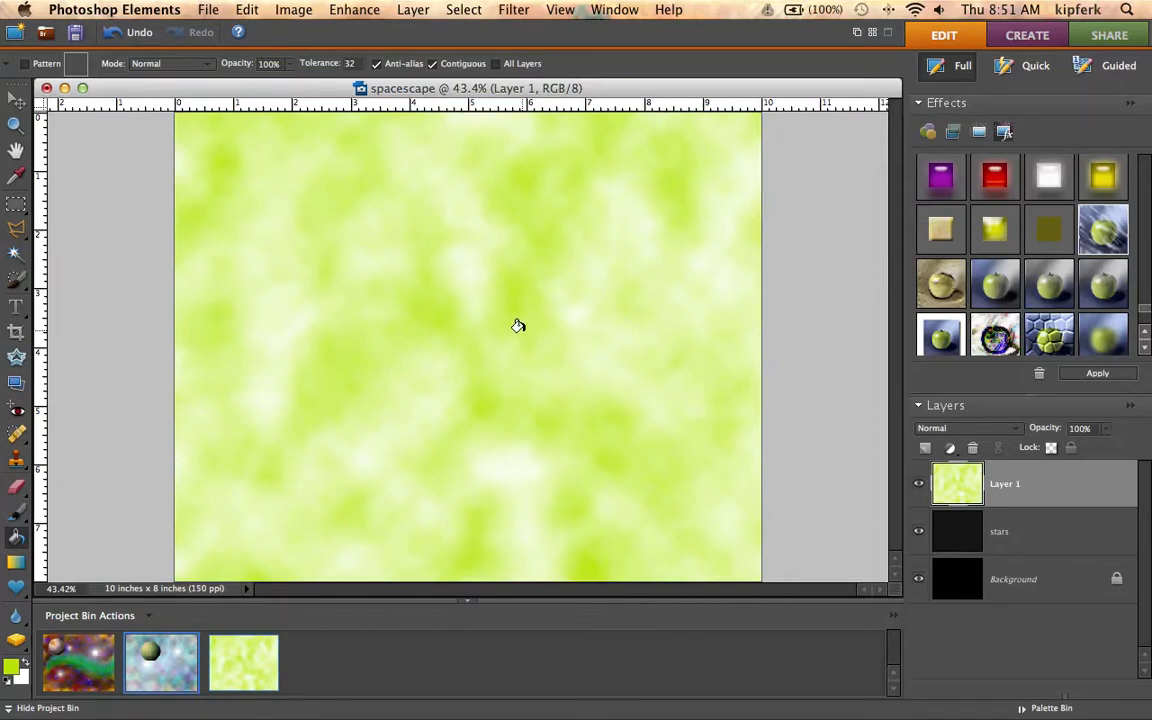
key(super+z)
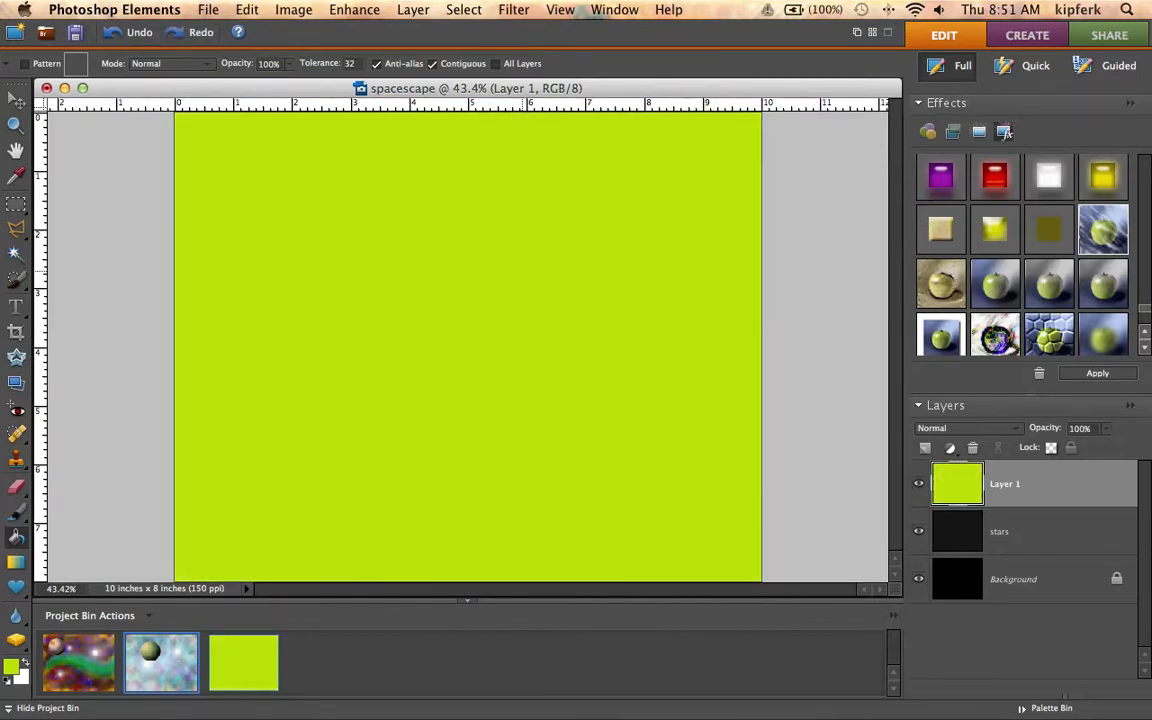
Apply the Difference Clouds render filter to the lime green layer and add a new empty layer above it
click(514, 9)
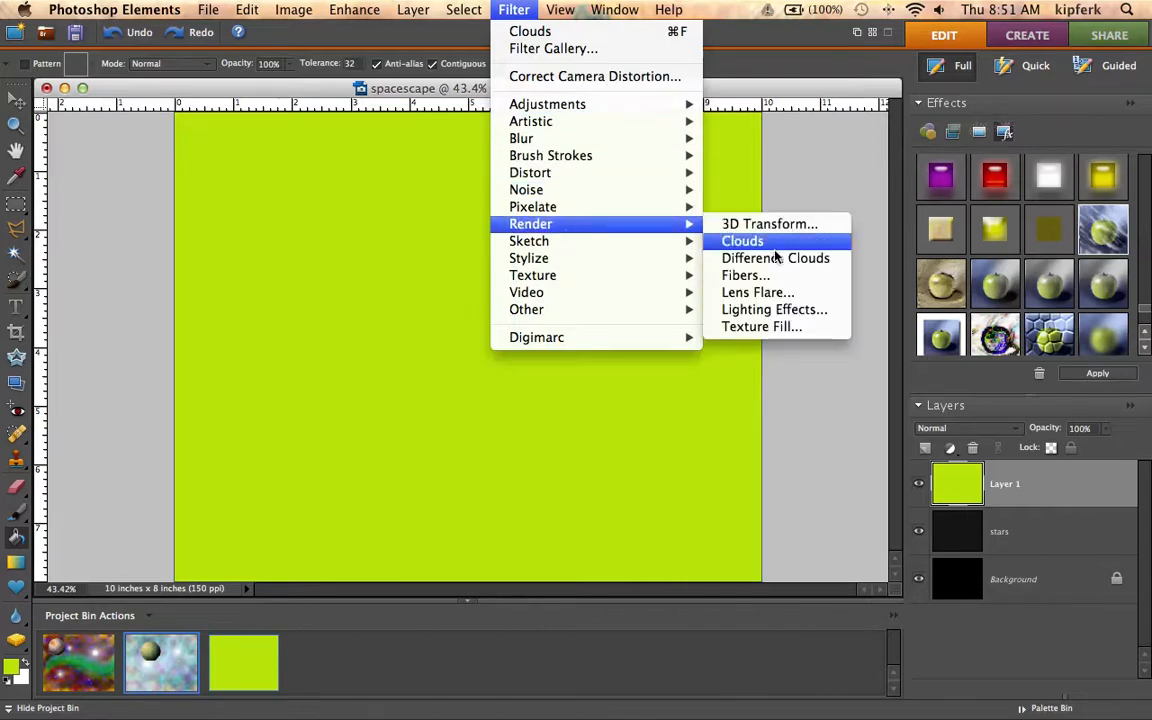
click(784, 262)
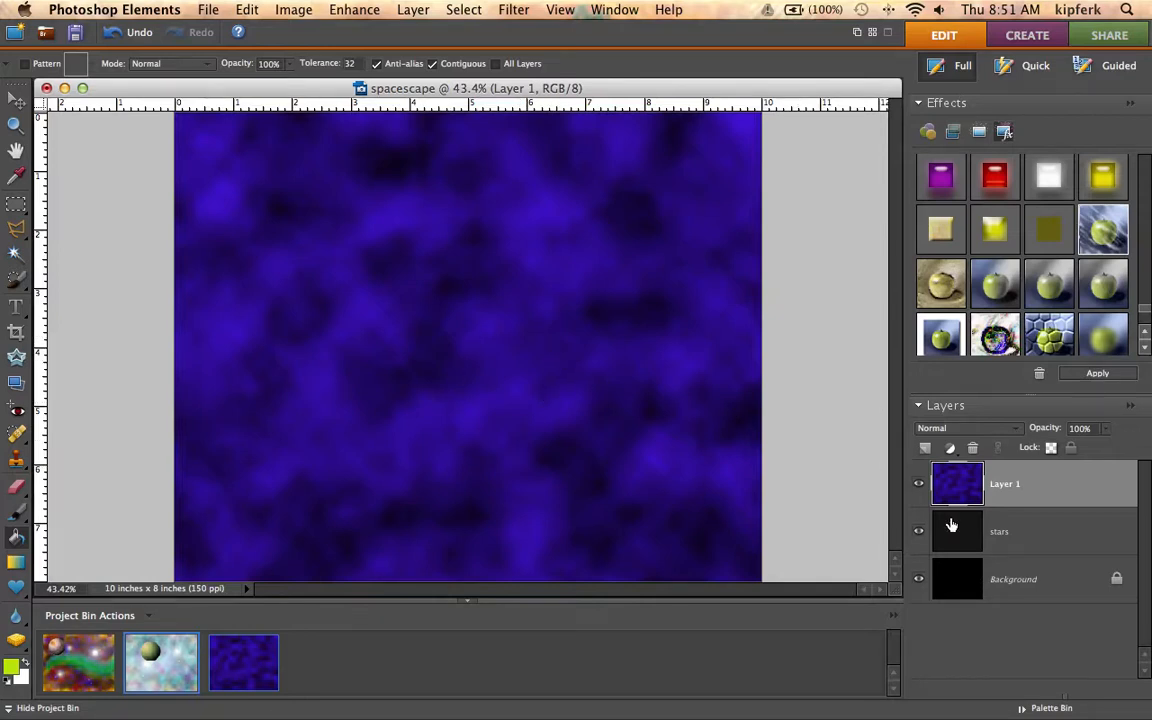
click(926, 450)
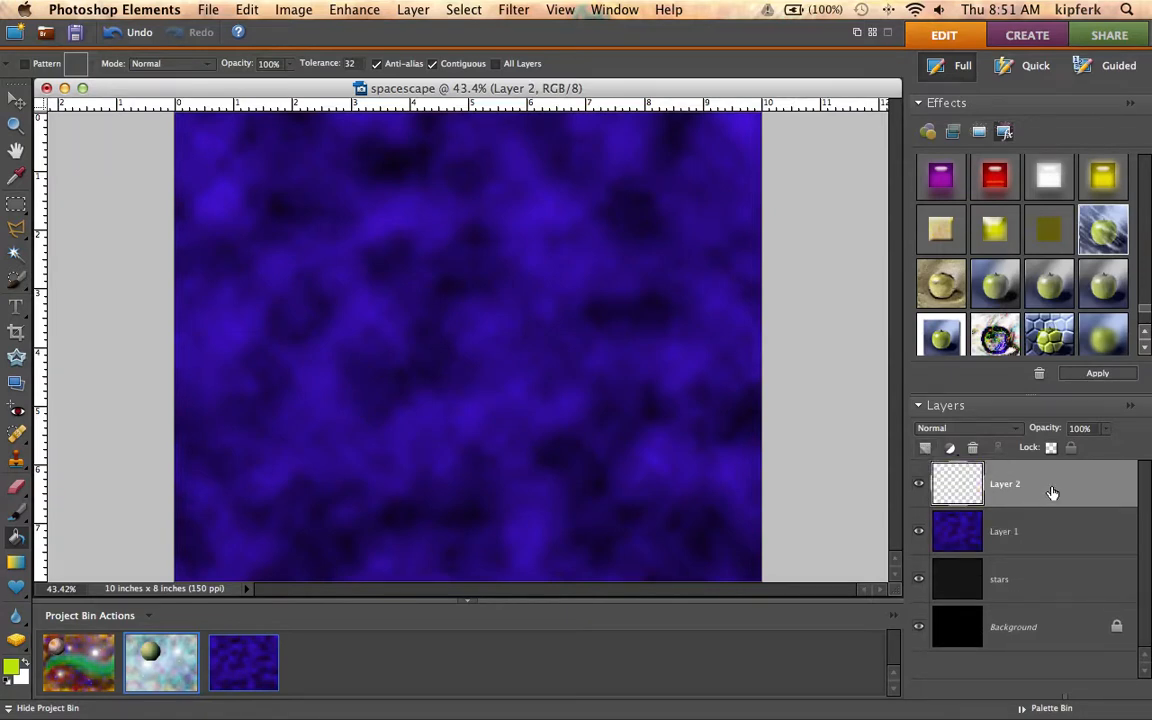
Set the foreground color to cyan 57cfdd and fill Layer 2 with it
click(11, 666)
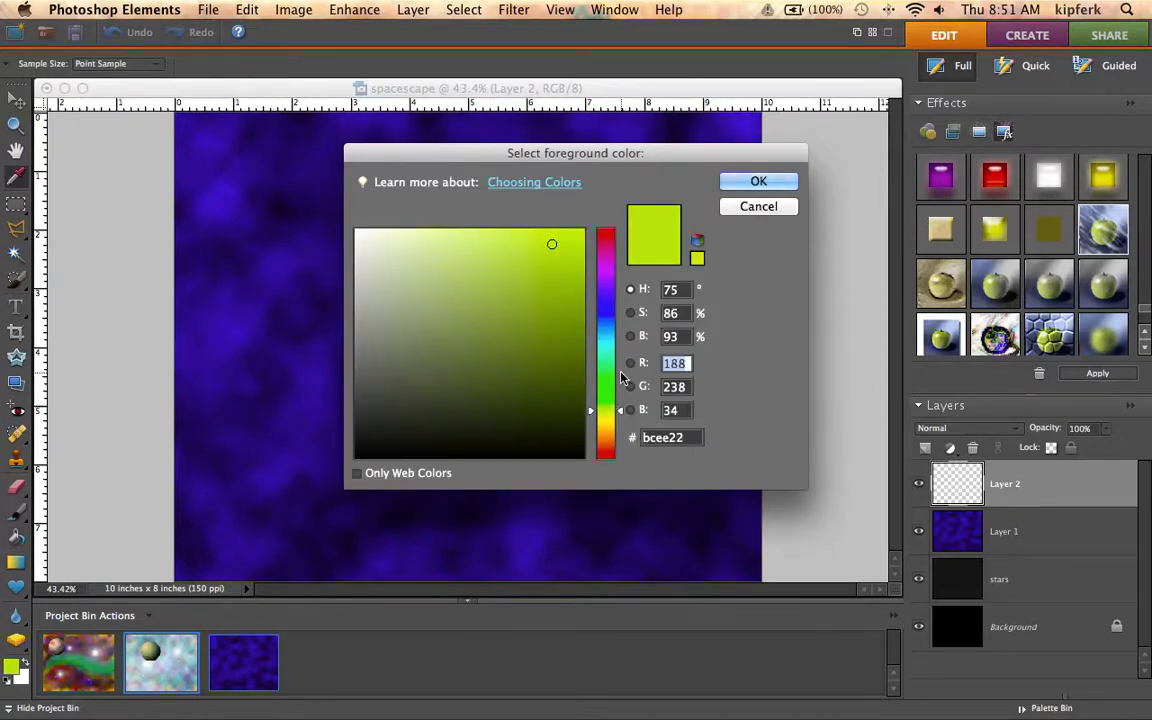
click(606, 340)
click(495, 259)
click(759, 181)
key(k)
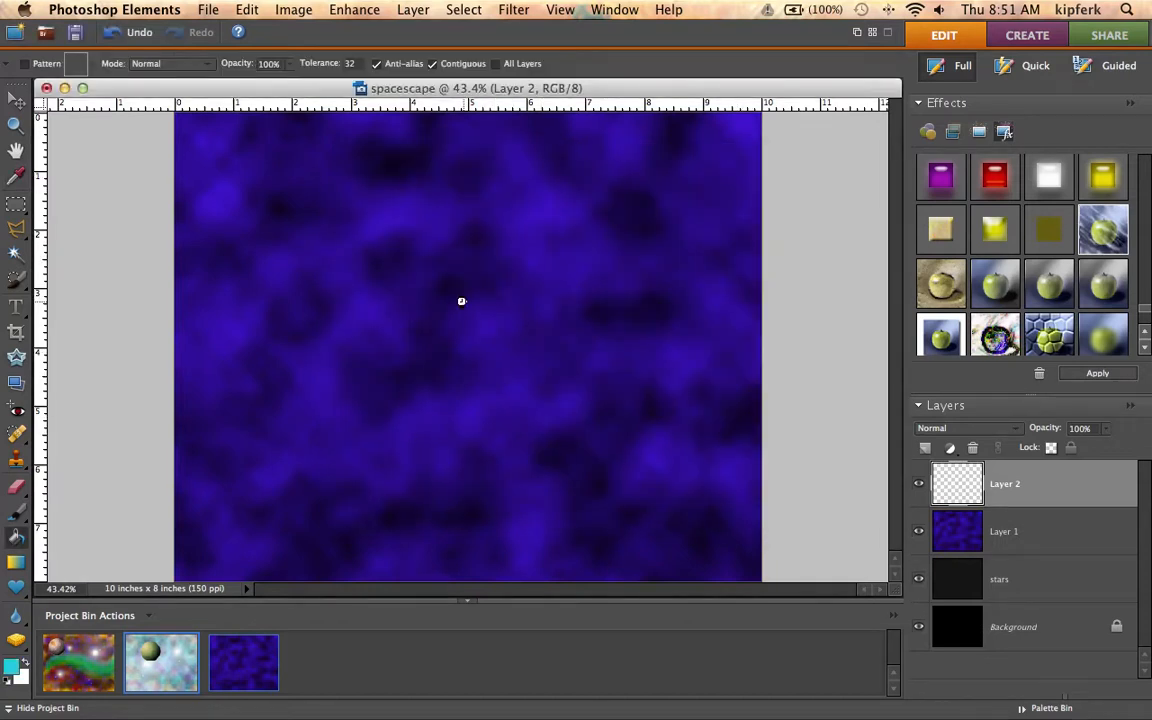
click(461, 301)
Apply the Difference Clouds render filter to the cyan Layer 2 and add a new empty layer above it
click(464, 9)
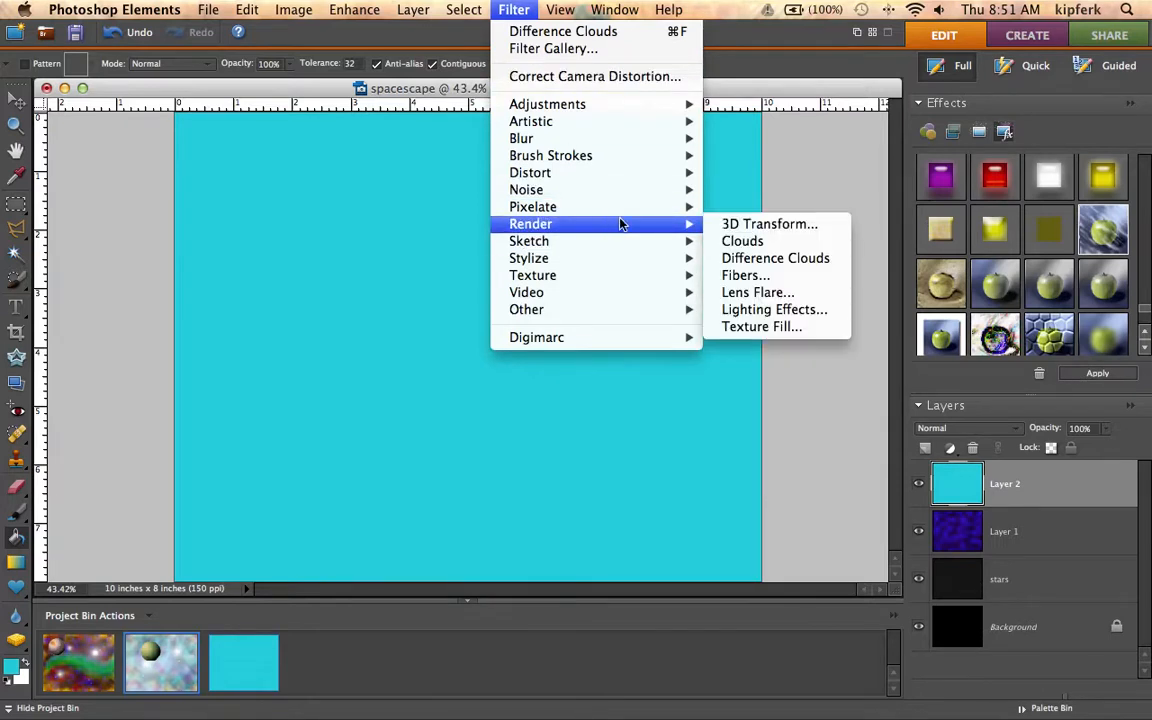
click(763, 258)
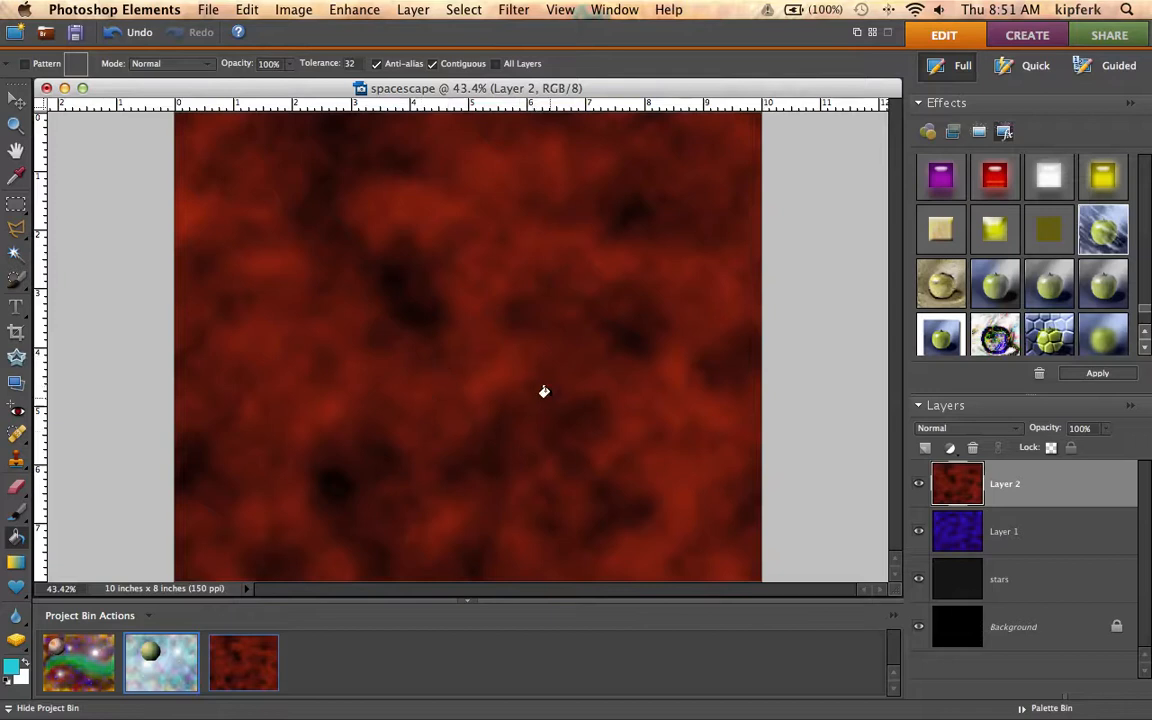
click(926, 449)
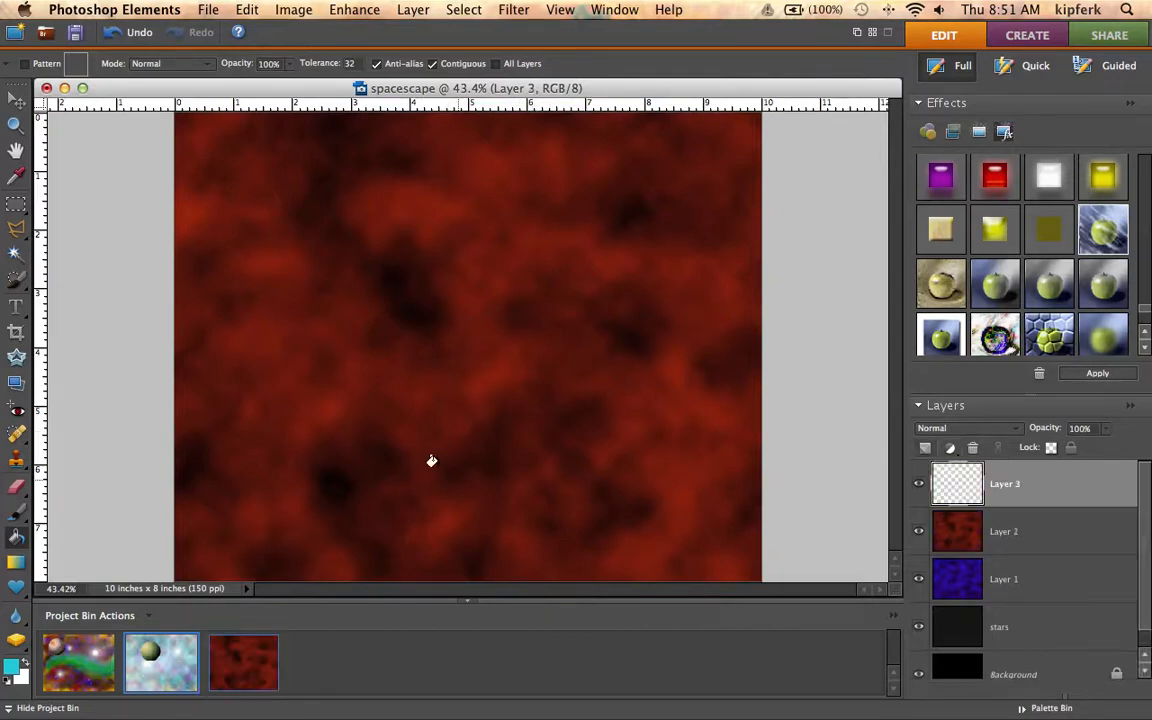
Set the foreground color to magenta dd57cc and fill Layer 3 with it
click(13, 674)
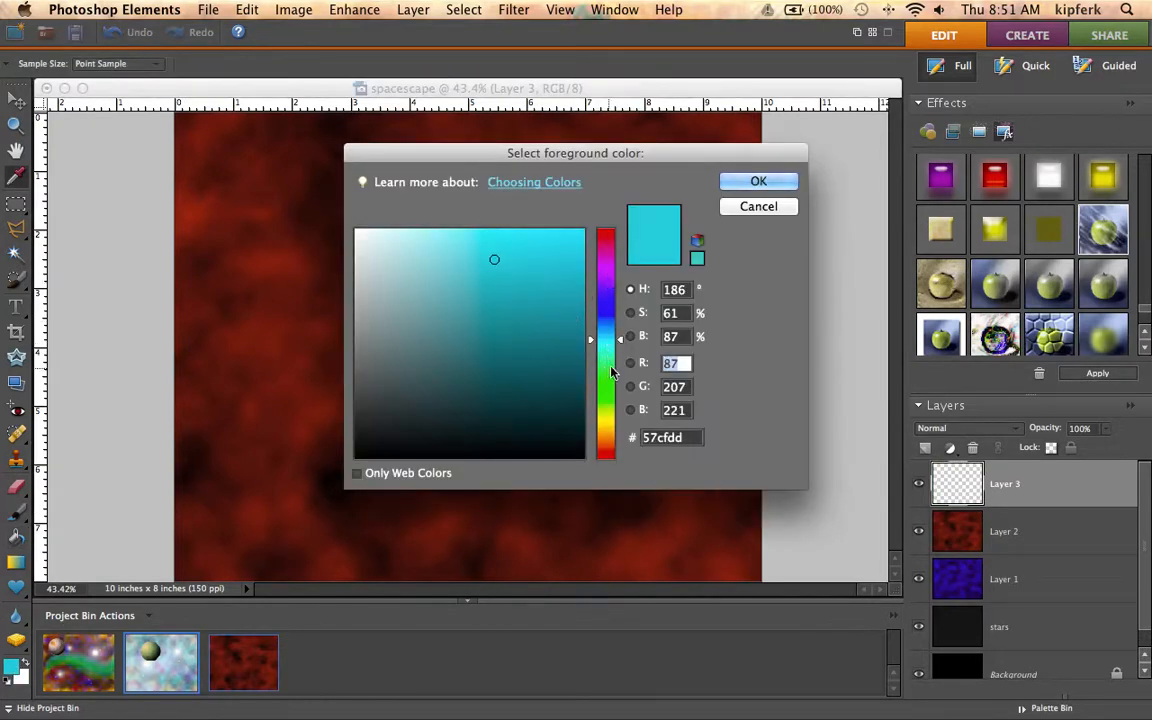
click(606, 262)
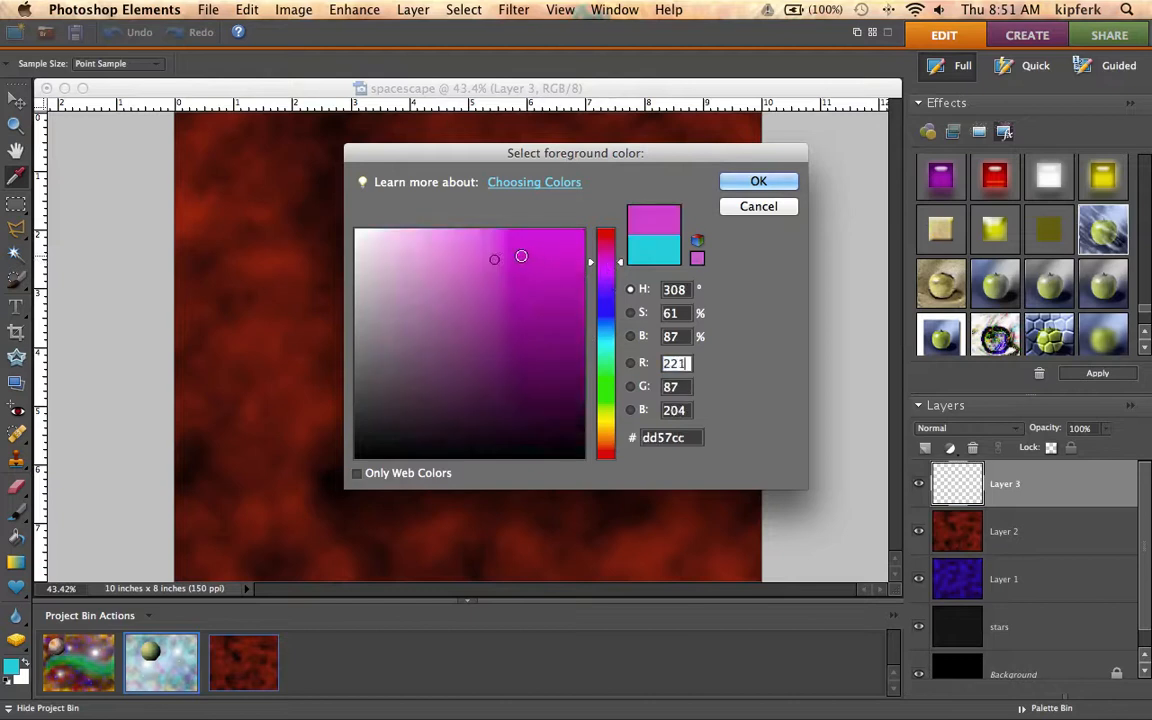
click(759, 181)
key(k)
click(457, 345)
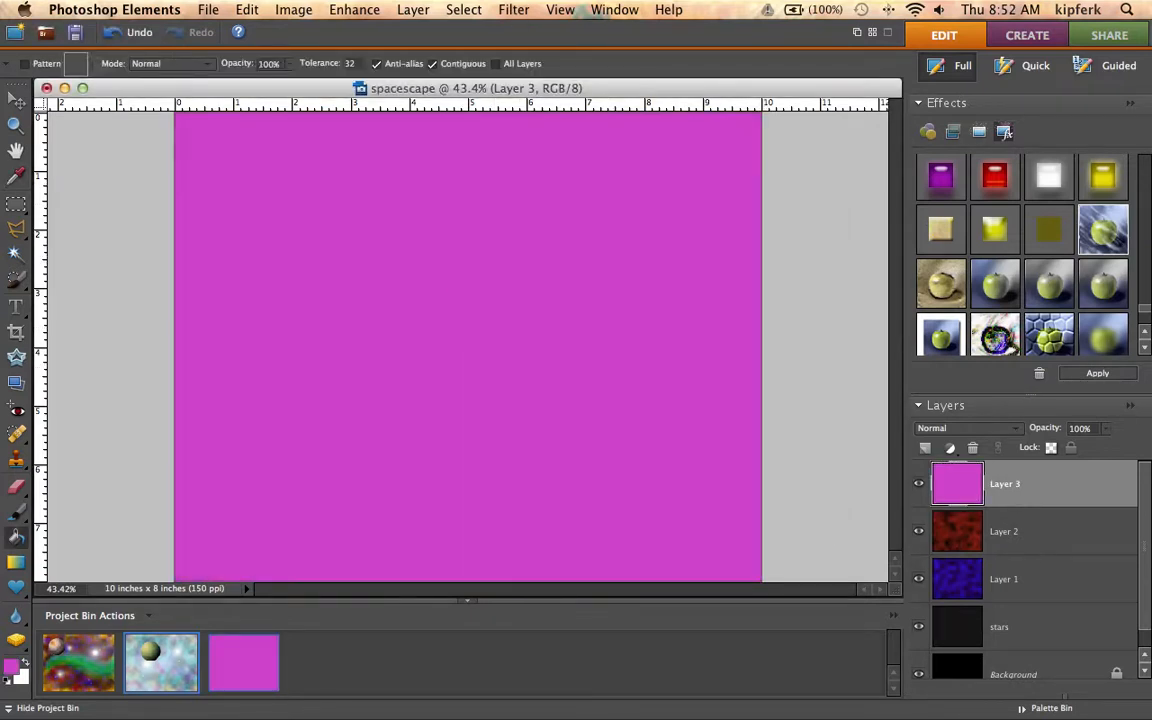
Apply the Difference Clouds render filter to the magenta Layer 3
click(513, 10)
mouse_move(621, 230)
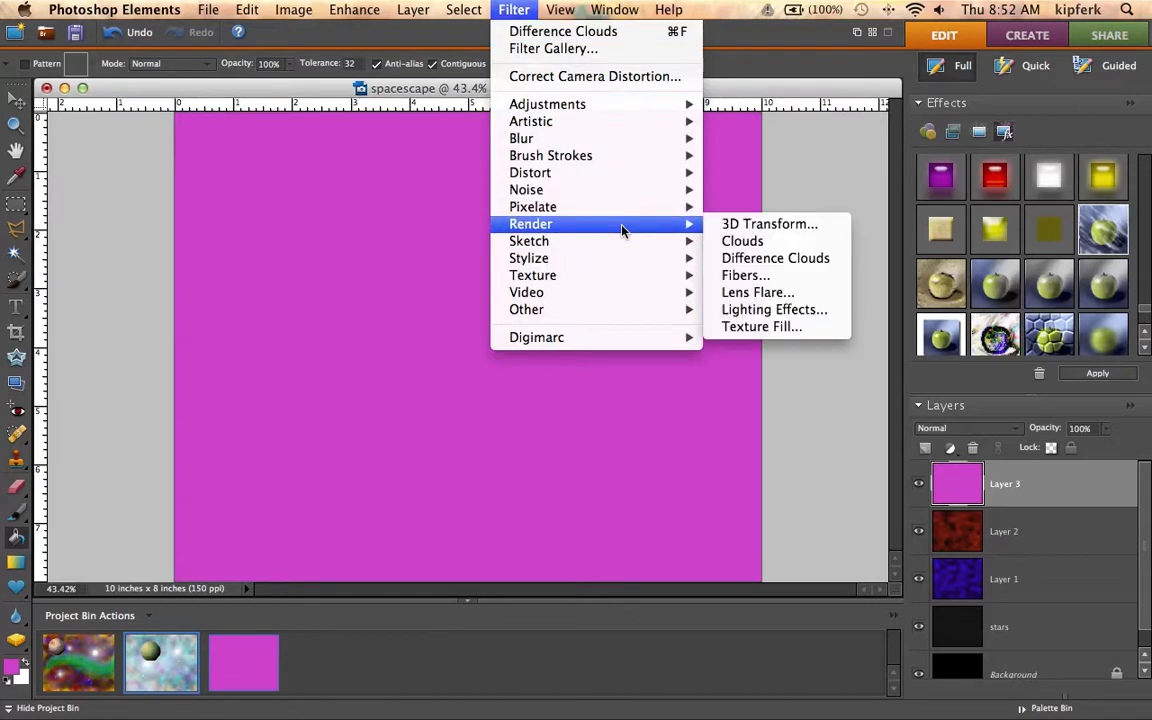
click(780, 258)
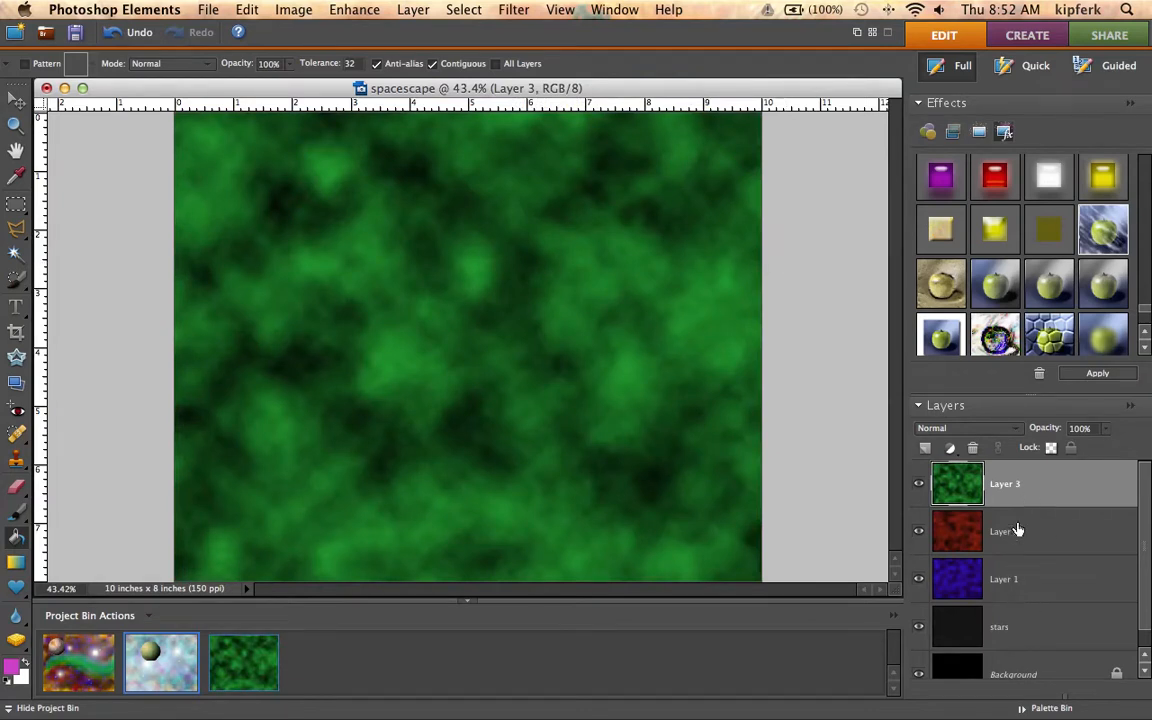
Set the blend mode of Layer 1, the blue clouds, to Screen
click(1019, 583)
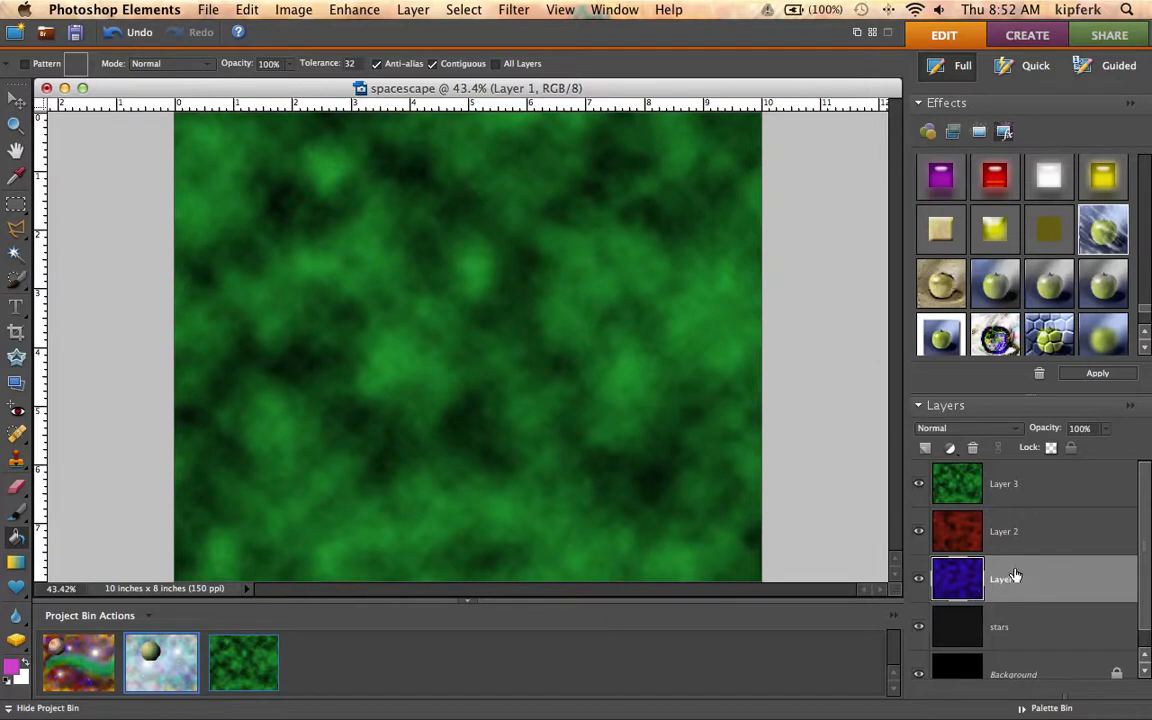
click(1017, 430)
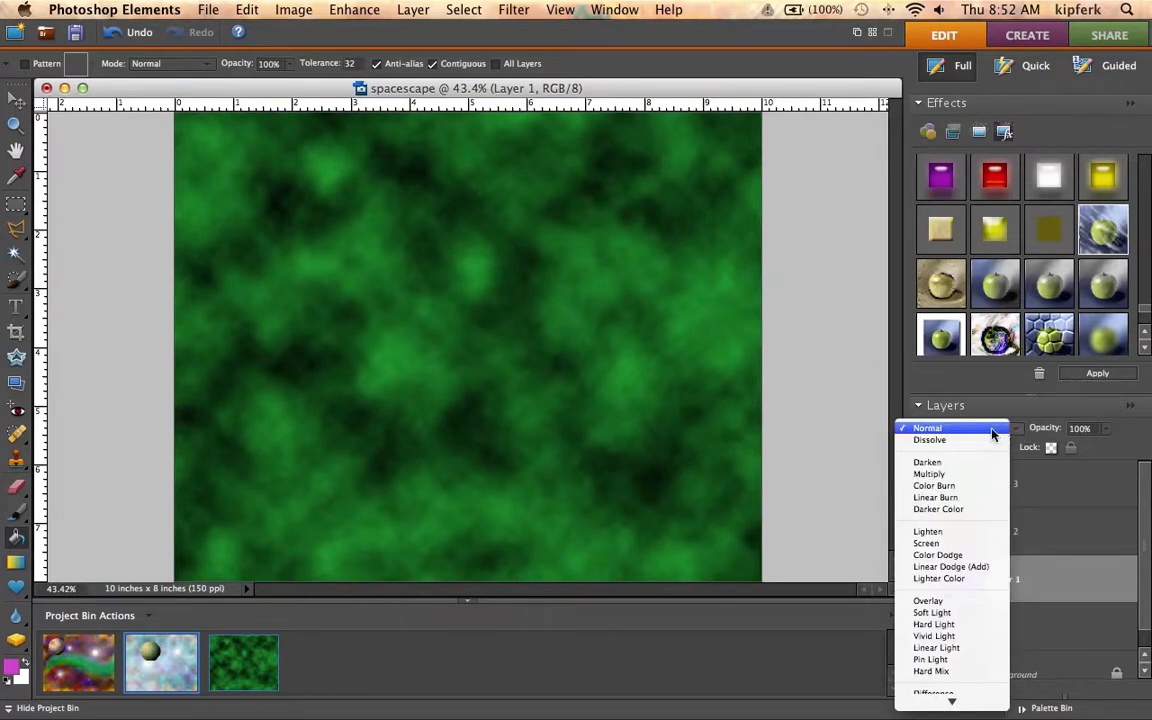
click(952, 545)
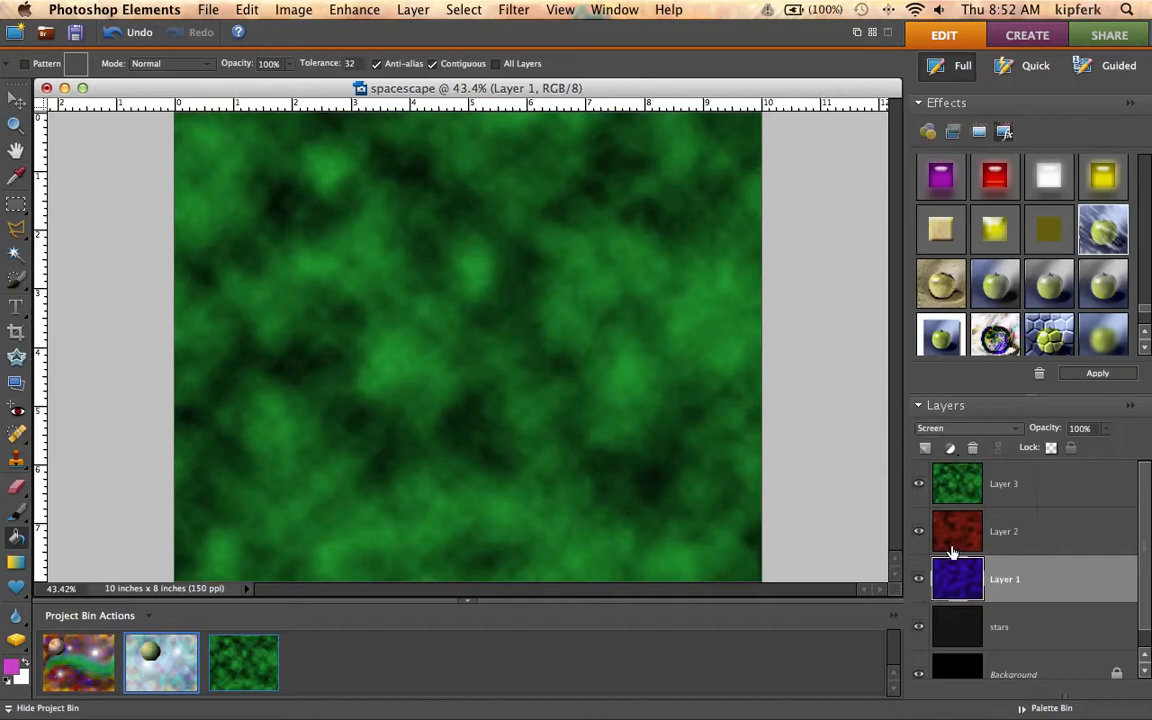
Set the blend mode of the green Layer 3 and the red Layer 2 to Screen
click(1024, 535)
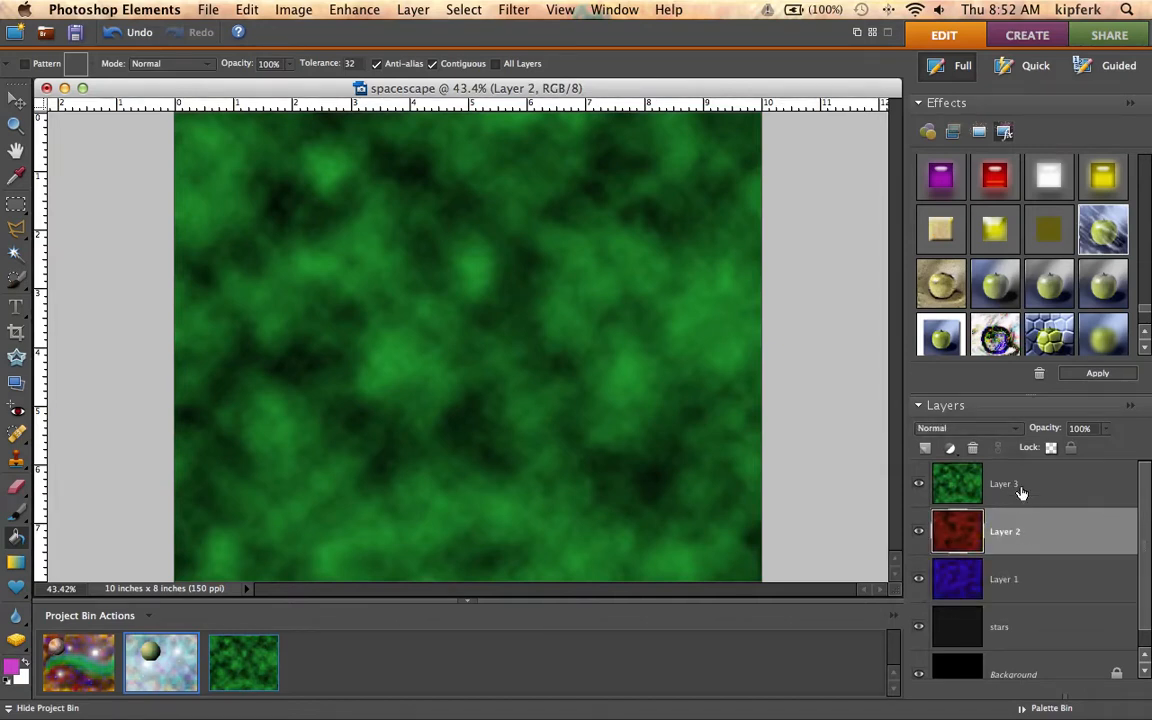
click(1021, 490)
click(963, 428)
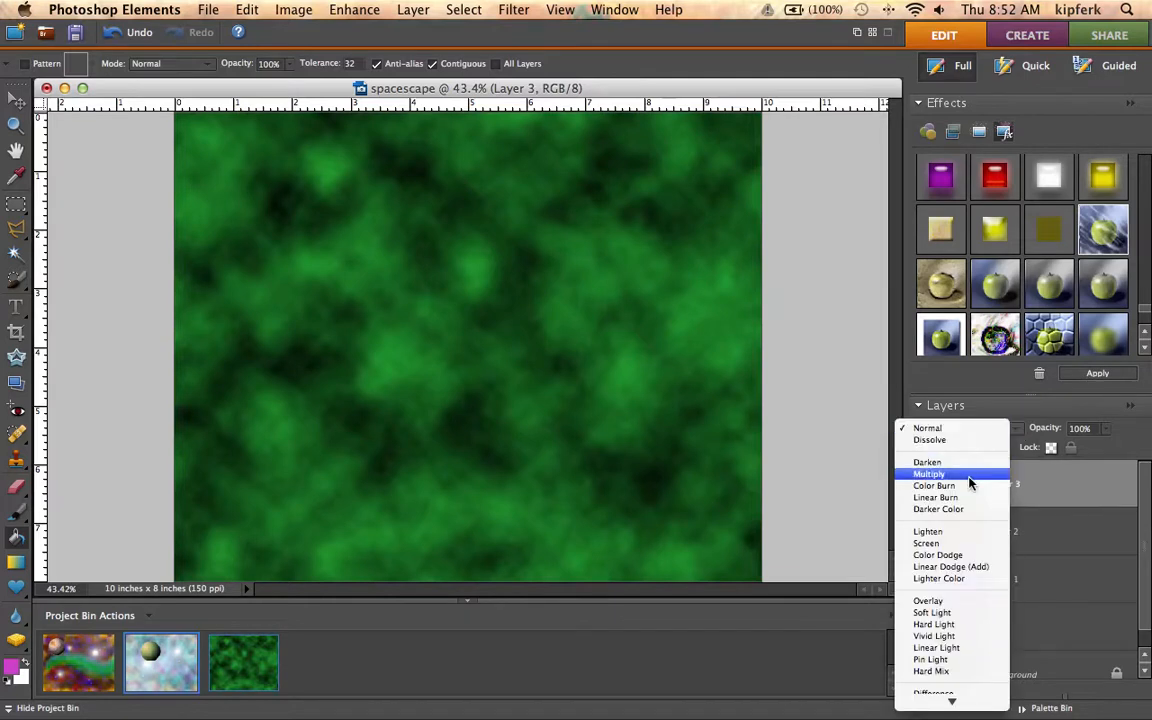
click(967, 545)
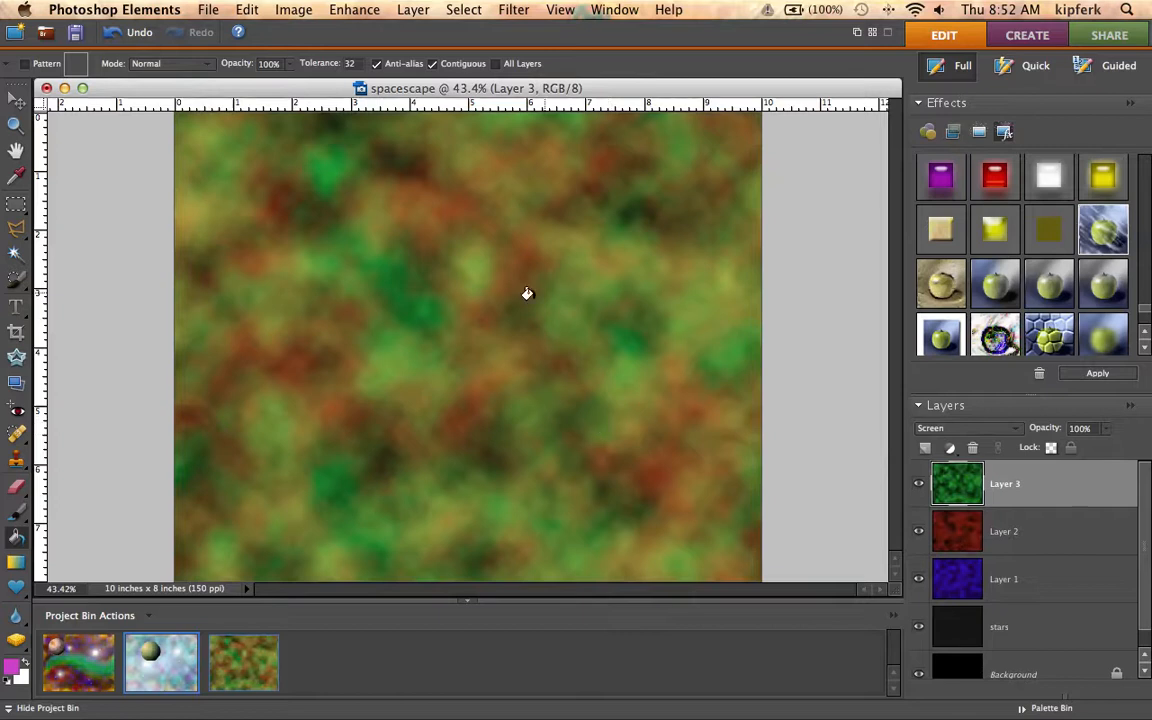
click(1010, 538)
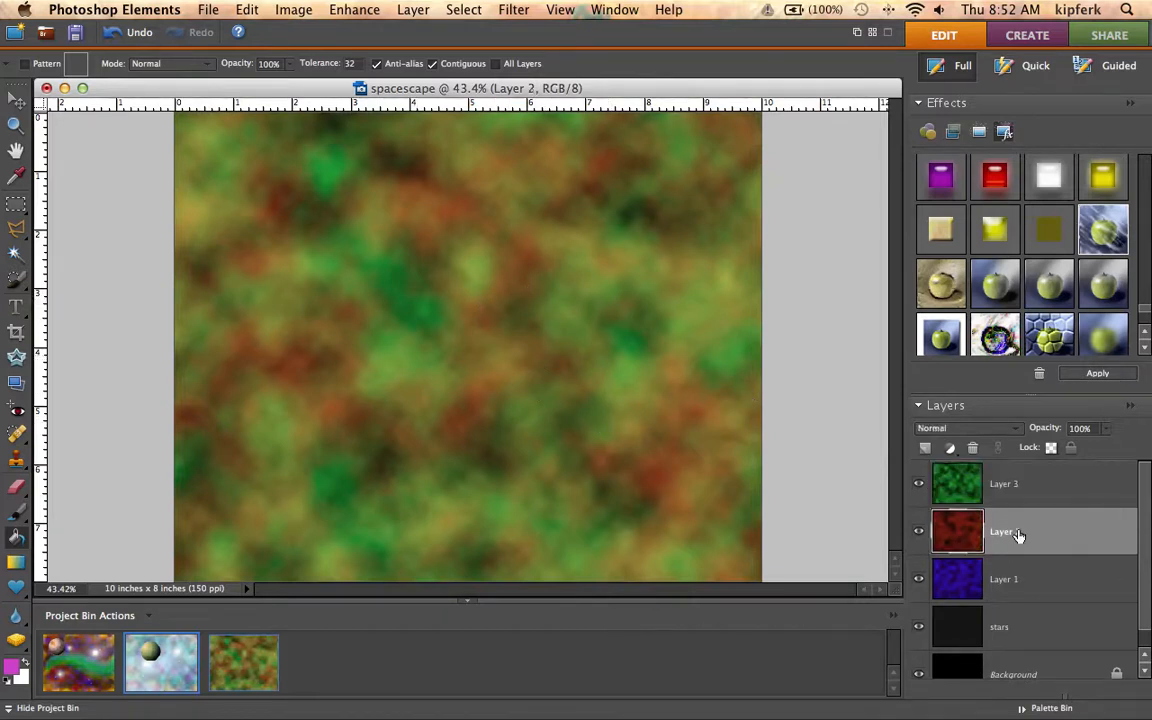
click(1017, 435)
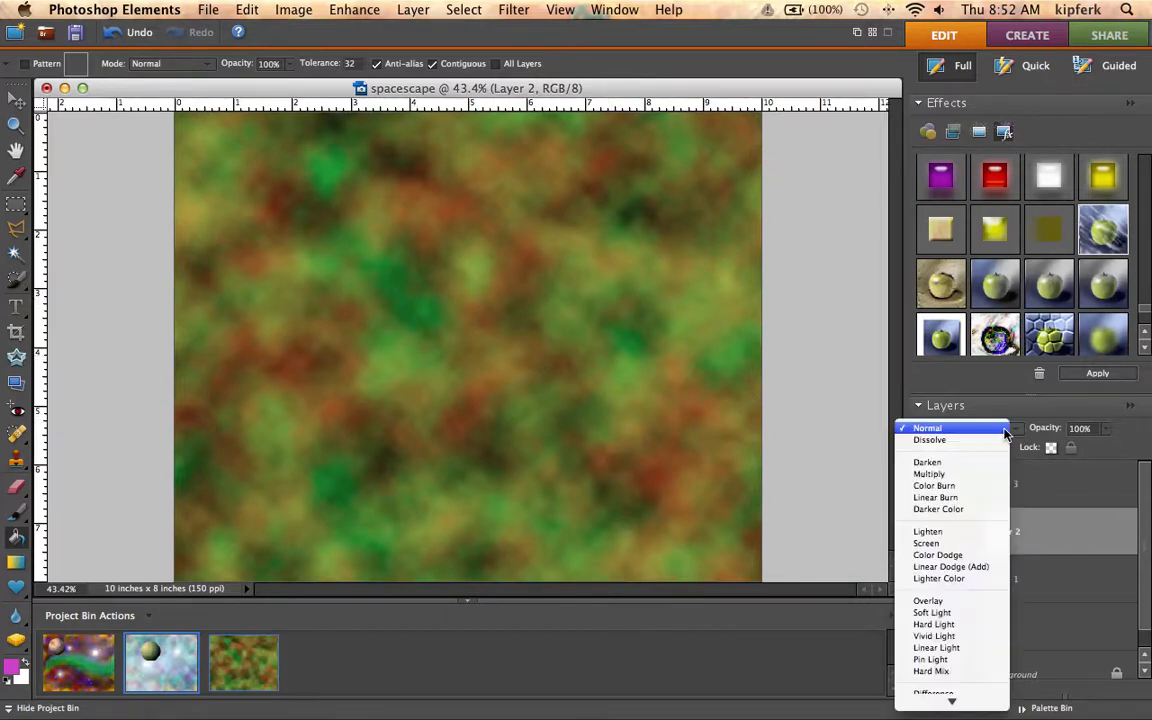
click(970, 545)
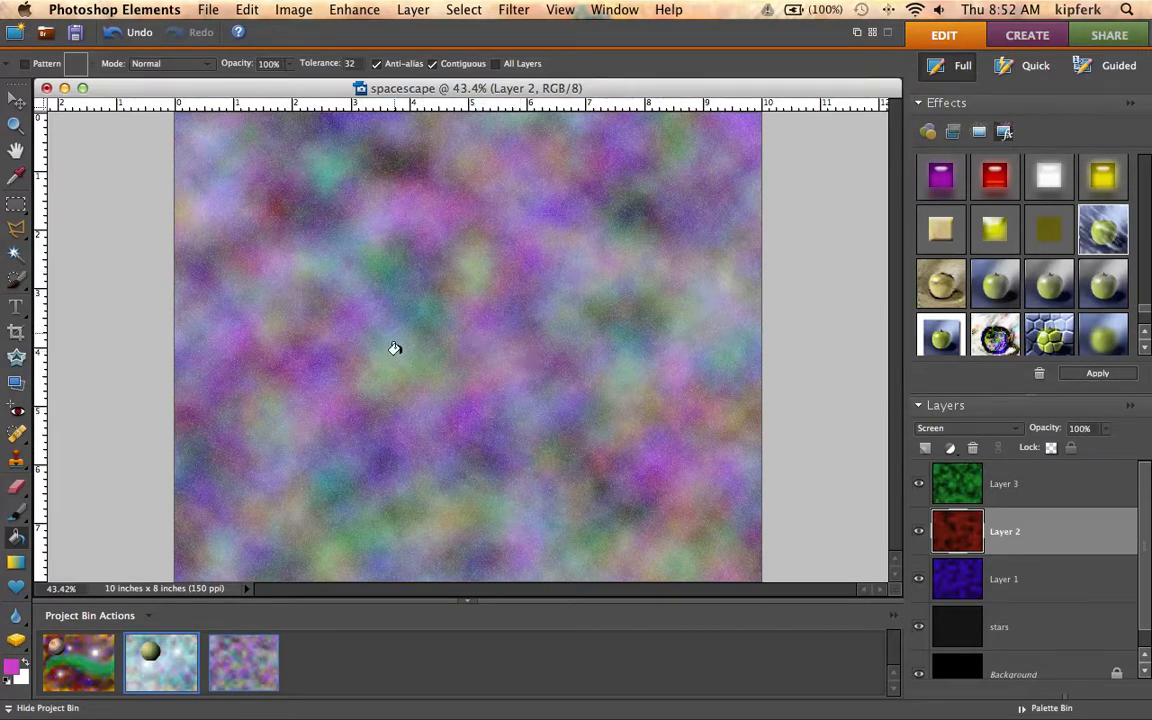
Set up the Eraser on Layer 3 with the soft round 200 px brush from the Default Brushes set
click(1054, 485)
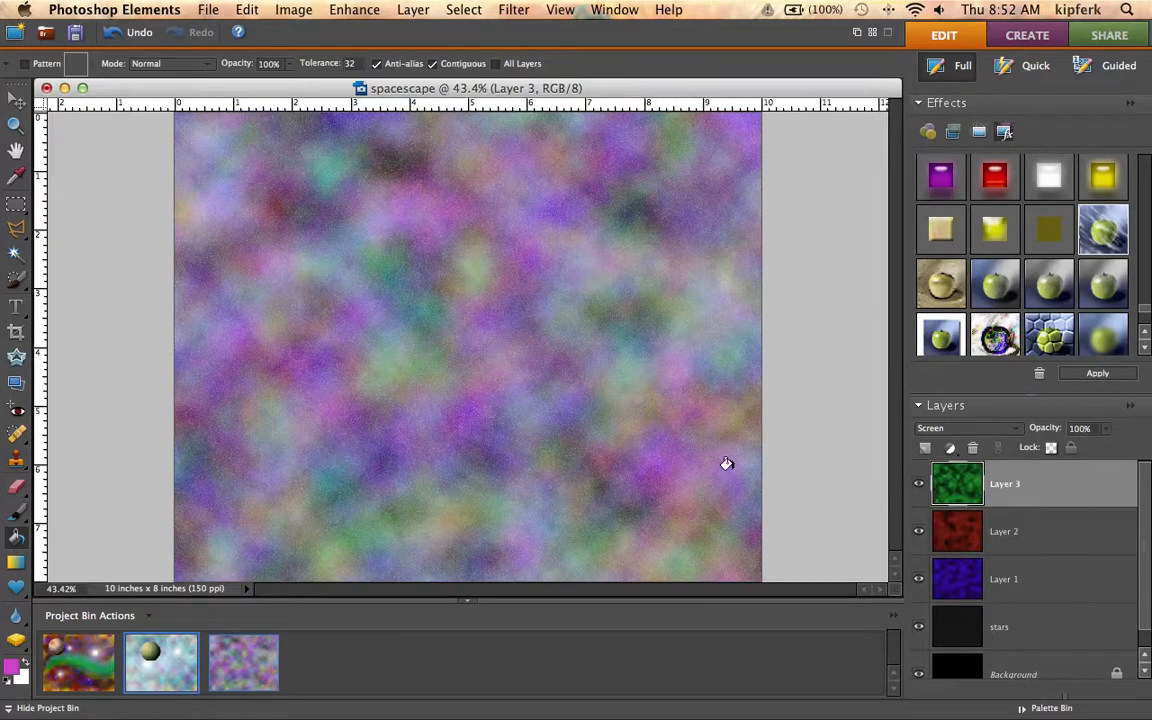
click(17, 488)
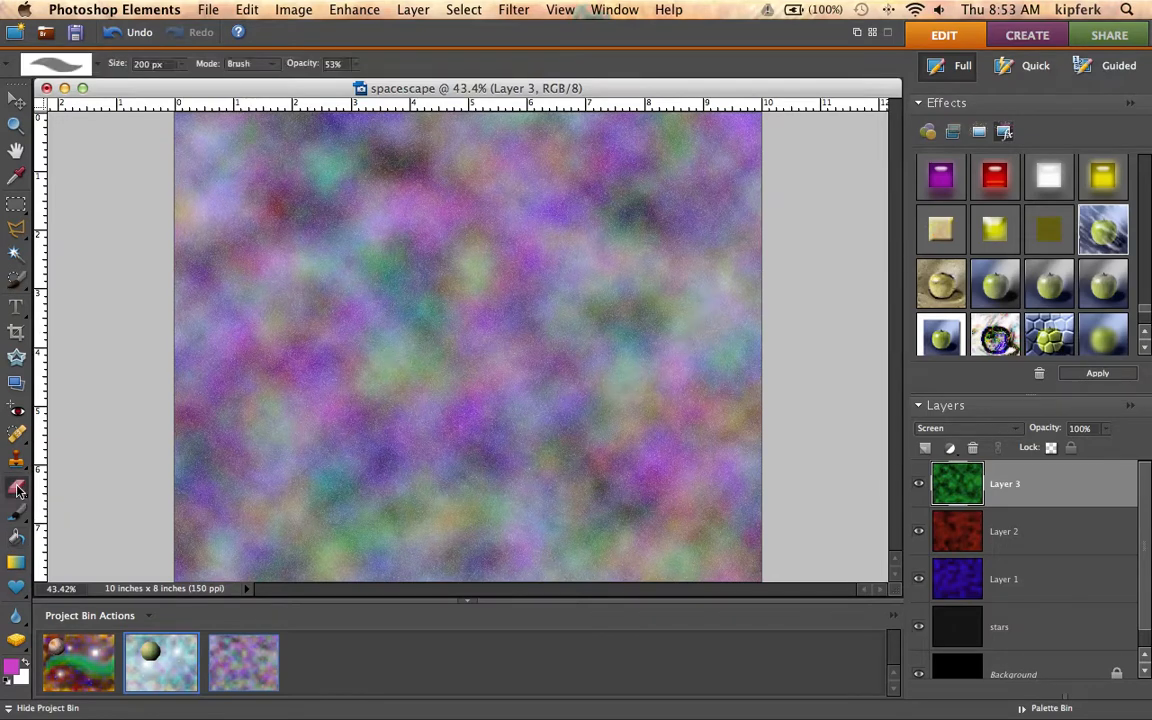
click(95, 67)
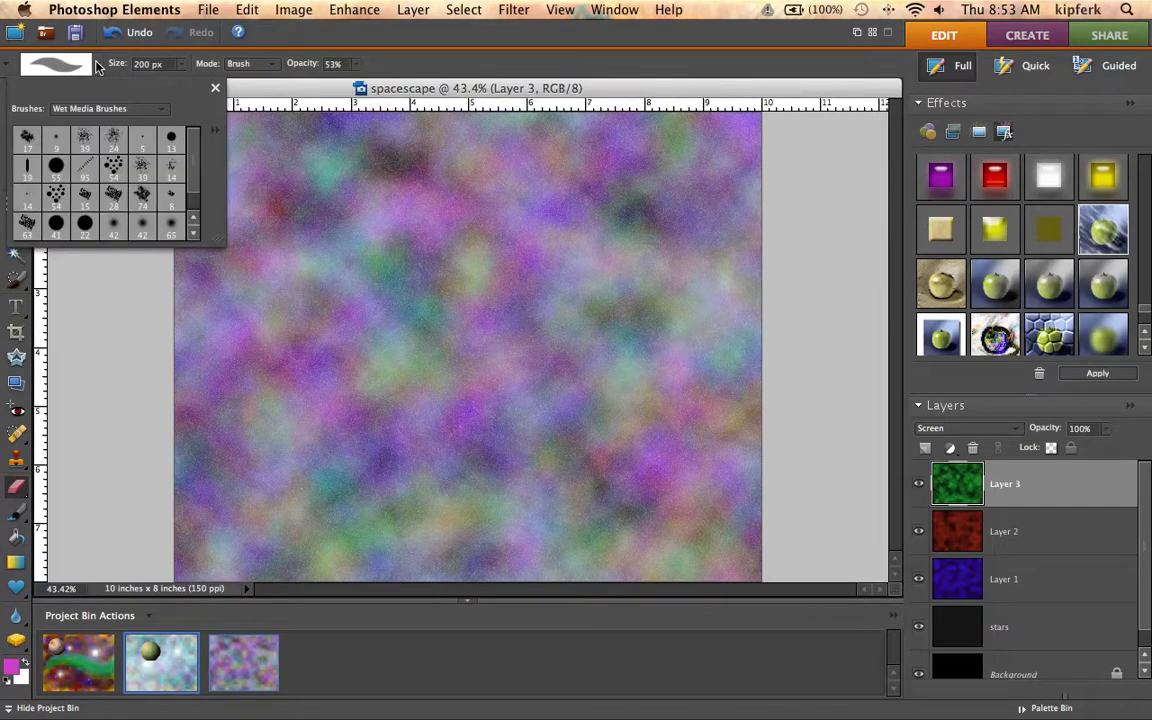
click(162, 110)
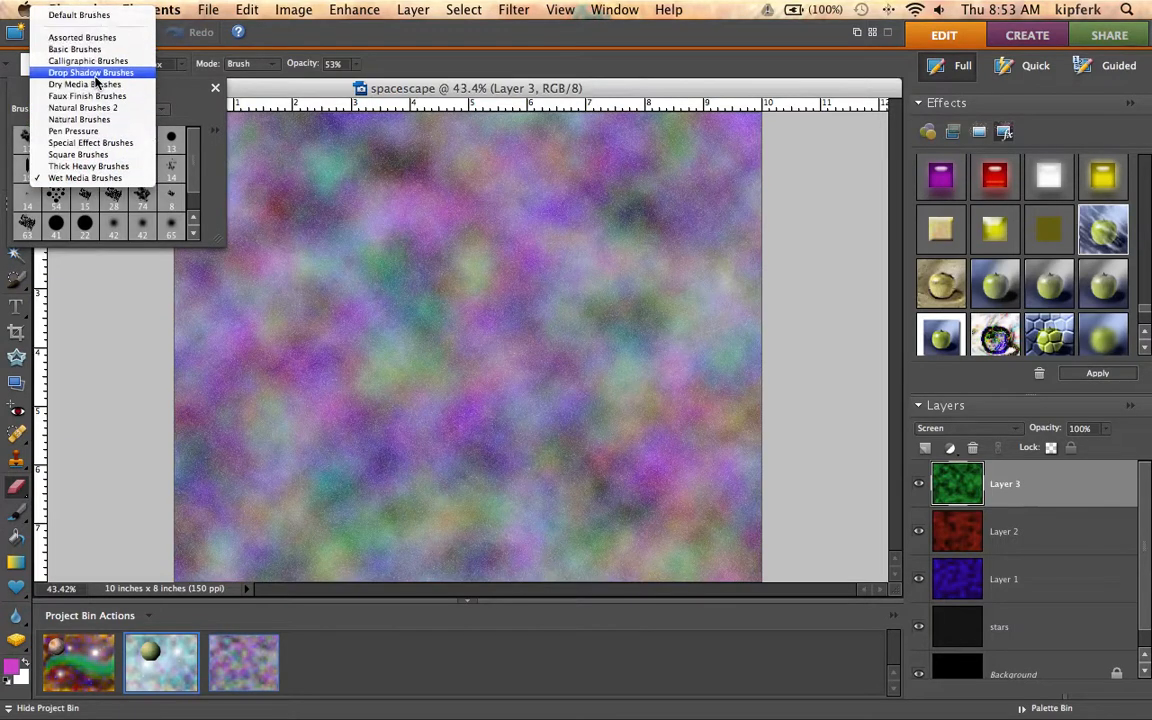
click(89, 15)
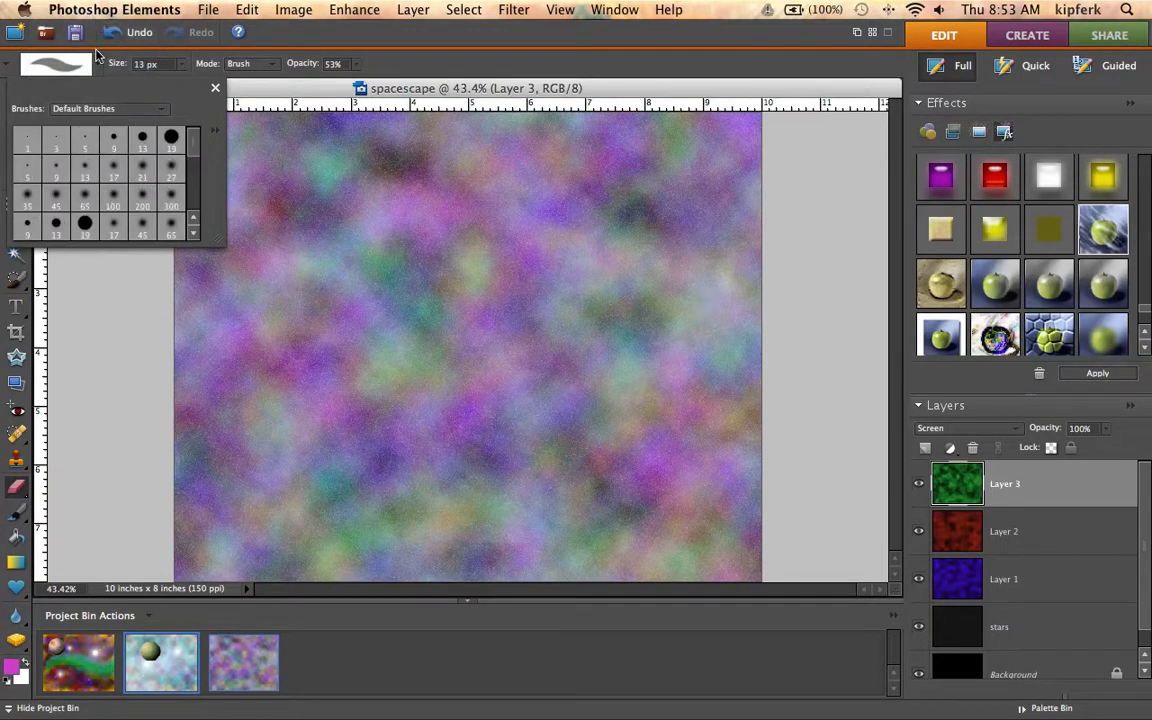
click(171, 203)
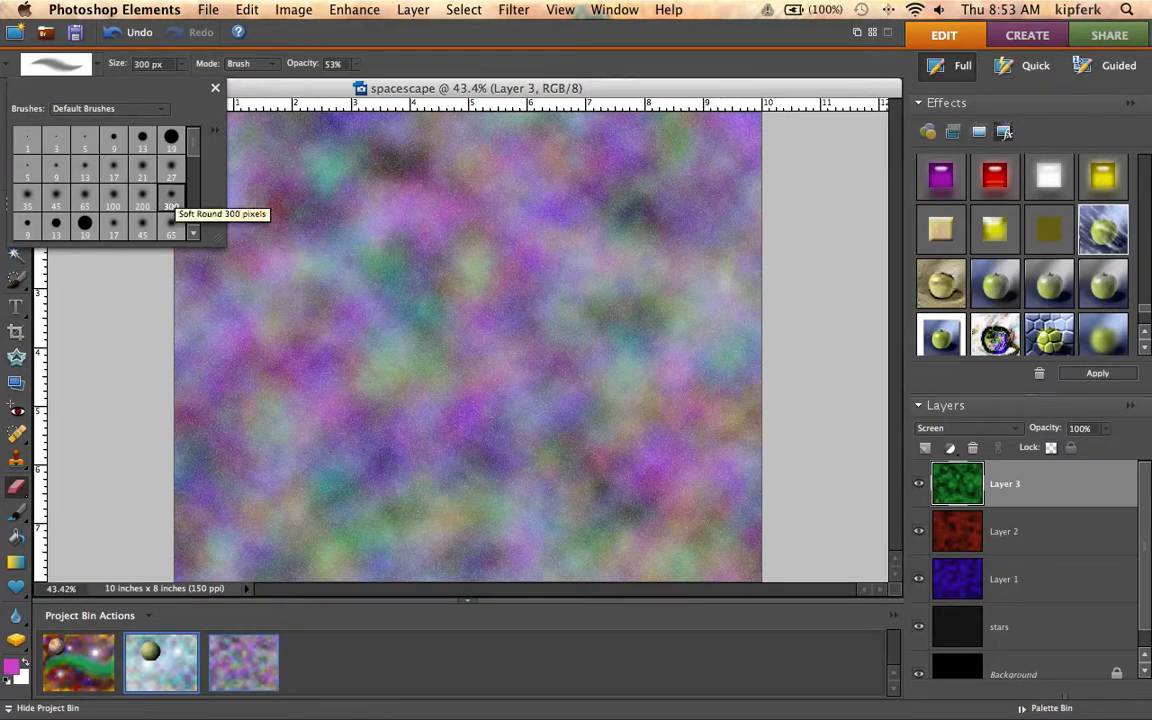
click(143, 201)
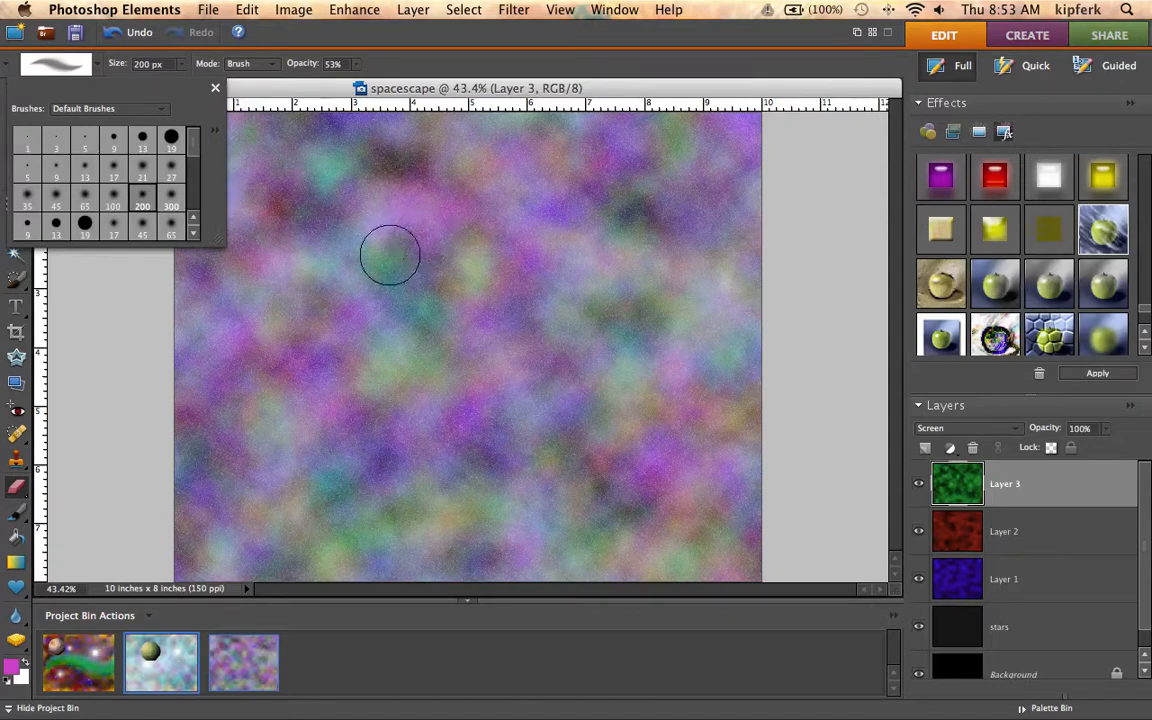
Erase the upper-right area of Layer 3's green clouds, and undo a further erase across the middle of the layer
mouse_move(752, 286)
mouse_down()
mouse_move(708, 281)
mouse_move(671, 251)
mouse_move(679, 237)
mouse_move(738, 273)
mouse_move(708, 234)
mouse_move(681, 224)
mouse_move(636, 236)
mouse_move(573, 182)
mouse_move(527, 168)
mouse_move(486, 188)
mouse_move(482, 250)
mouse_move(742, 333)
mouse_move(781, 365)
mouse_move(749, 449)
mouse_move(722, 467)
mouse_move(648, 343)
mouse_move(586, 359)
mouse_move(577, 338)
mouse_move(459, 405)
mouse_move(527, 271)
mouse_move(485, 215)
mouse_move(384, 273)
mouse_up()
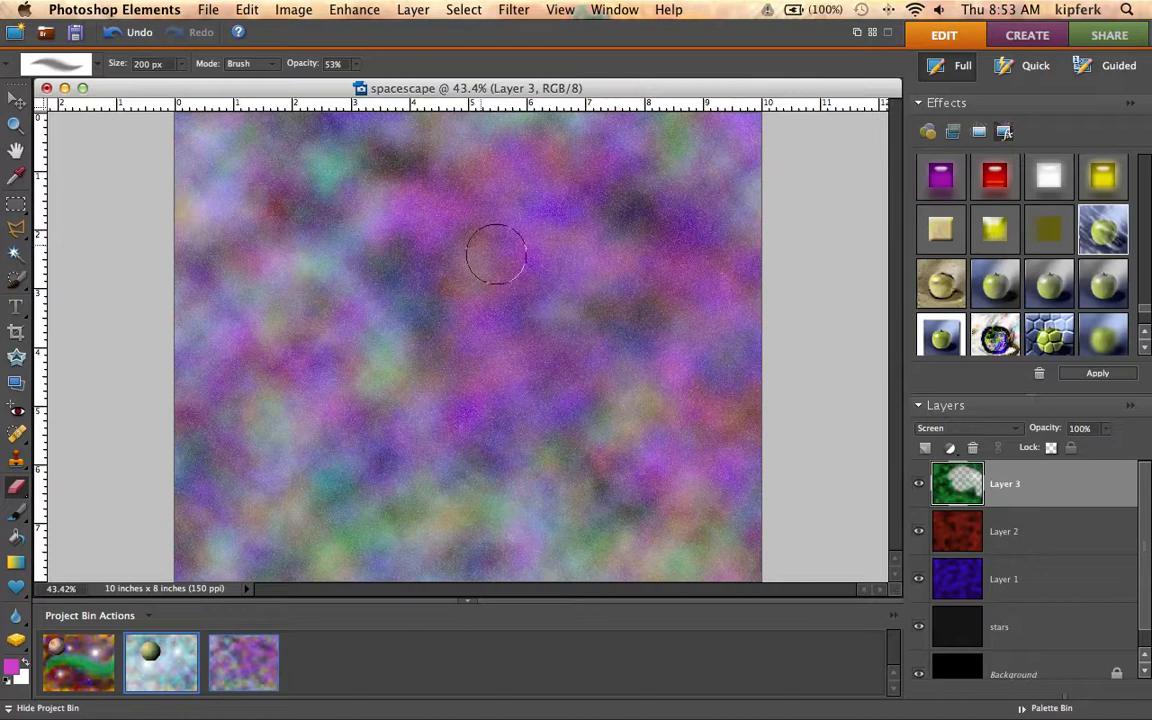
mouse_move(377, 219)
mouse_down()
mouse_move(291, 284)
mouse_move(309, 261)
mouse_move(295, 240)
mouse_move(388, 316)
mouse_move(369, 412)
mouse_move(589, 459)
mouse_move(693, 450)
mouse_move(740, 427)
mouse_move(797, 435)
mouse_up()
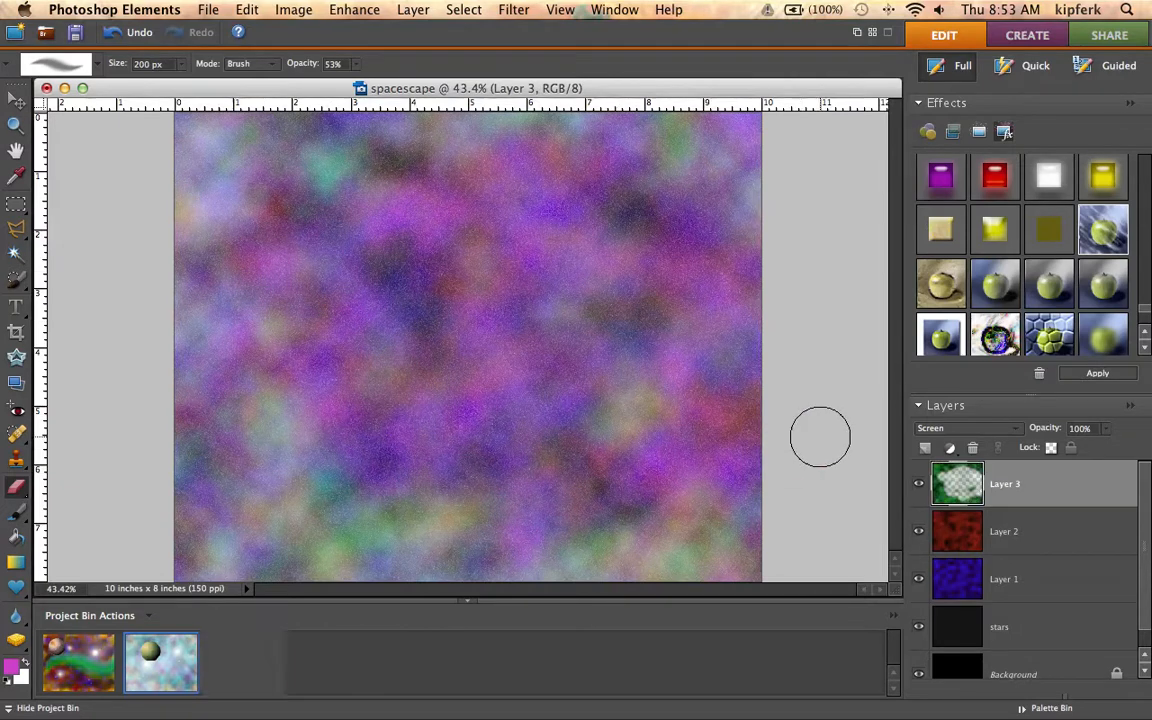
key(ctrl+z)
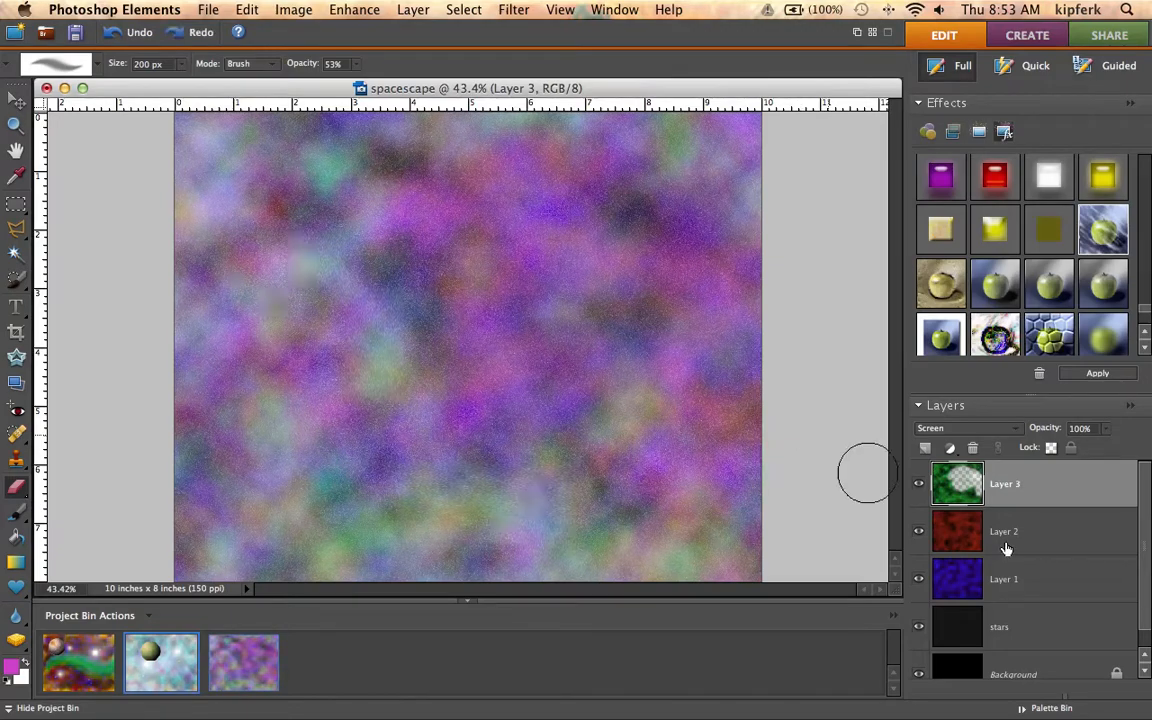
Erase the red clouds of Layer 2 across the middle and right of the image
click(1040, 541)
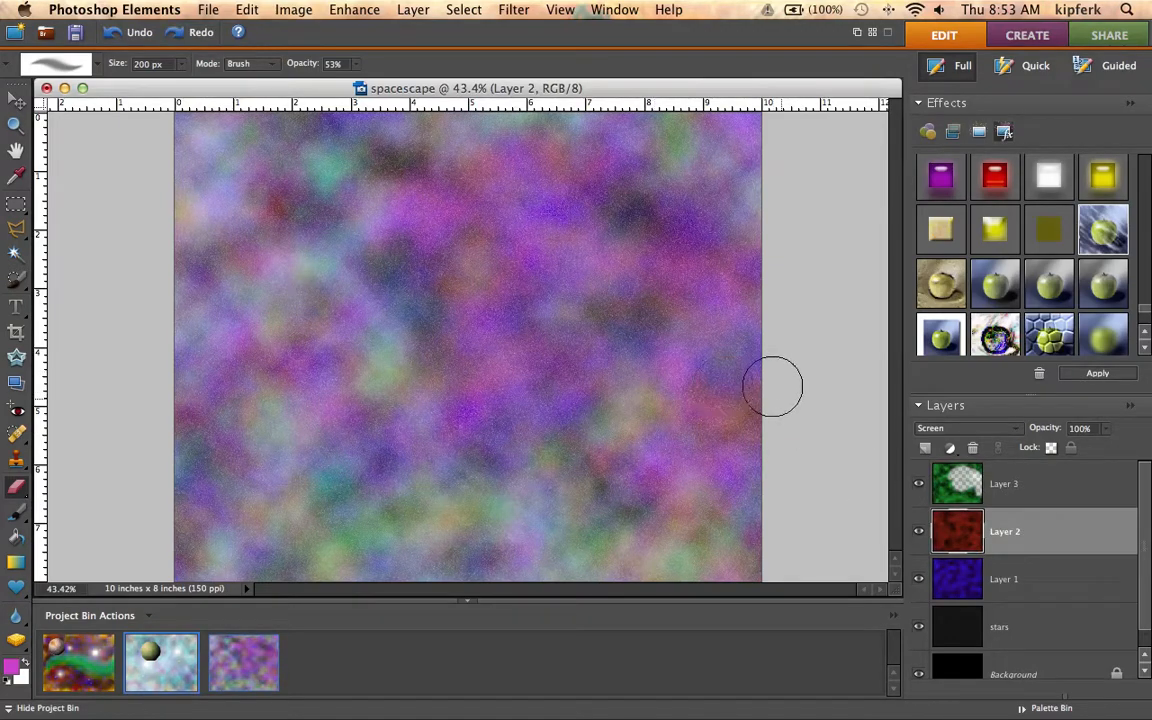
mouse_move(704, 323)
mouse_down()
mouse_move(674, 334)
mouse_move(666, 257)
mouse_move(589, 198)
mouse_move(460, 218)
mouse_move(509, 327)
mouse_move(589, 442)
mouse_move(512, 365)
mouse_move(298, 378)
mouse_move(244, 257)
mouse_move(458, 306)
mouse_up()
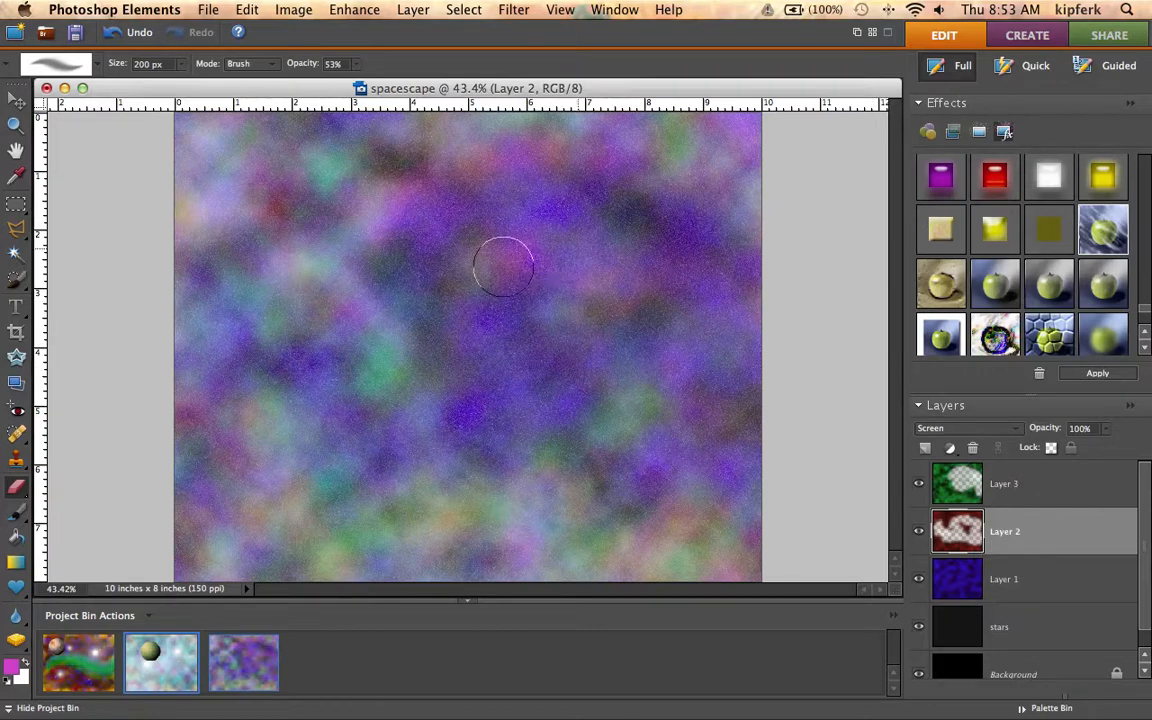
Try erasing more of Layer 3's green clouds across the middle of the image, and undo it
click(1045, 492)
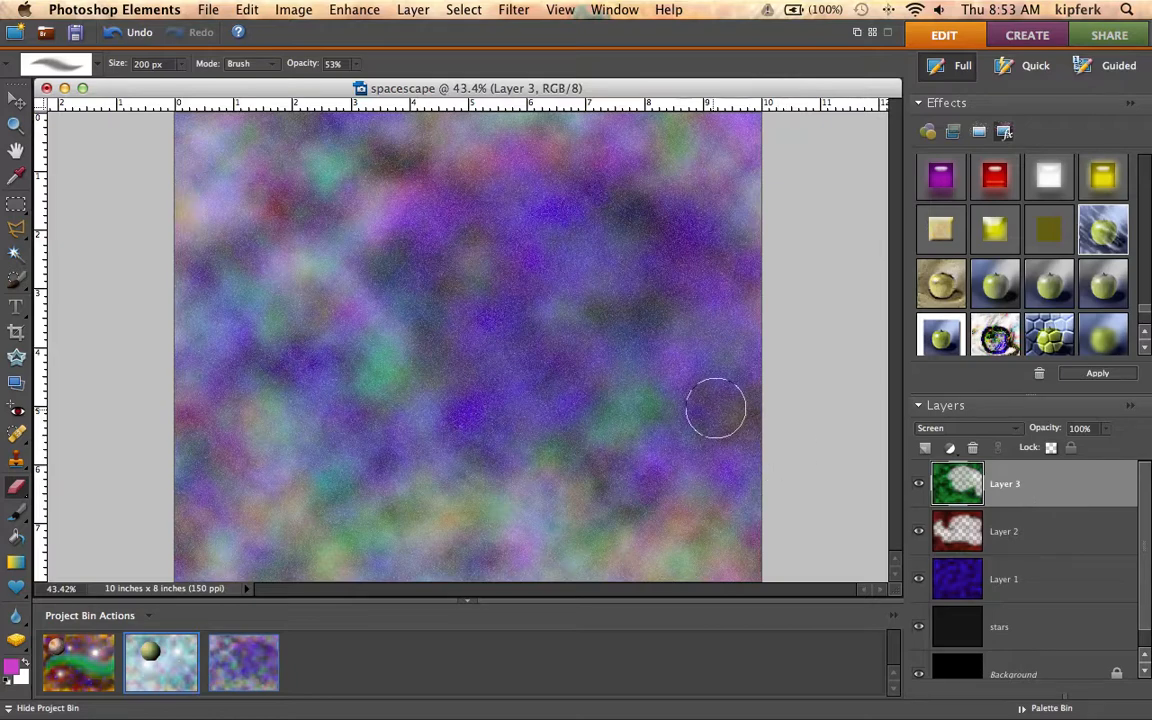
mouse_move(446, 411)
mouse_down()
mouse_move(496, 339)
mouse_move(344, 317)
mouse_move(390, 307)
mouse_move(377, 343)
mouse_move(403, 369)
mouse_move(397, 295)
mouse_move(322, 269)
mouse_move(239, 308)
mouse_move(258, 313)
mouse_move(290, 424)
mouse_move(366, 446)
mouse_move(575, 458)
mouse_move(635, 442)
mouse_up()
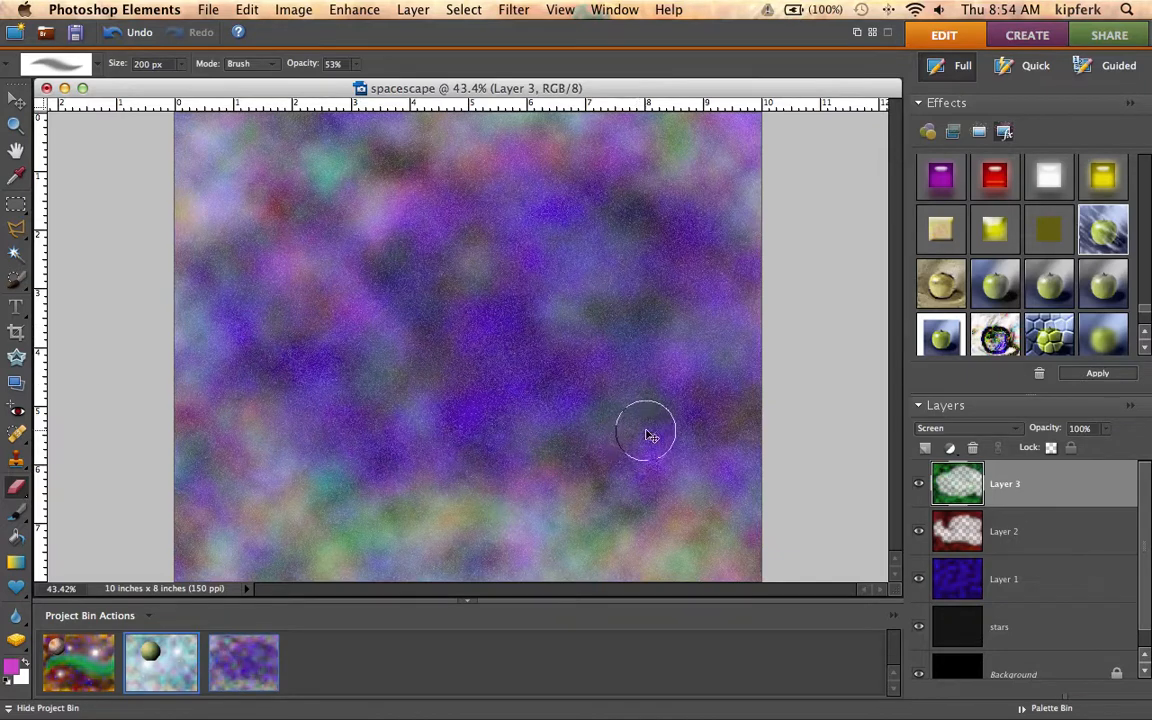
key(super+z)
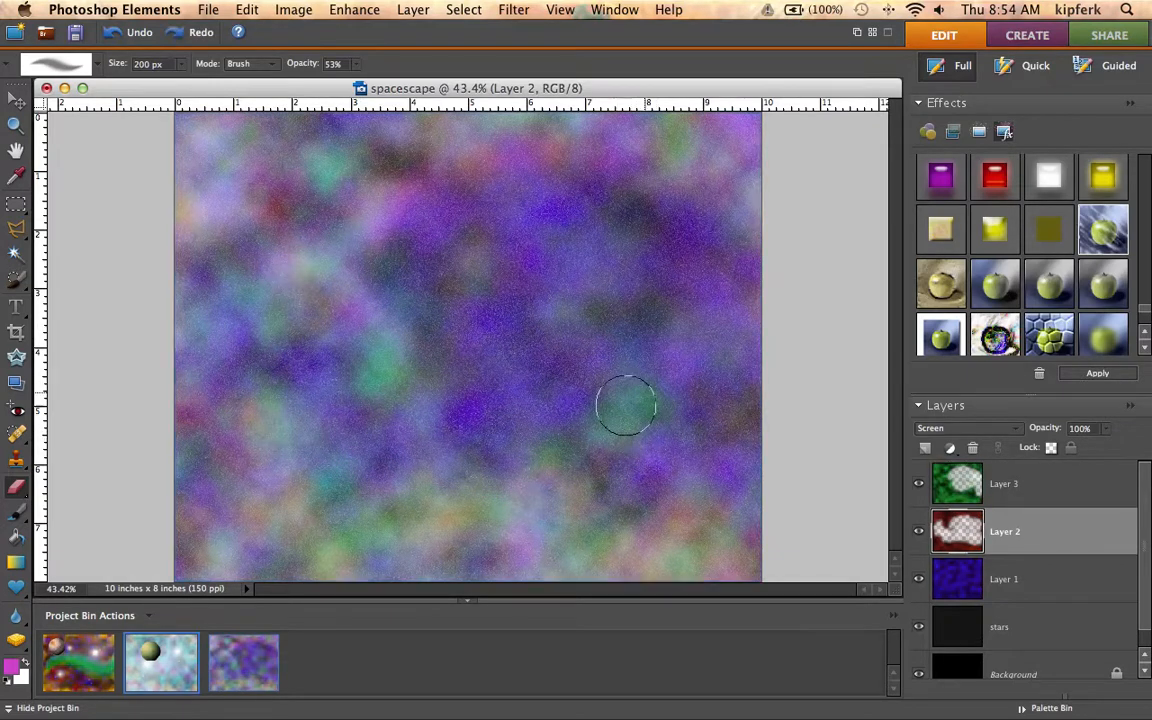
Erase one more spot of Layer 2's red clouds in the lower right of the image
click(669, 423)
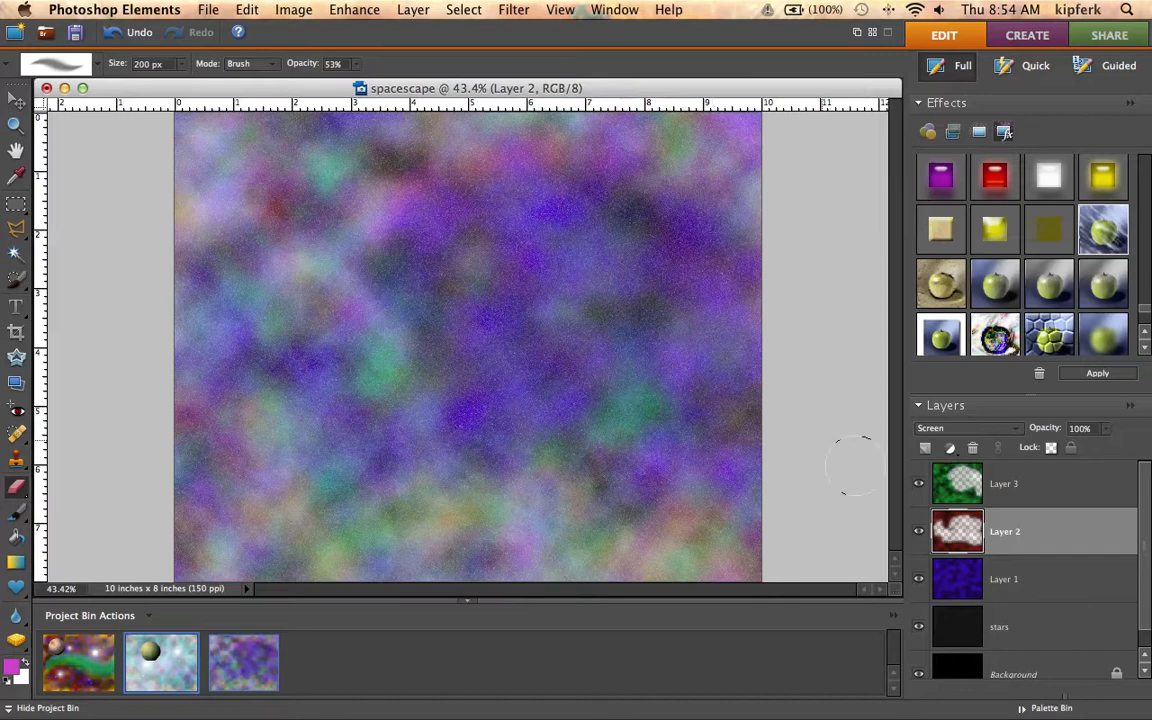
Erase Layer 3's green clouds at the lower right and across the left and upper-left areas of the image
click(1012, 488)
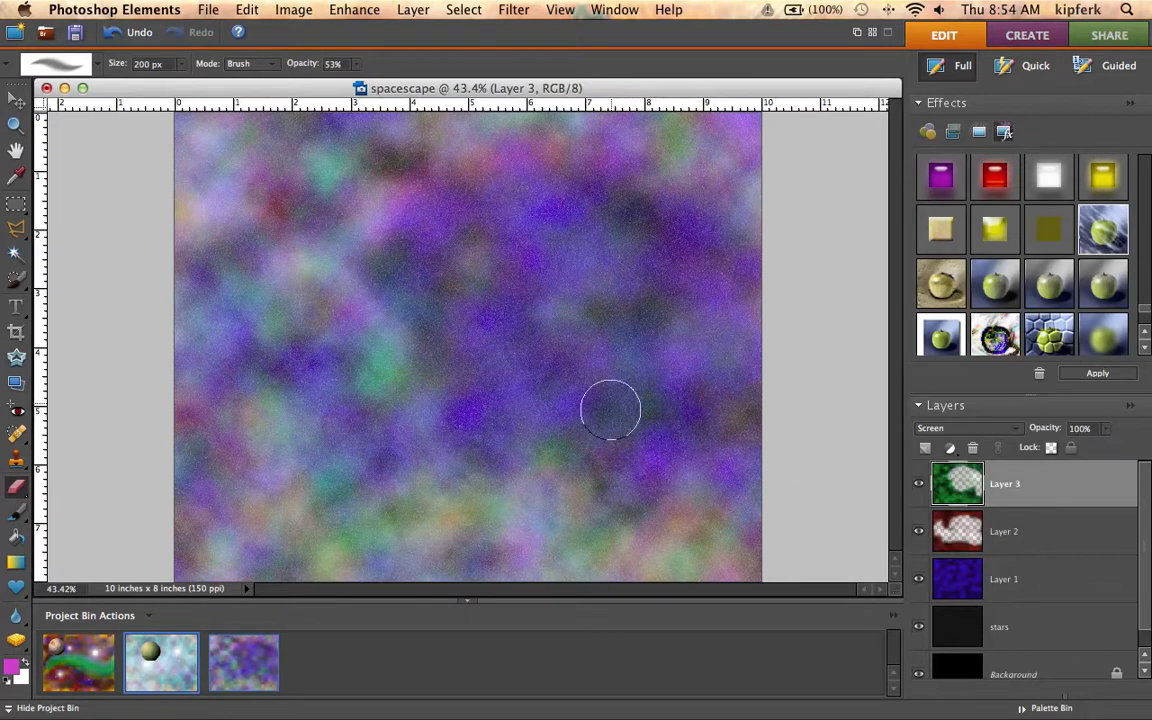
mouse_move(352, 255)
mouse_down()
mouse_move(311, 267)
mouse_move(342, 278)
mouse_move(344, 221)
mouse_move(302, 176)
mouse_up()
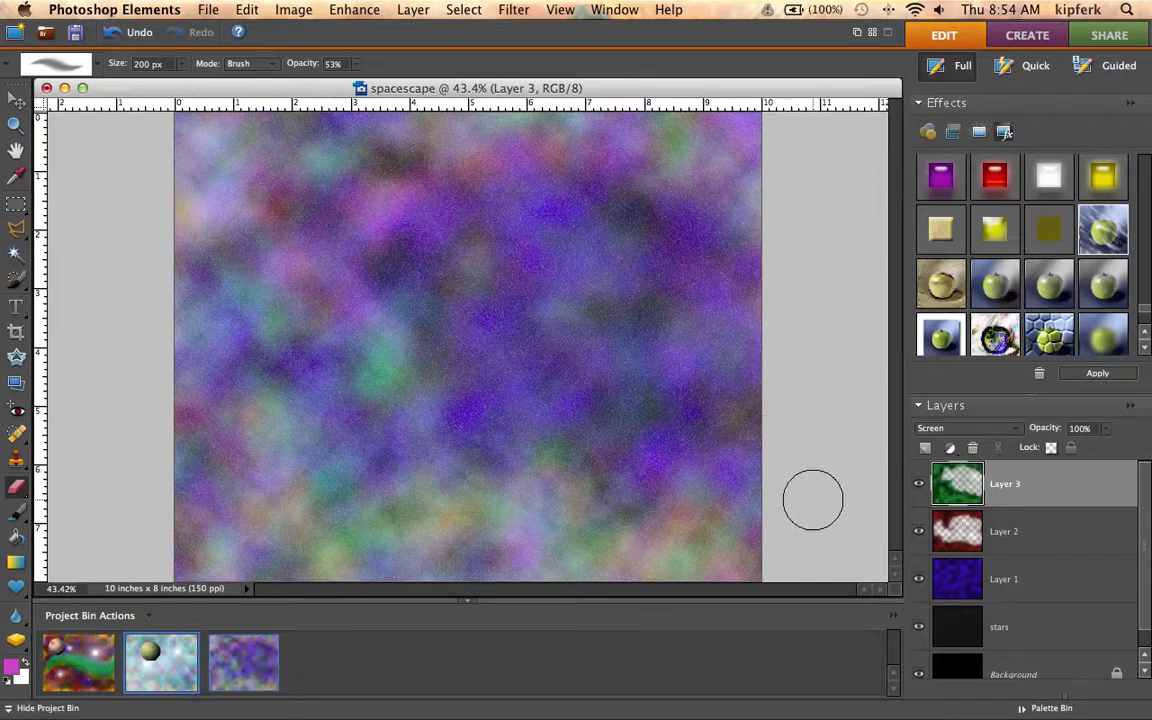
mouse_move(735, 220)
mouse_down()
mouse_move(347, 138)
mouse_move(272, 164)
mouse_move(285, 183)
mouse_move(241, 218)
mouse_move(177, 238)
mouse_move(231, 221)
mouse_move(165, 262)
mouse_move(185, 309)
mouse_move(244, 352)
mouse_move(422, 399)
mouse_up()
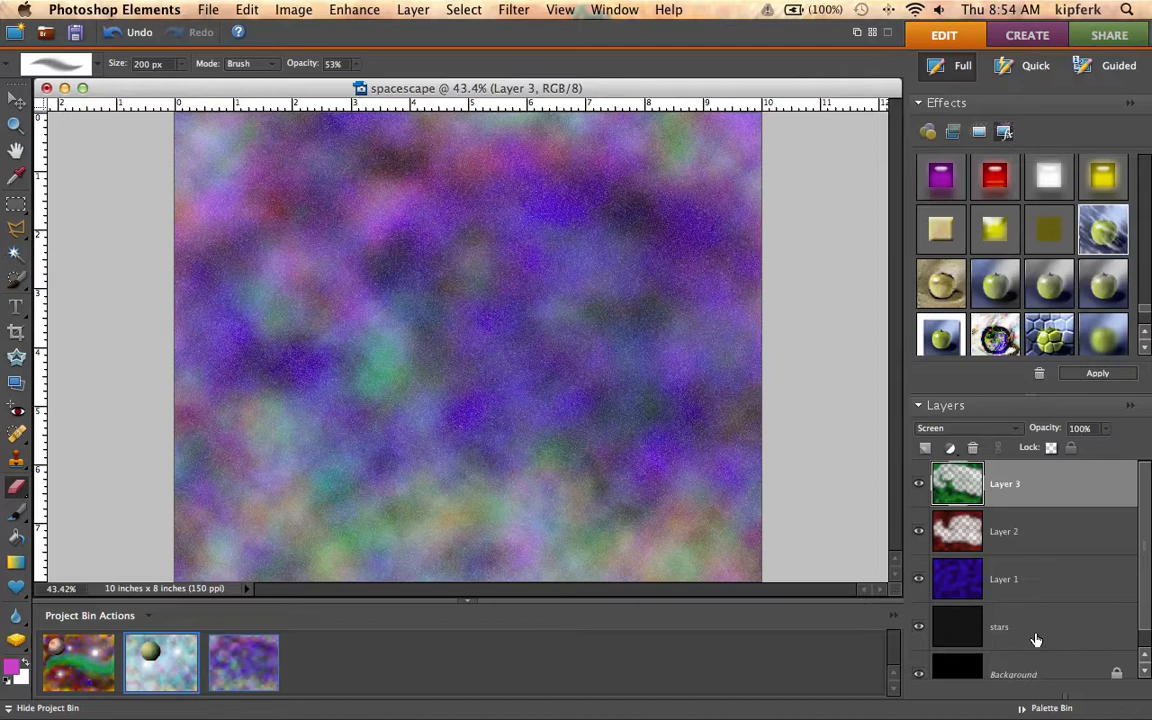
Start a Lens Flare on Layer 1 and place its flare center in the upper-right part of the image
click(1046, 580)
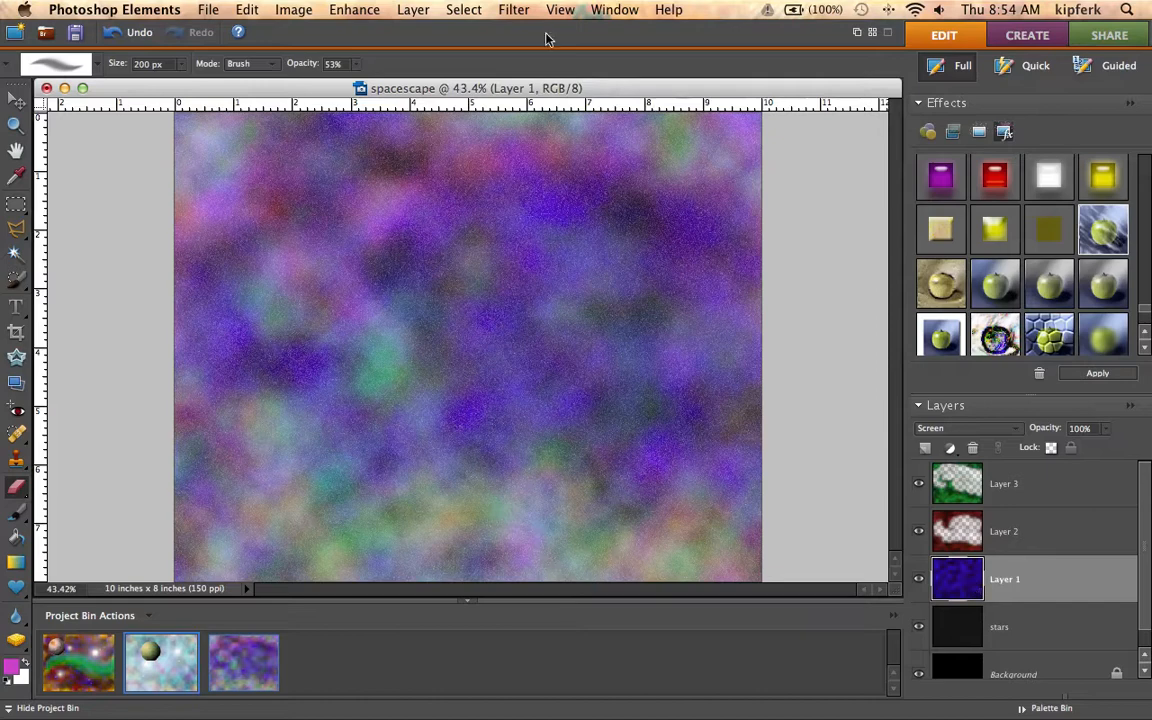
click(513, 9)
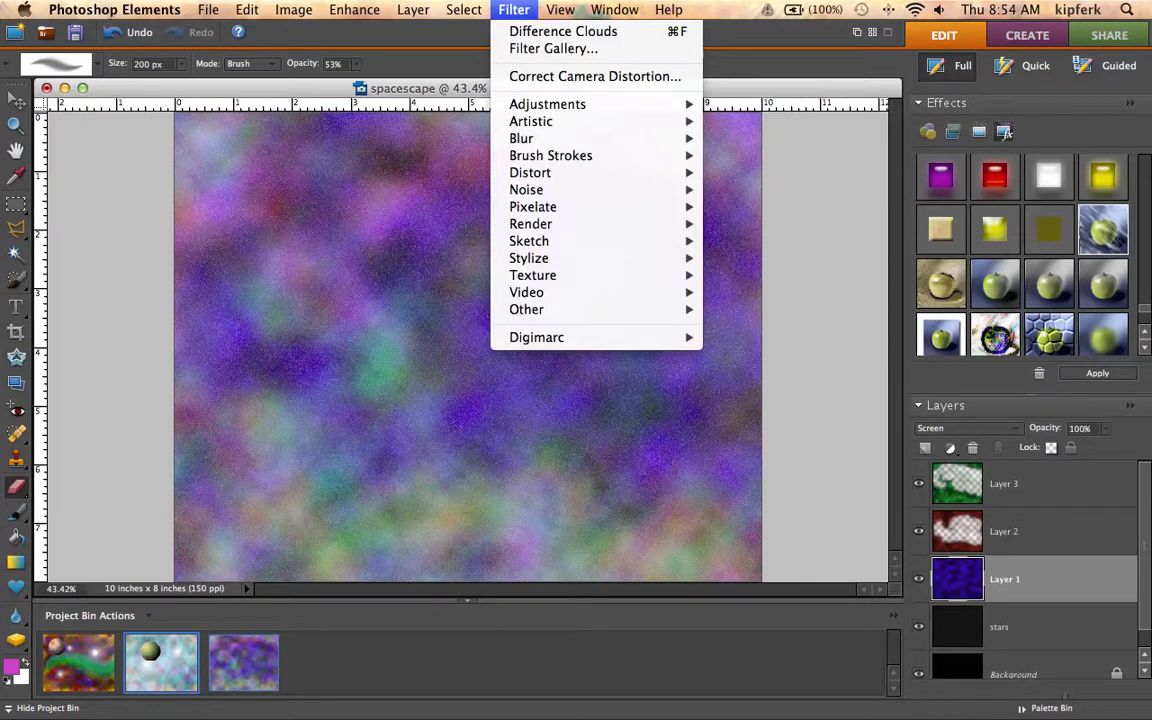
mouse_move(563, 228)
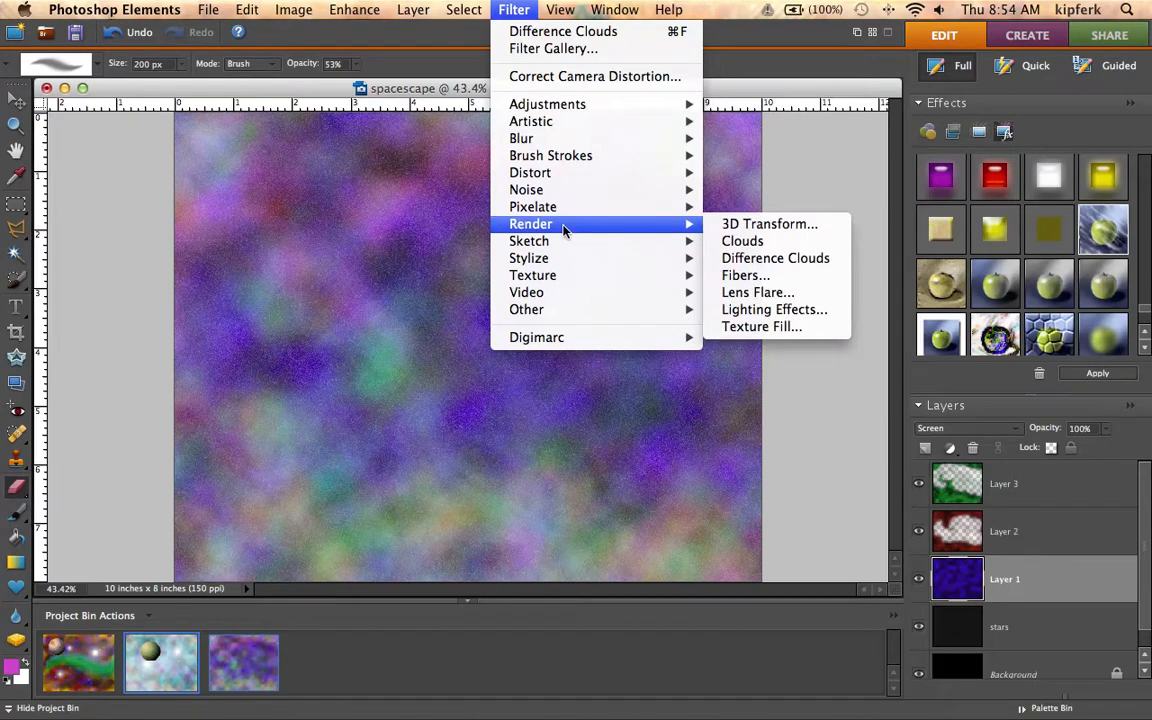
click(788, 293)
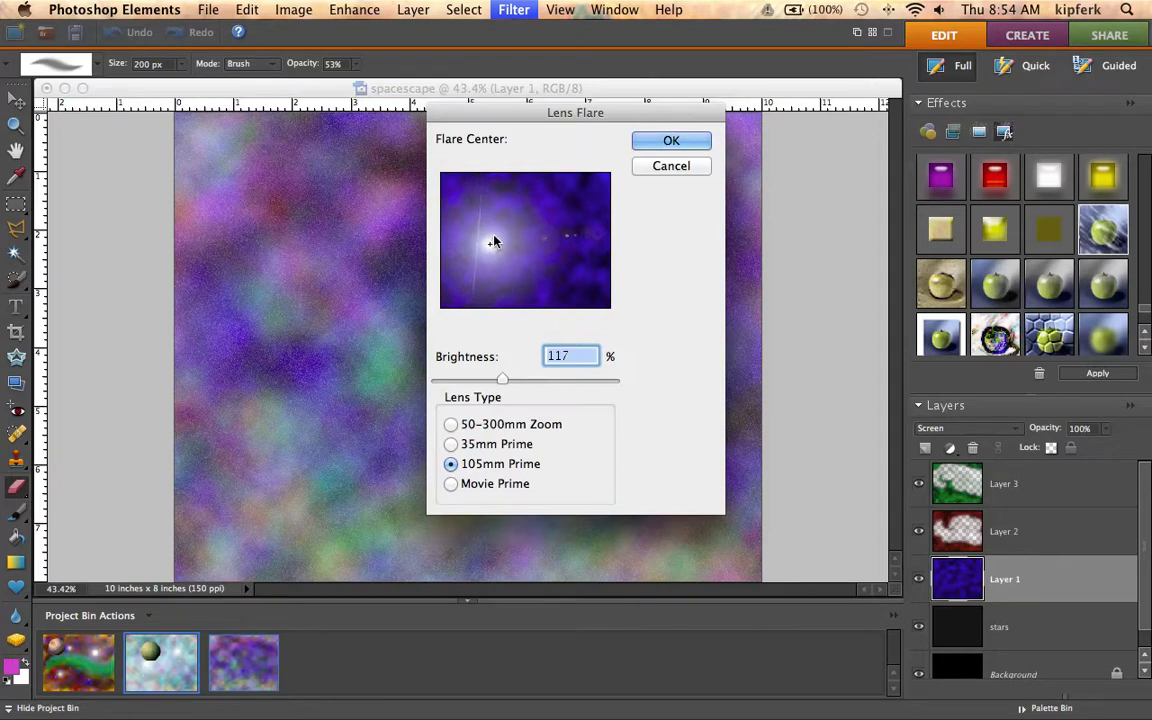
drag(505, 244, 563, 224)
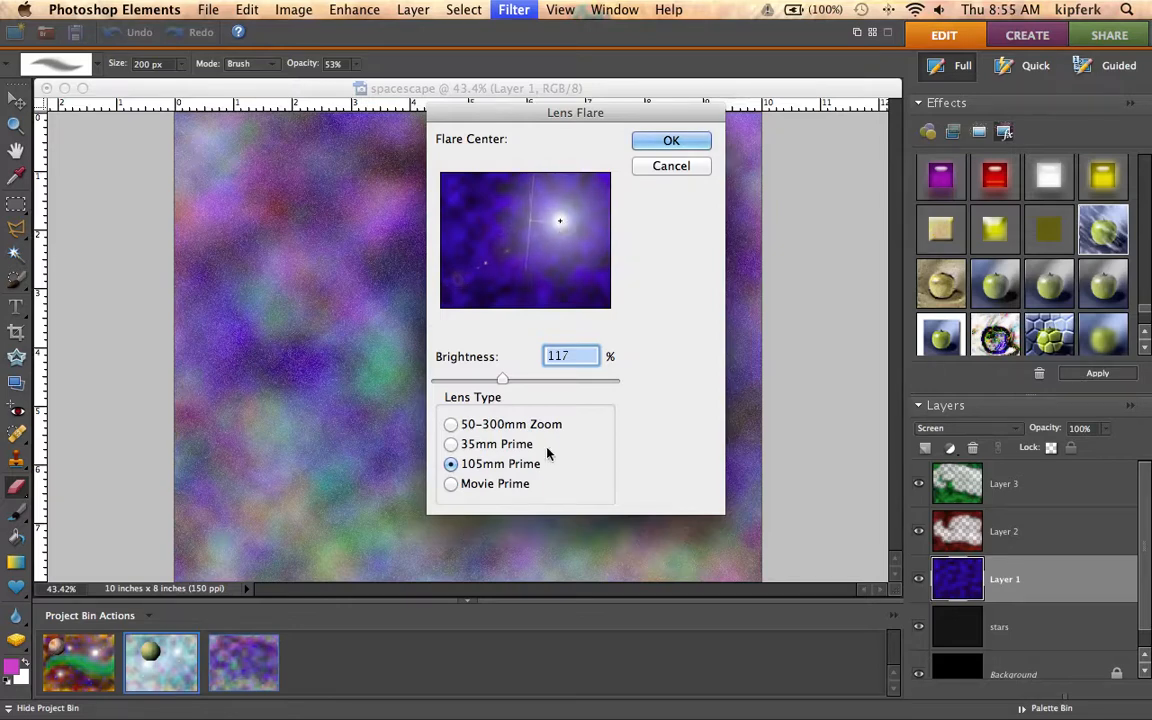
Preview the flare with the 50-300mm Zoom, 35mm Prime, 105mm Prime and Movie Prime lens types
click(452, 425)
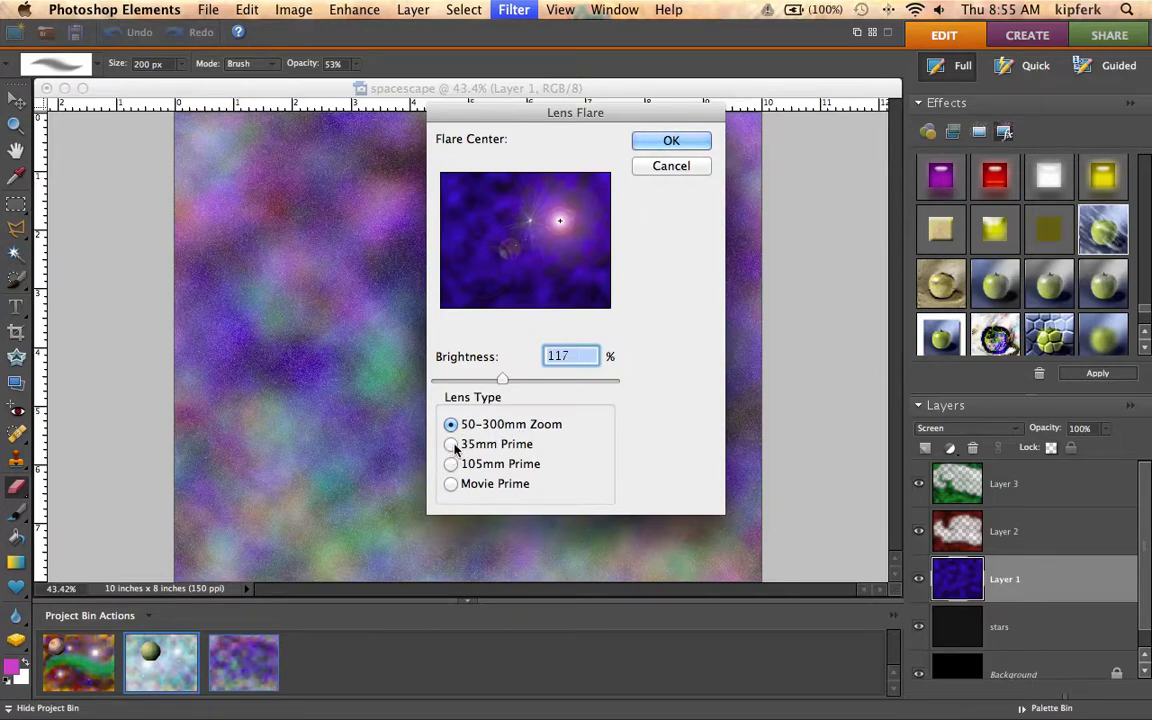
click(452, 444)
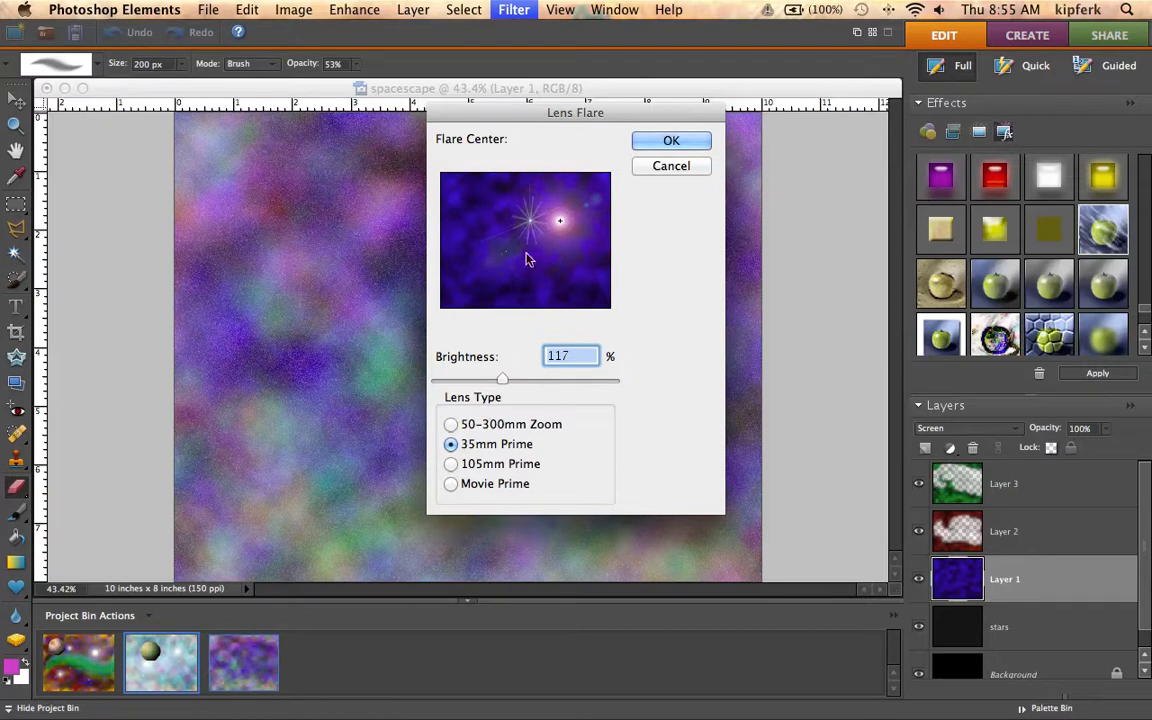
click(452, 465)
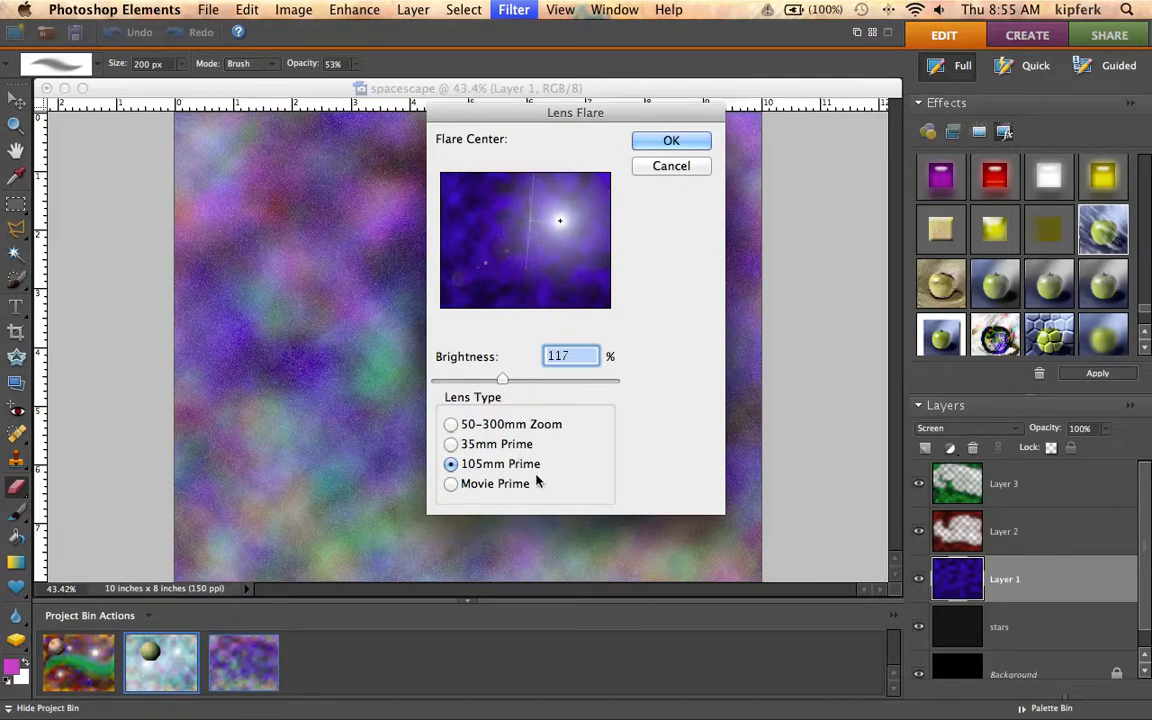
click(450, 485)
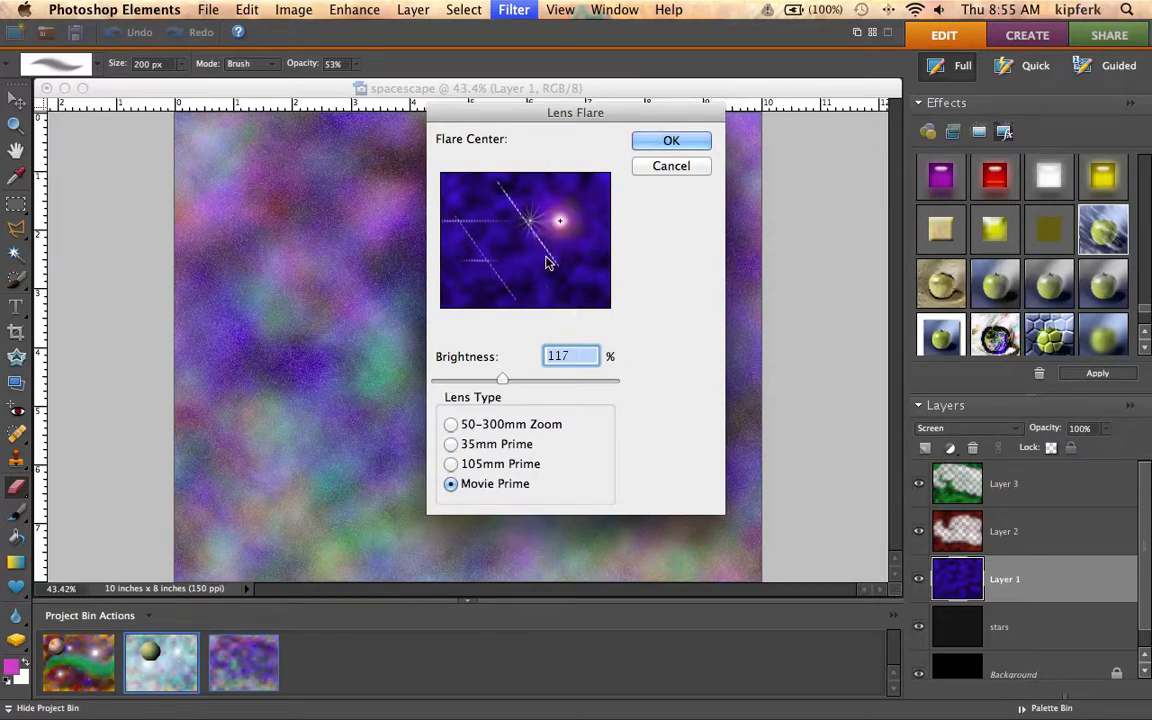
Choose the 105mm Prime lens type, set the flare's brightness to 60%, and apply it to Layer 1
click(451, 465)
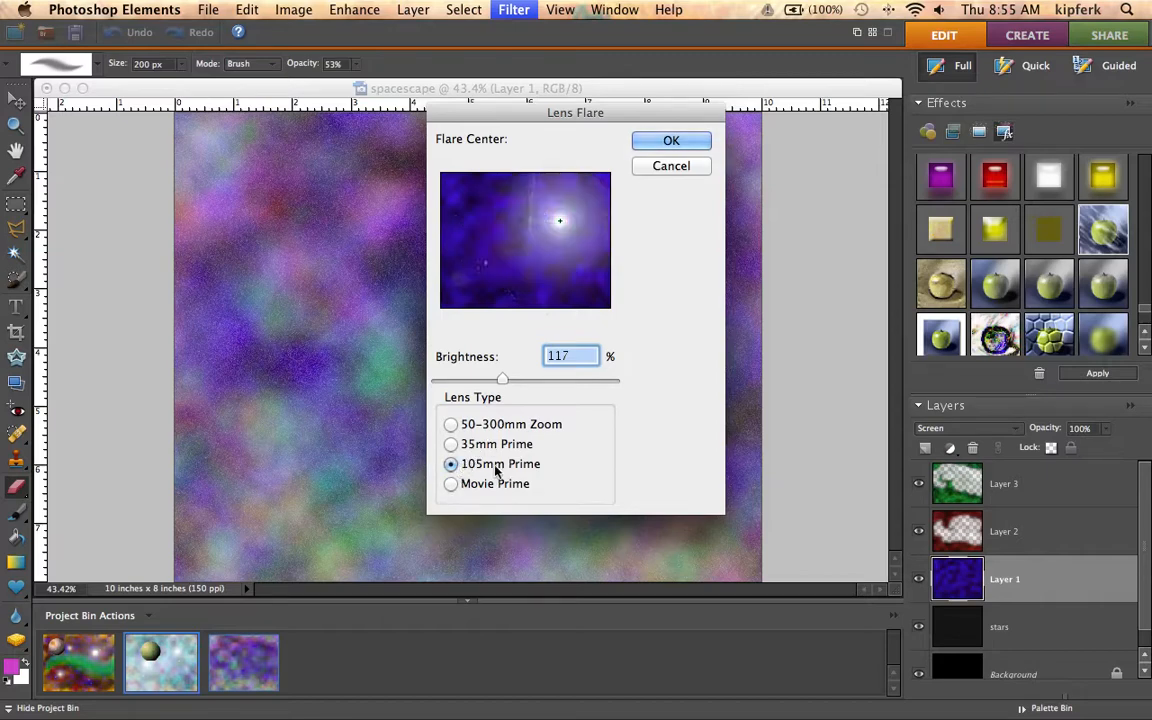
drag(502, 380, 472, 386)
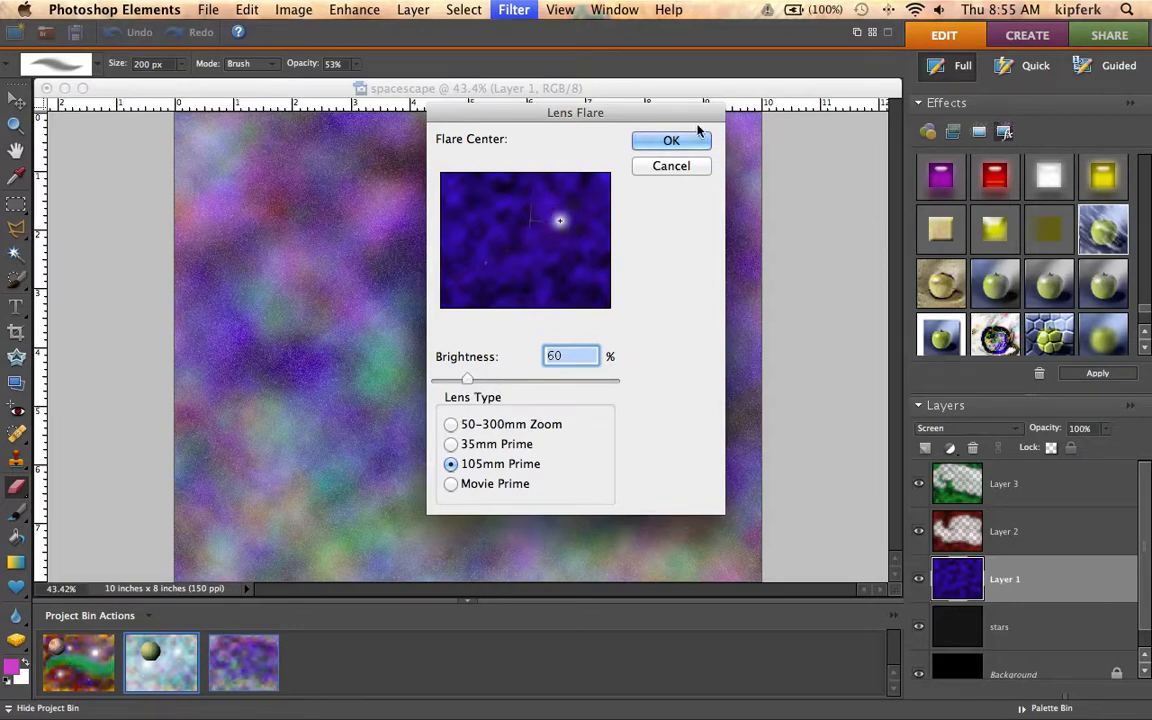
click(670, 141)
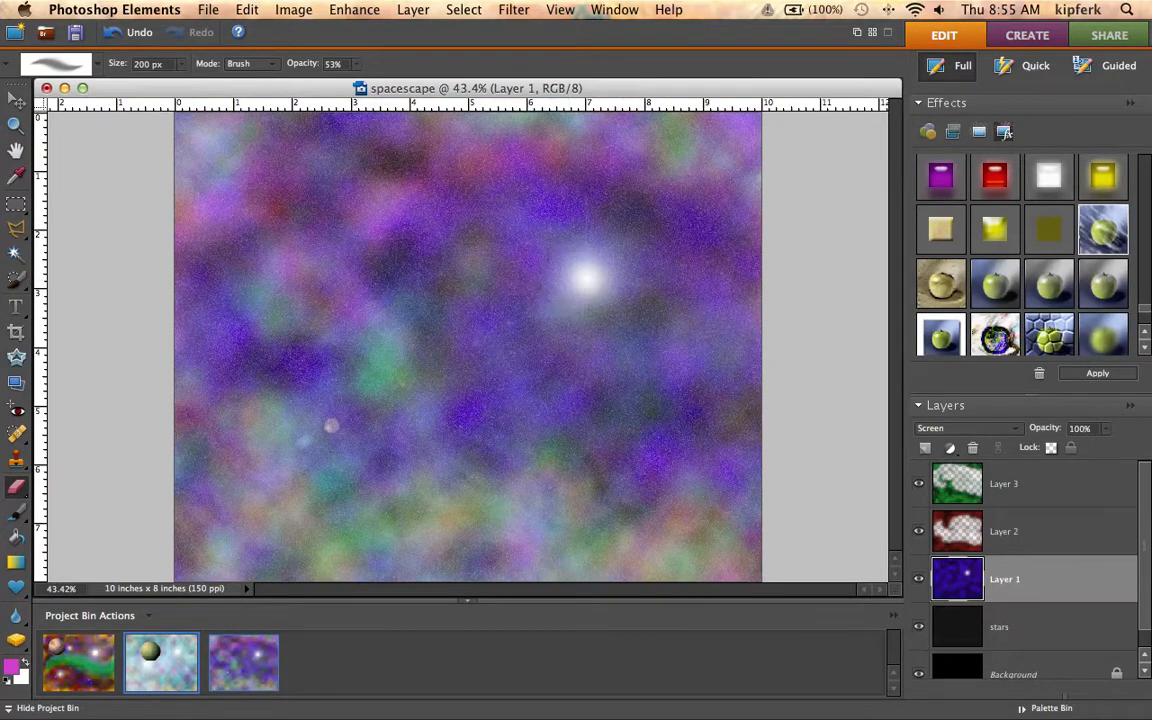
Add a second 105mm Prime lens flare to Layer 1, centered at the lower left, with 85% brightness
click(463, 9)
mouse_move(516, 9)
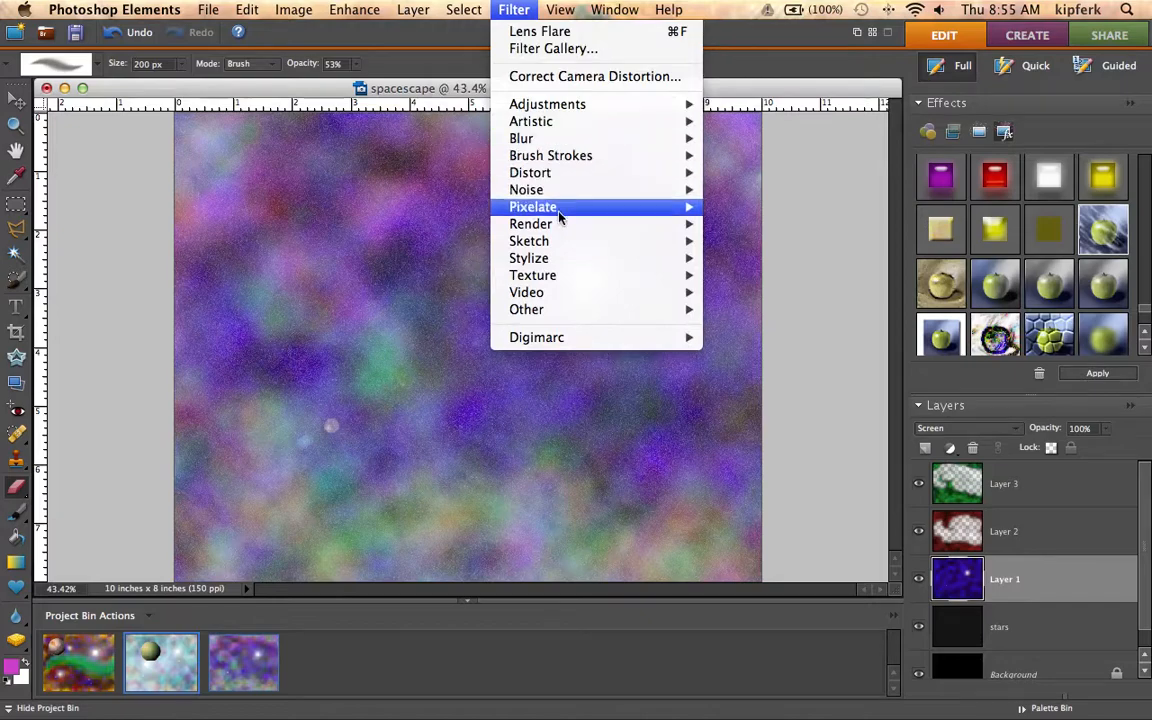
mouse_move(573, 224)
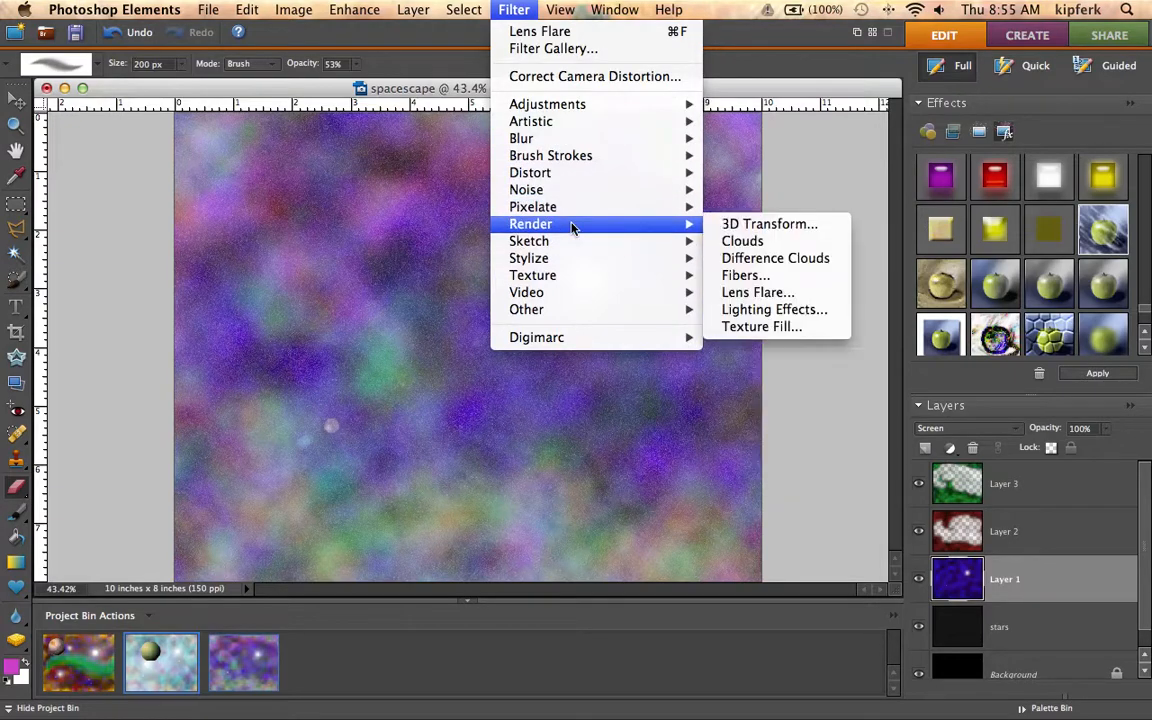
click(757, 292)
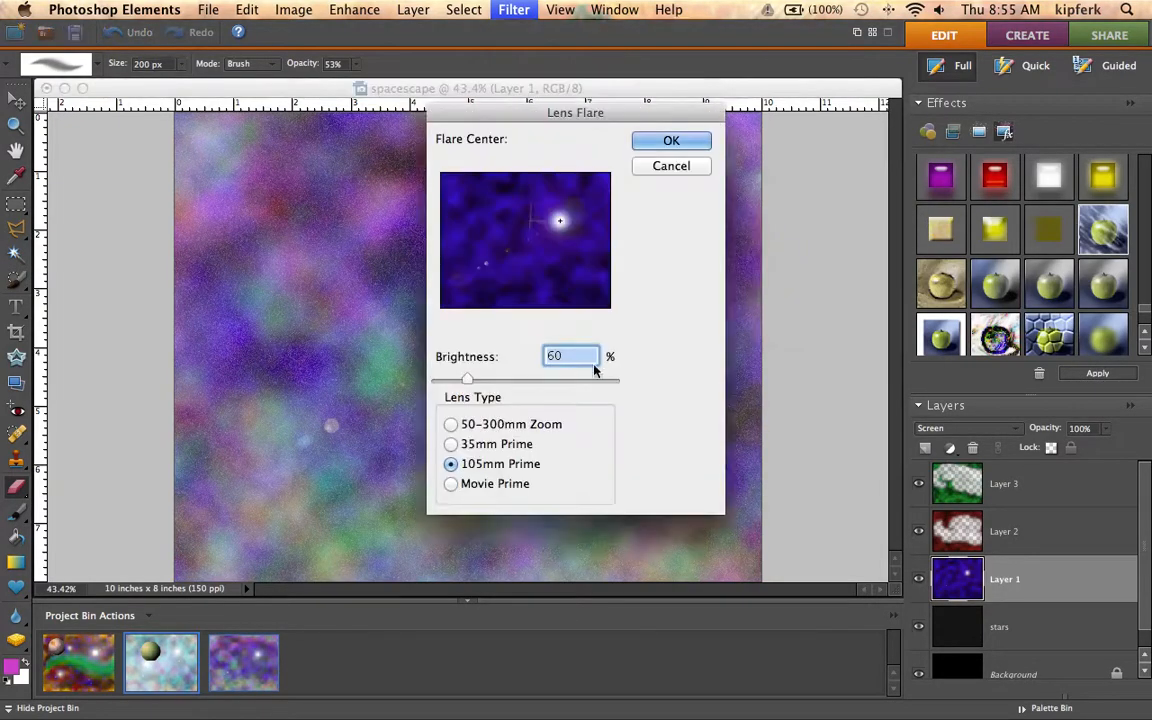
click(522, 244)
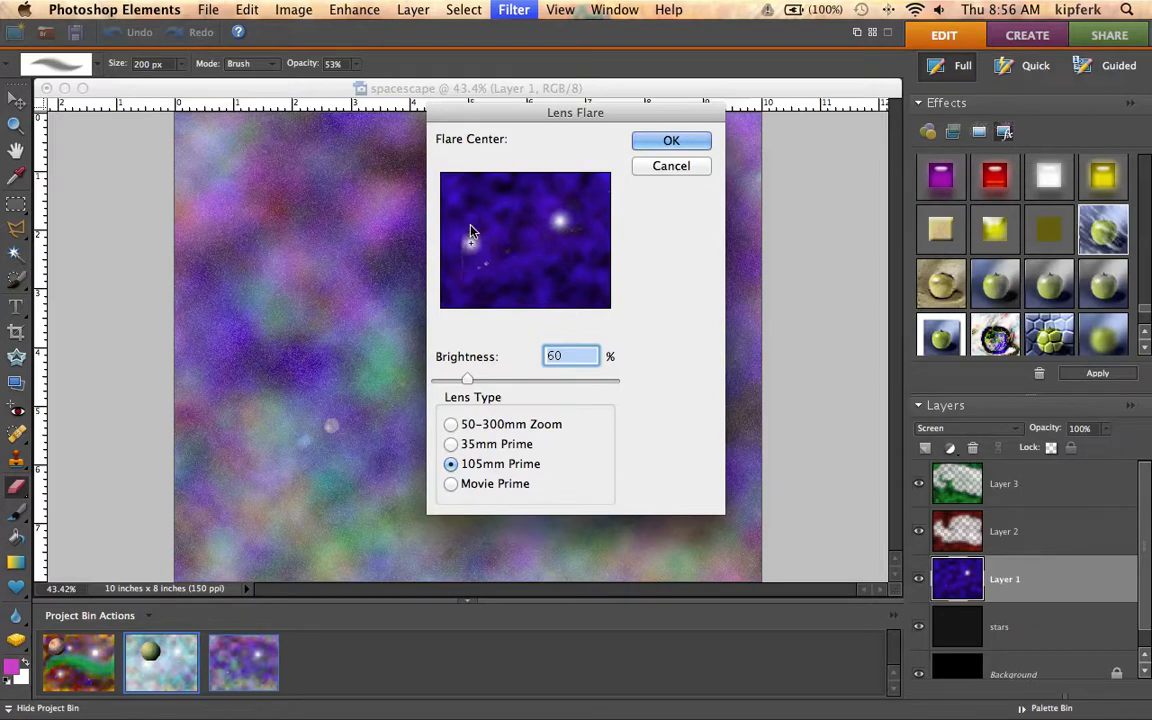
drag(487, 220, 479, 255)
drag(467, 383, 482, 383)
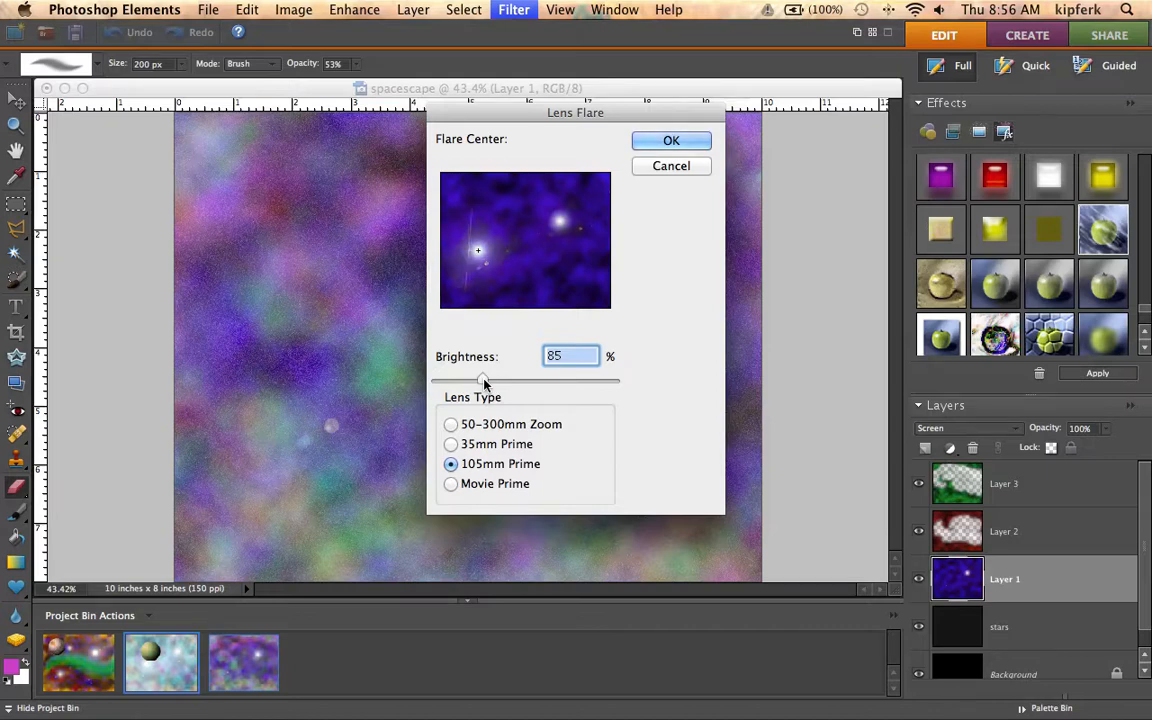
click(667, 142)
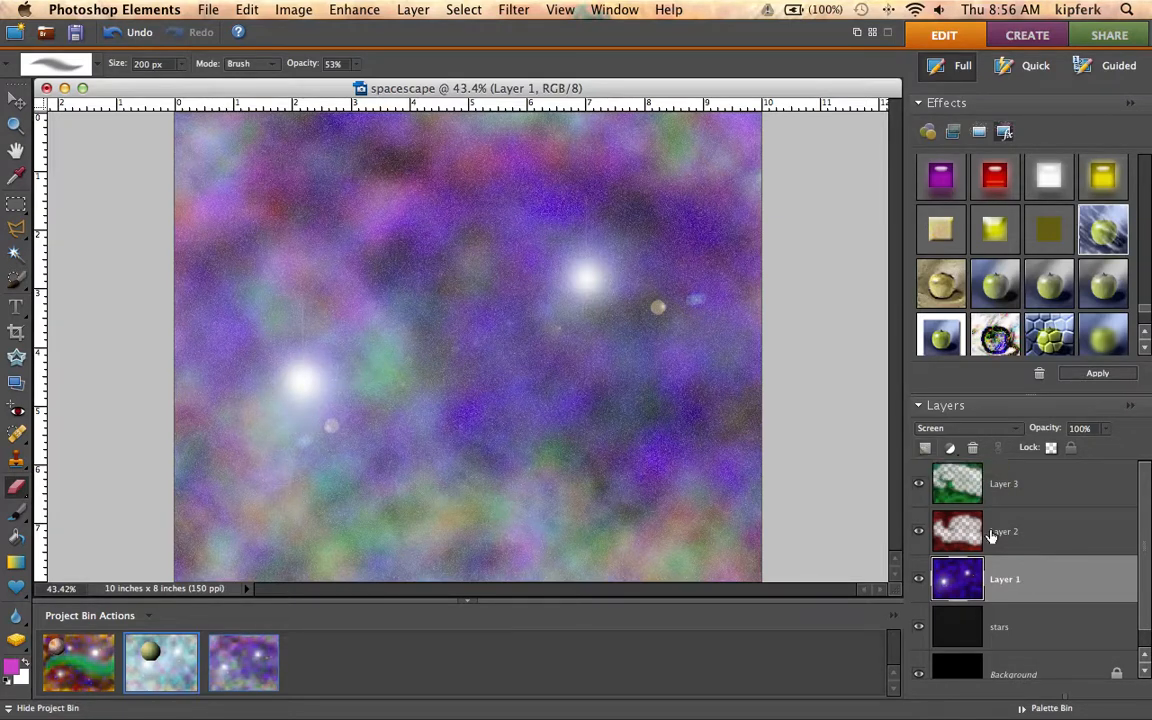
Add a new layer above Layer 3 and make one circular selection in the upper left using a hard round 371 px Selection Brush
click(1035, 490)
click(925, 452)
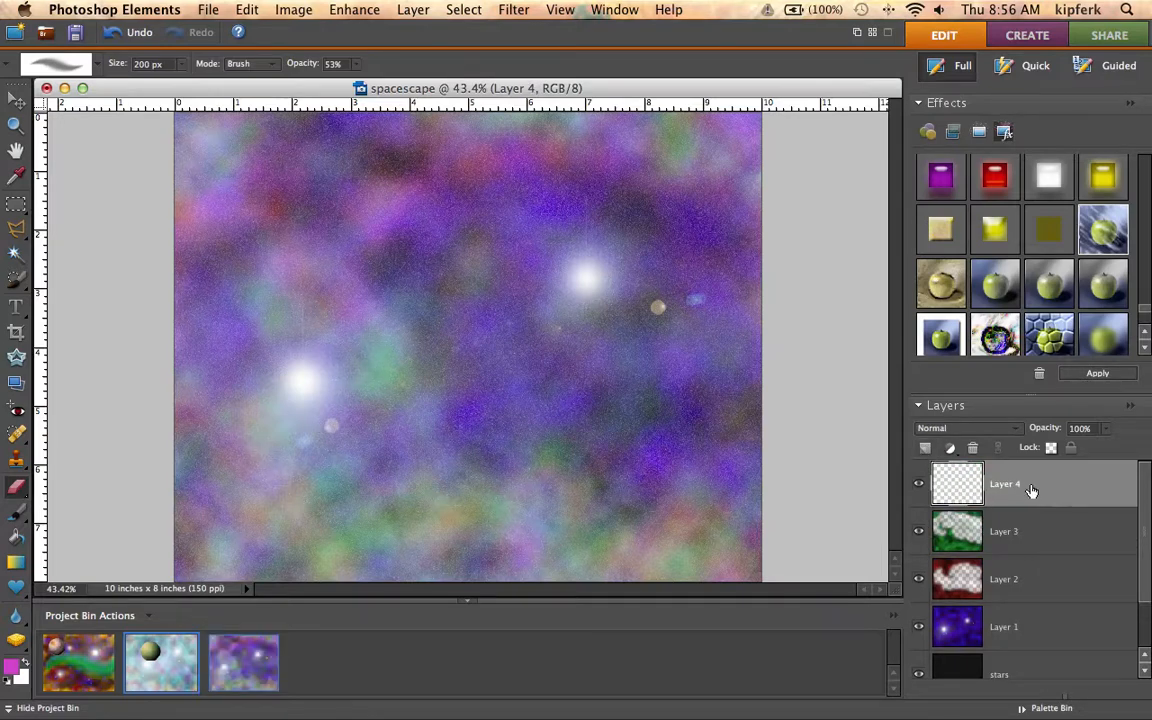
click(15, 282)
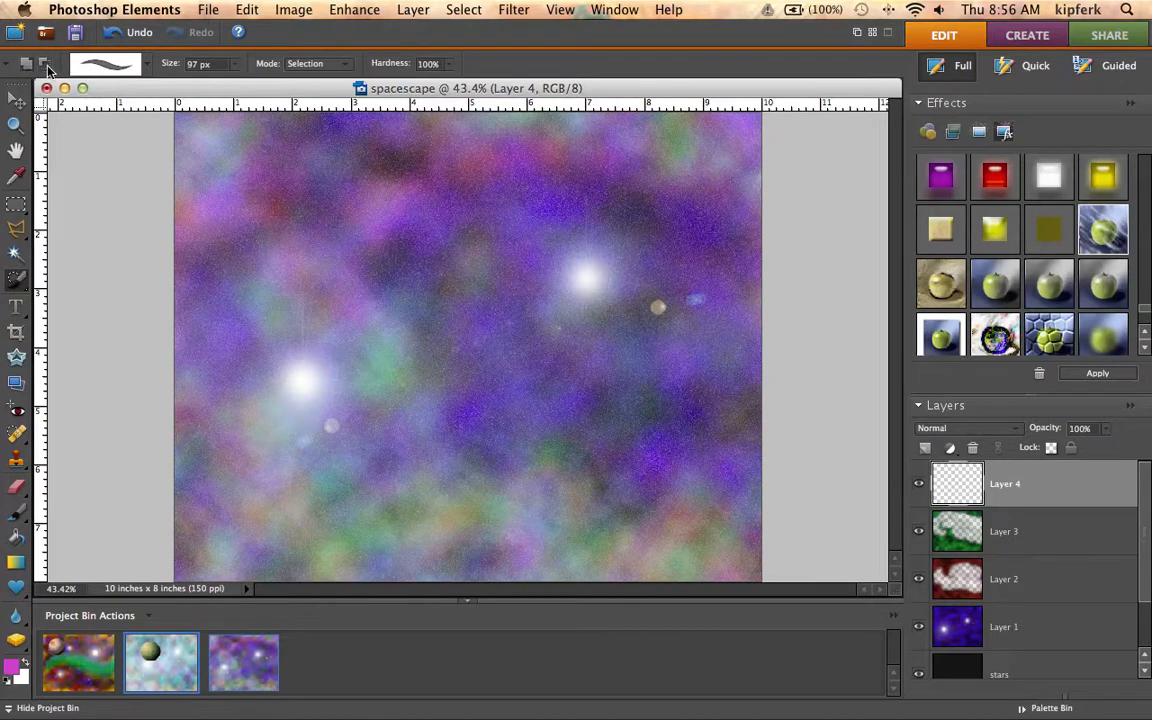
click(145, 64)
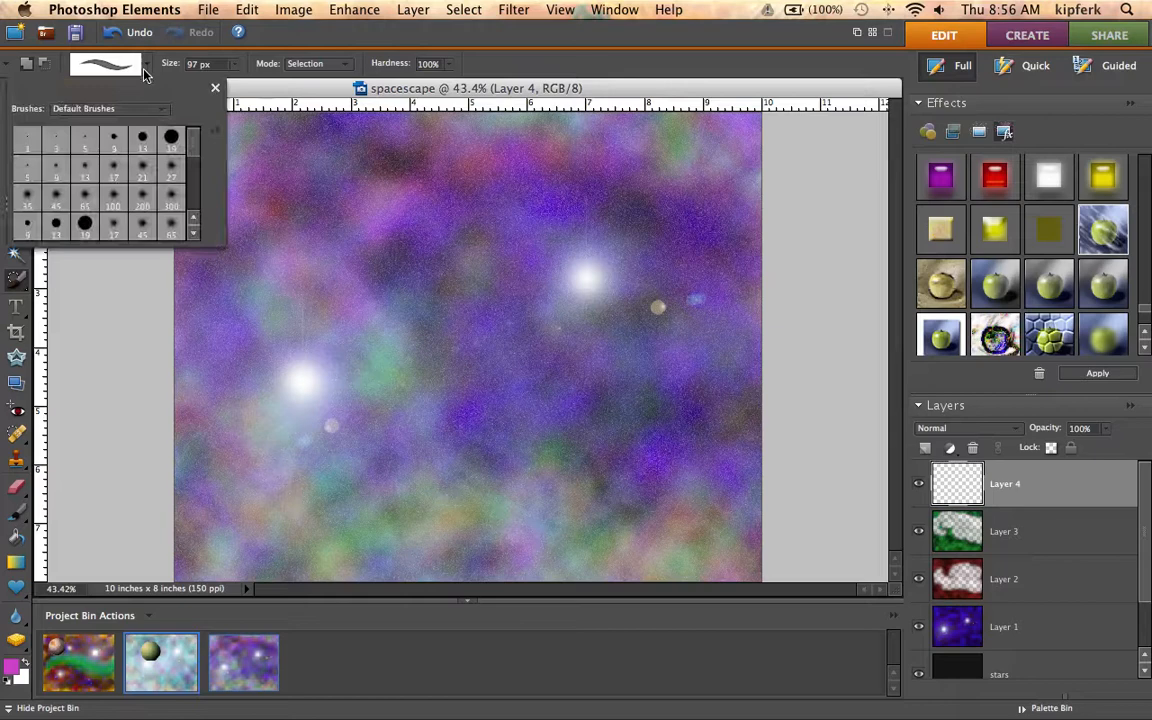
click(172, 141)
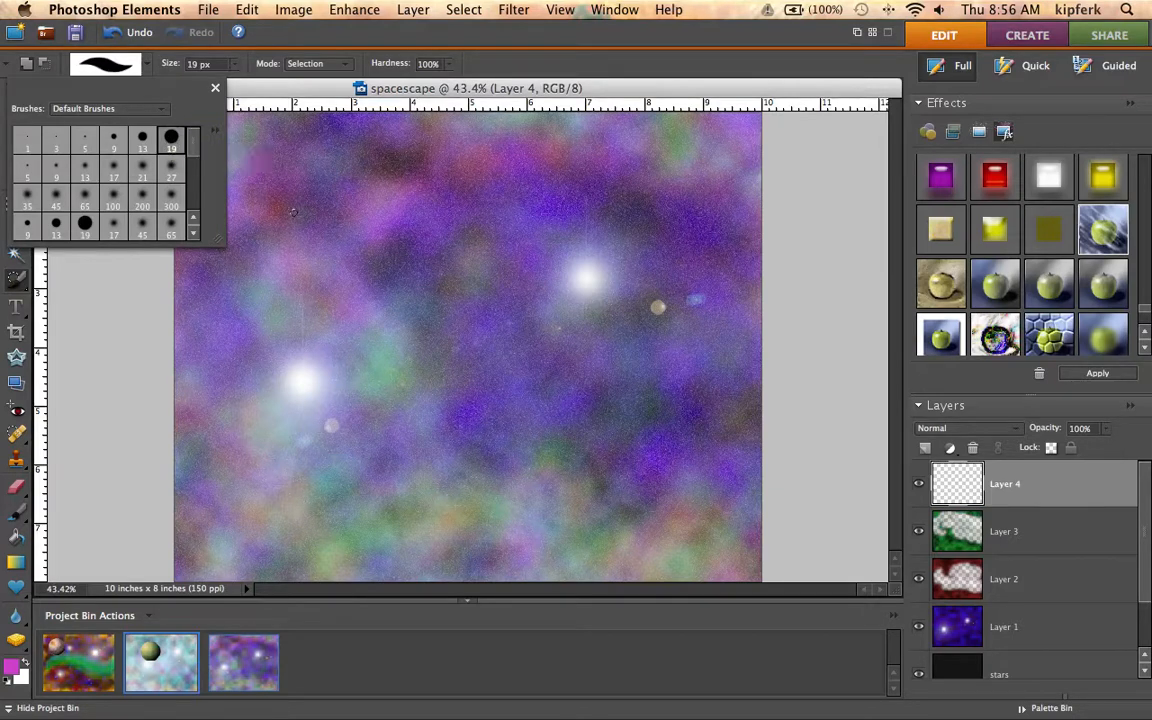
click(236, 66)
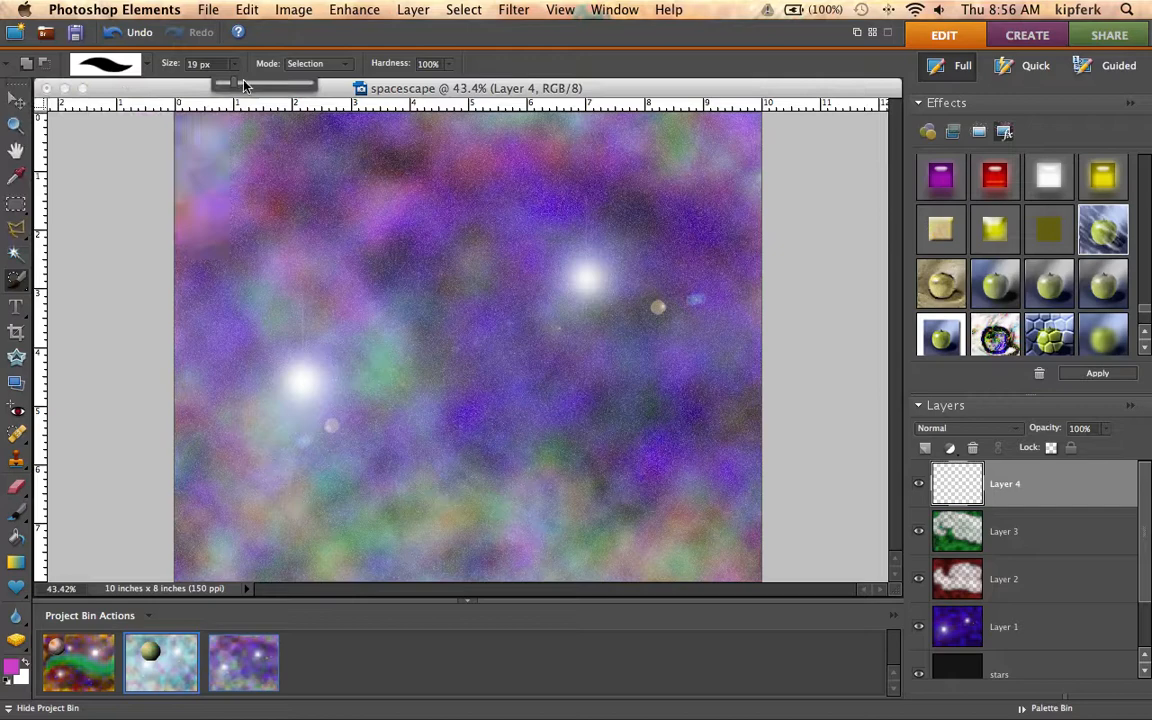
drag(233, 84, 258, 84)
drag(260, 84, 290, 84)
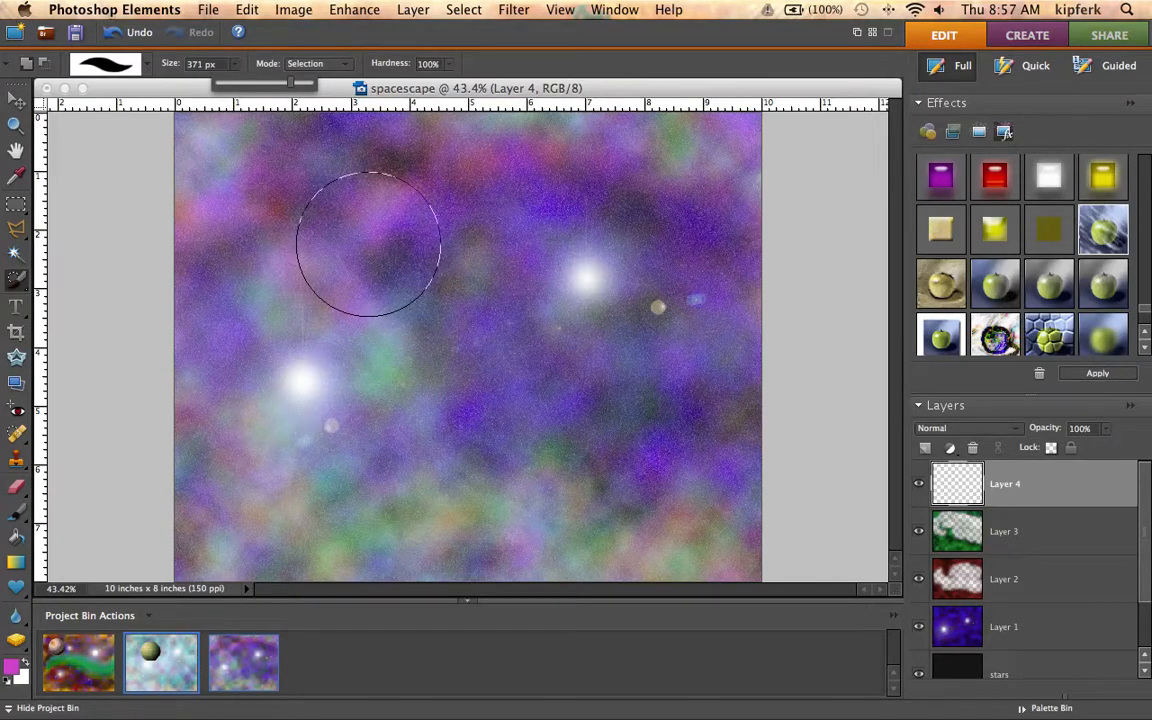
click(368, 243)
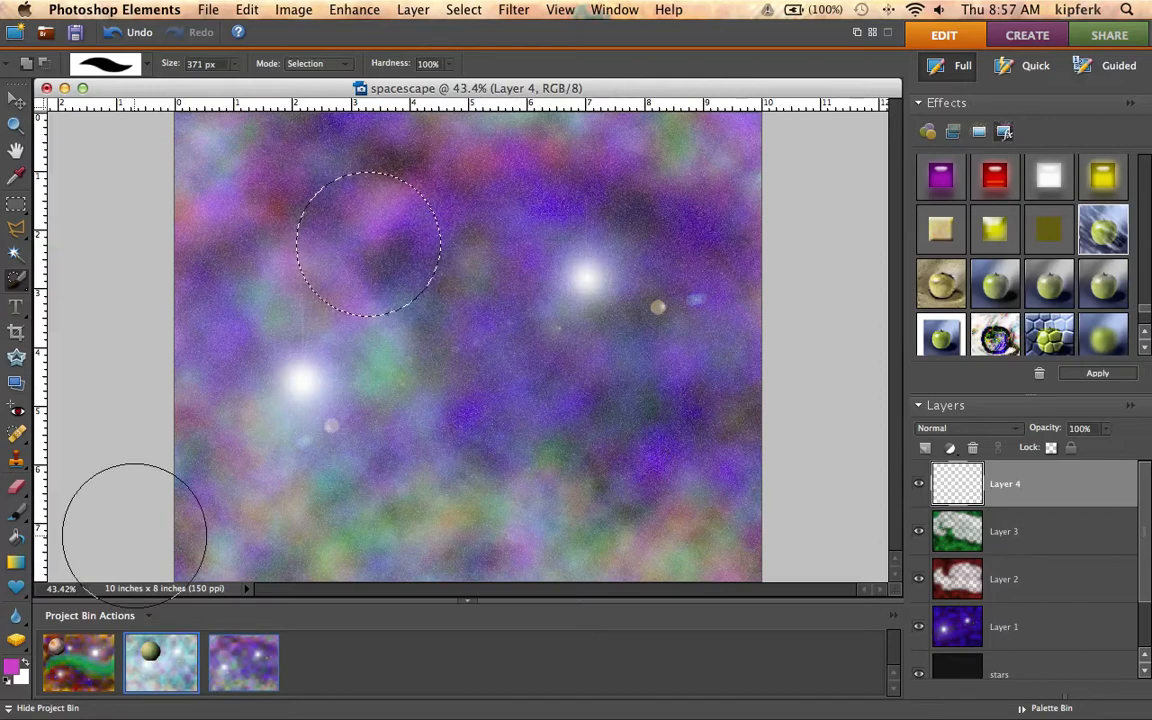
Edit the Gradient tool's custom gradient, setting its starting color stop to dark gold 9c7c1c
click(16, 562)
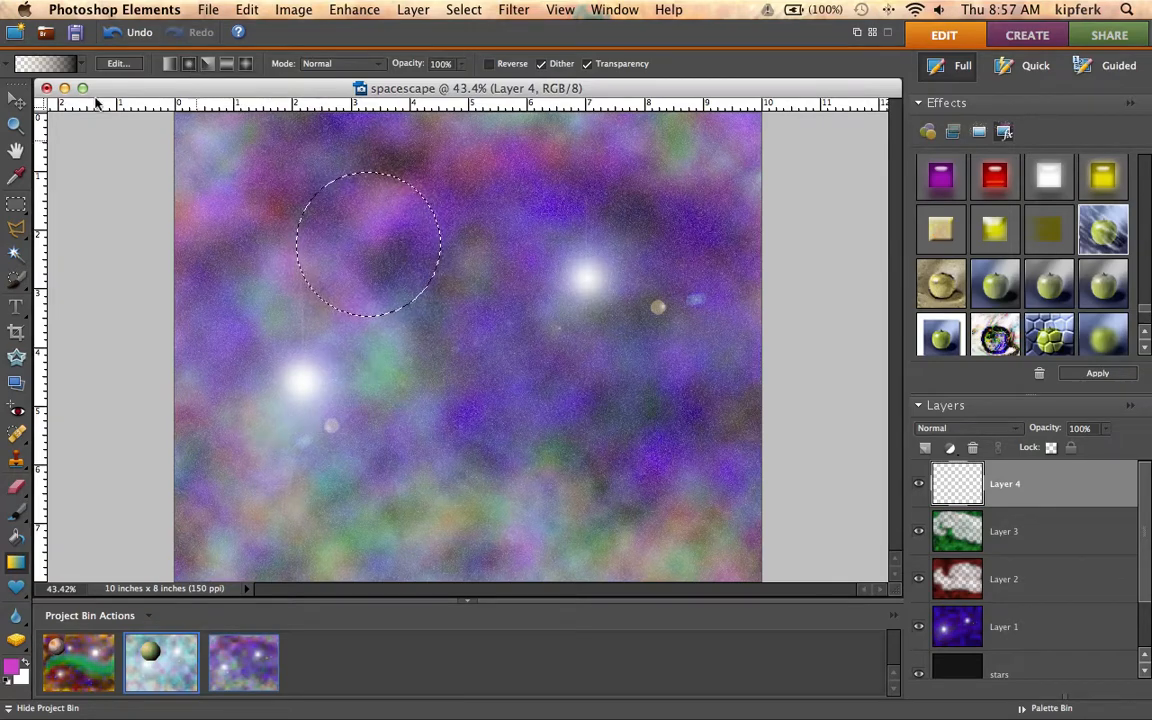
click(53, 67)
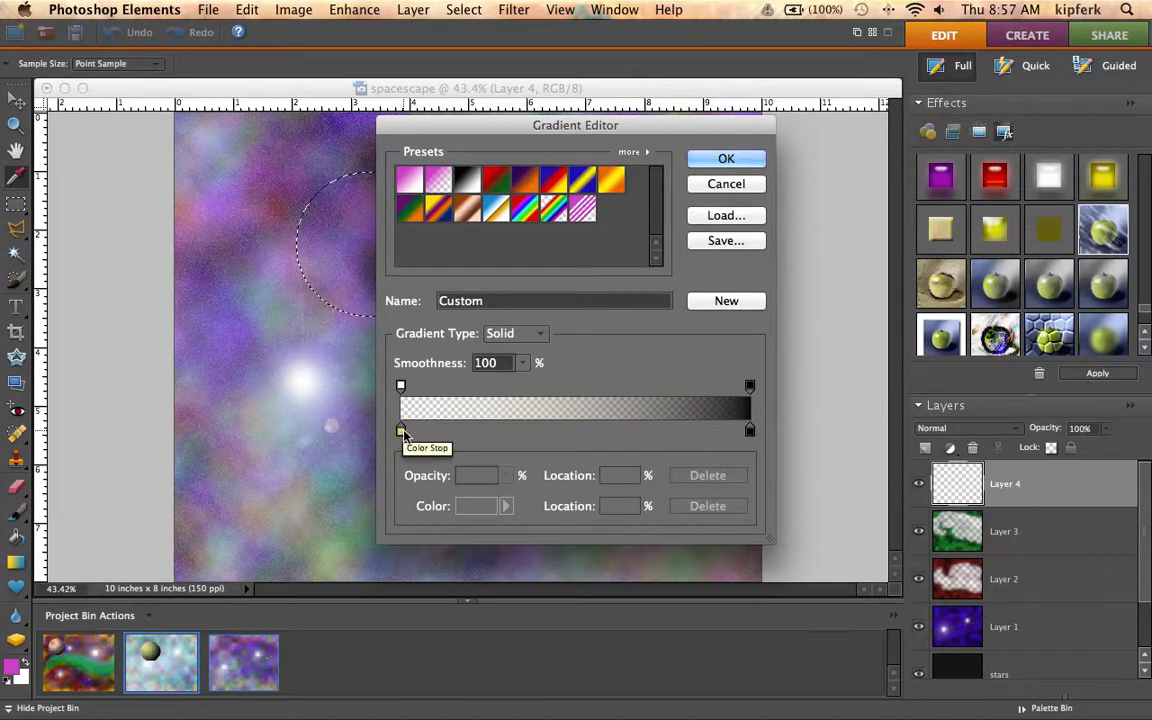
click(400, 432)
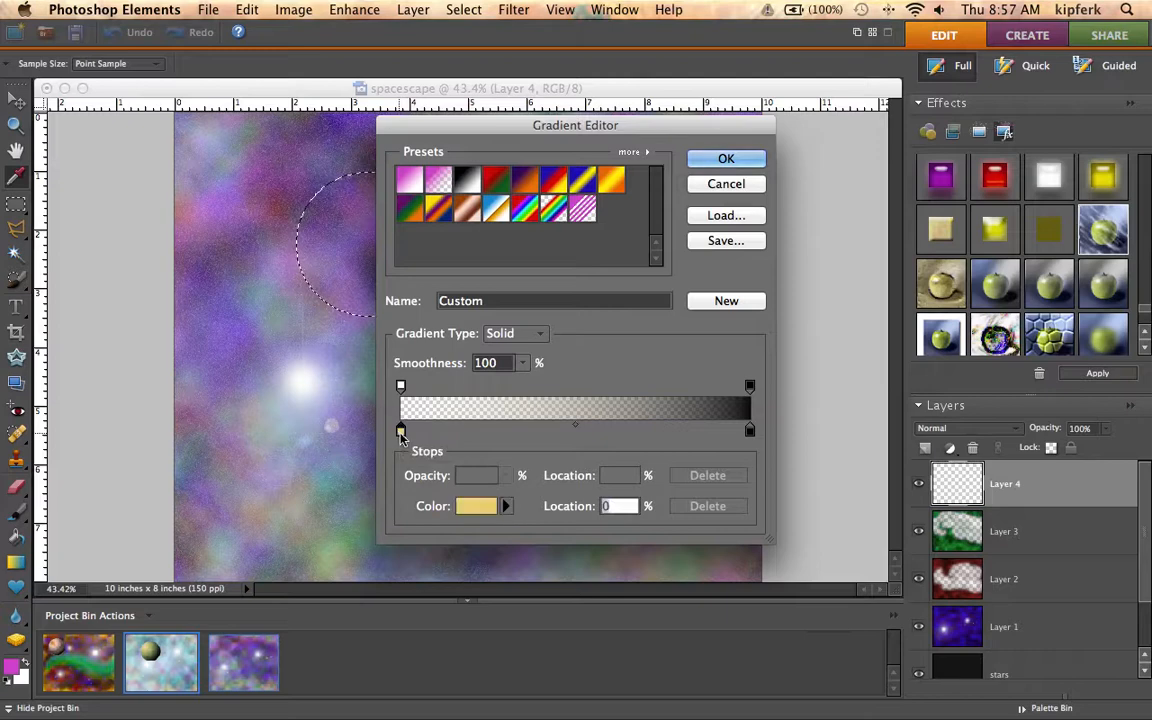
click(476, 508)
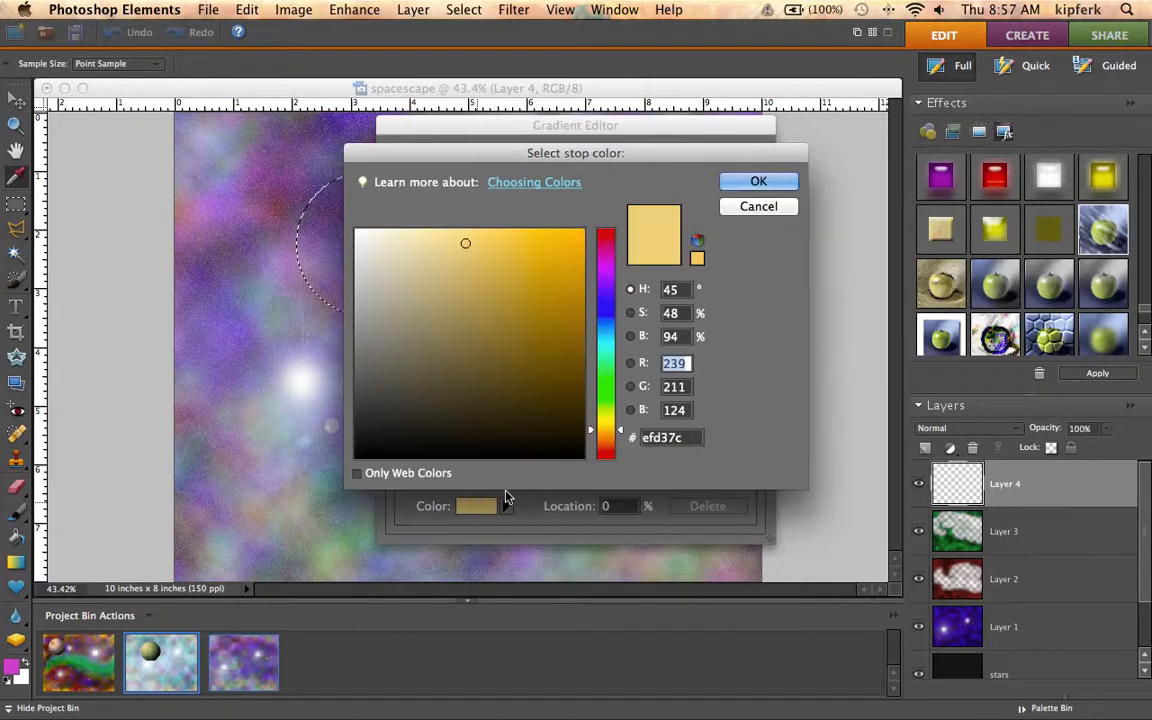
click(543, 318)
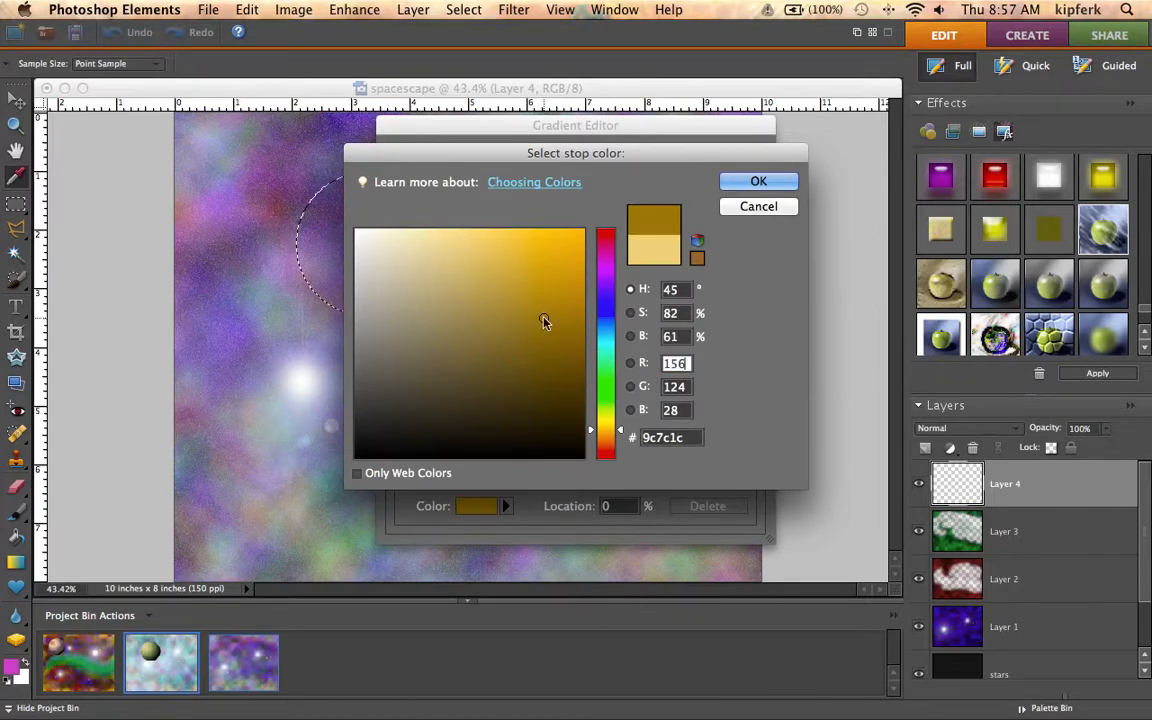
click(758, 183)
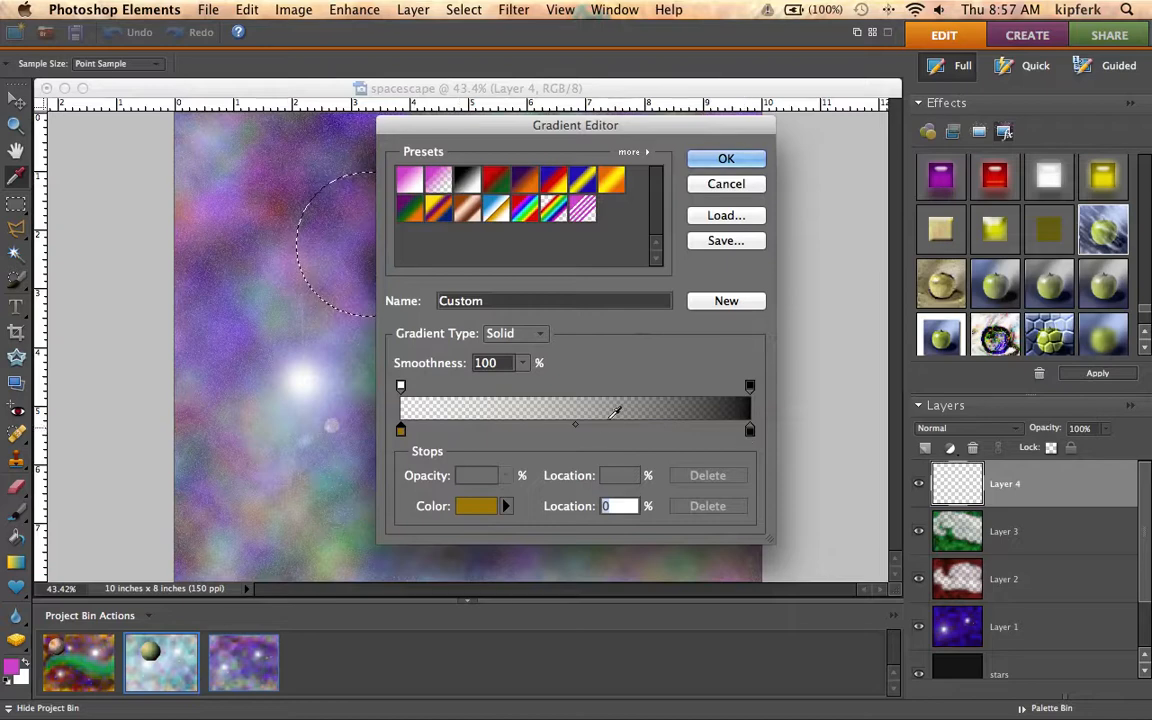
Set the custom gradient's starting opacity stop to 100%
click(401, 387)
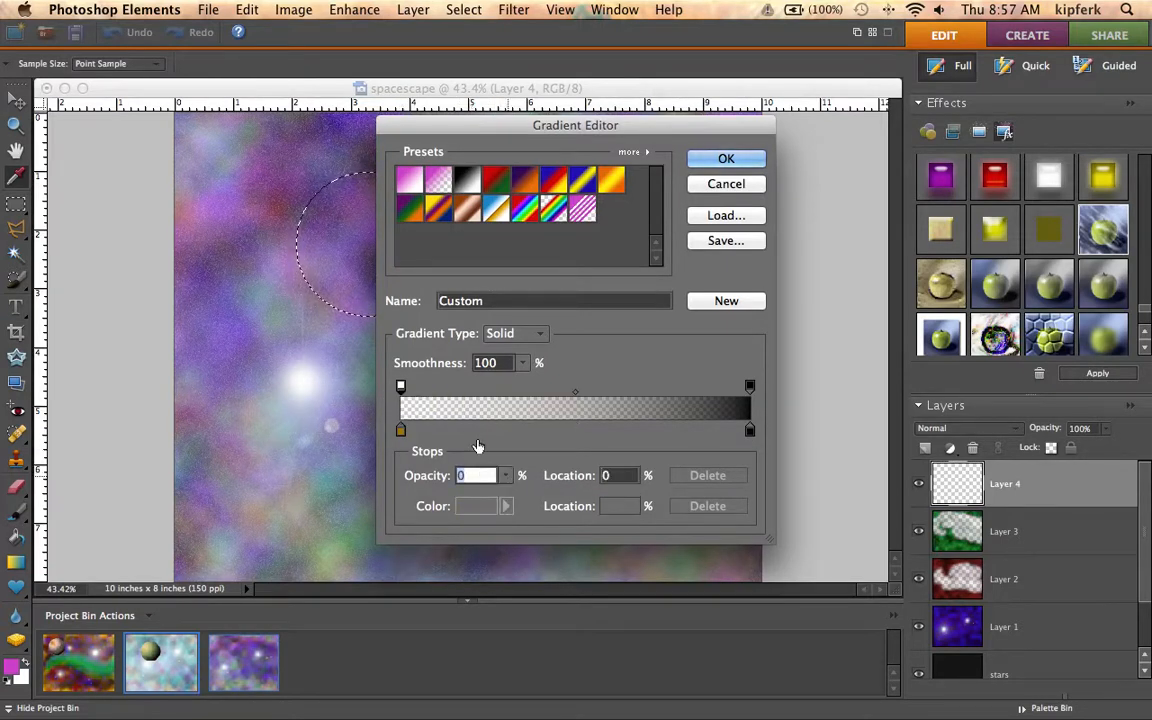
click(506, 475)
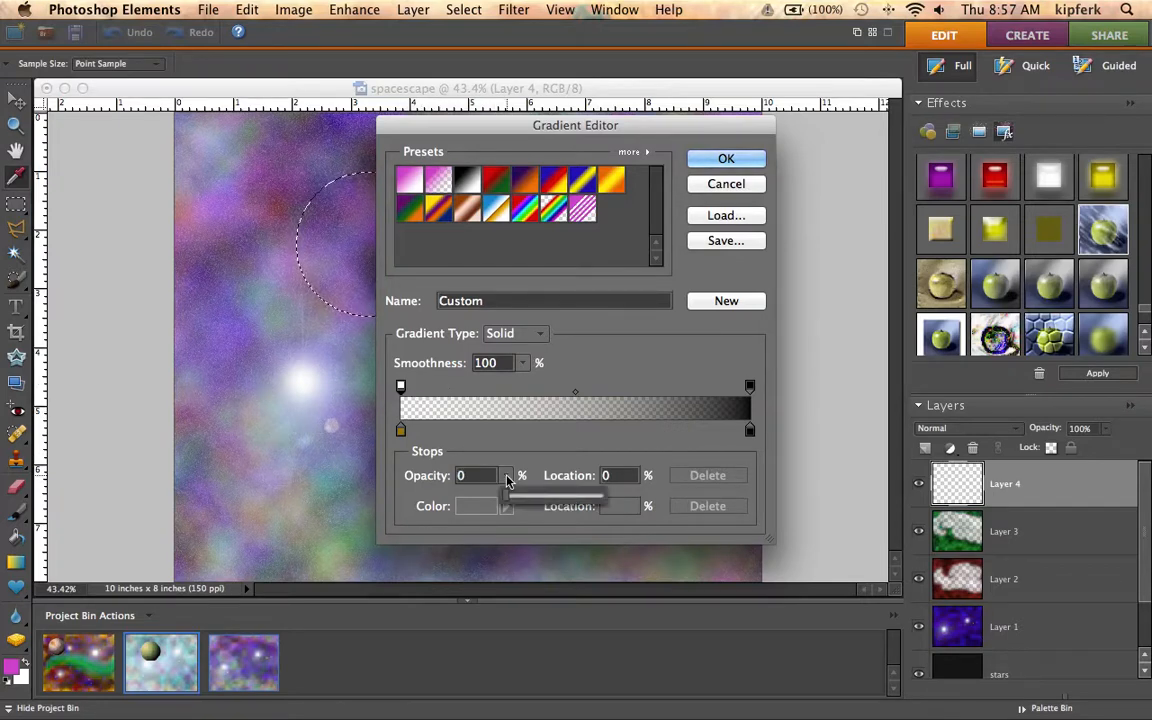
drag(507, 496, 650, 497)
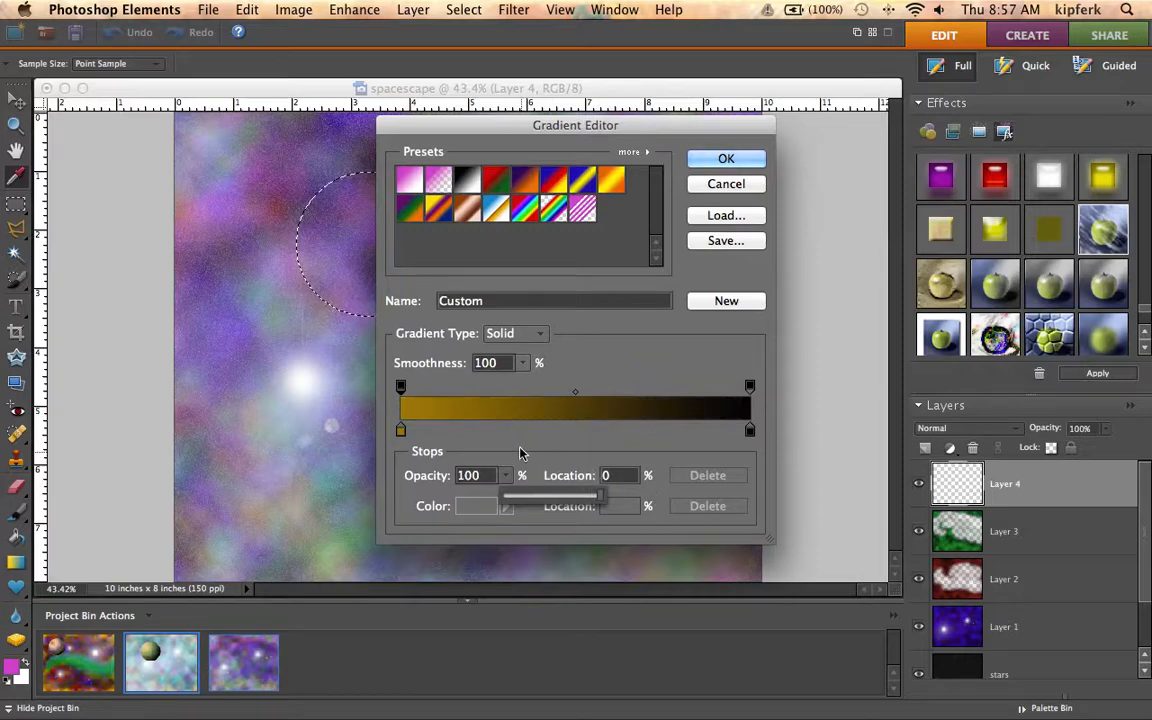
Change the gradient's ending color stop to dark green and fill the circular selection radially from its upper-left edge to its lower right
click(750, 431)
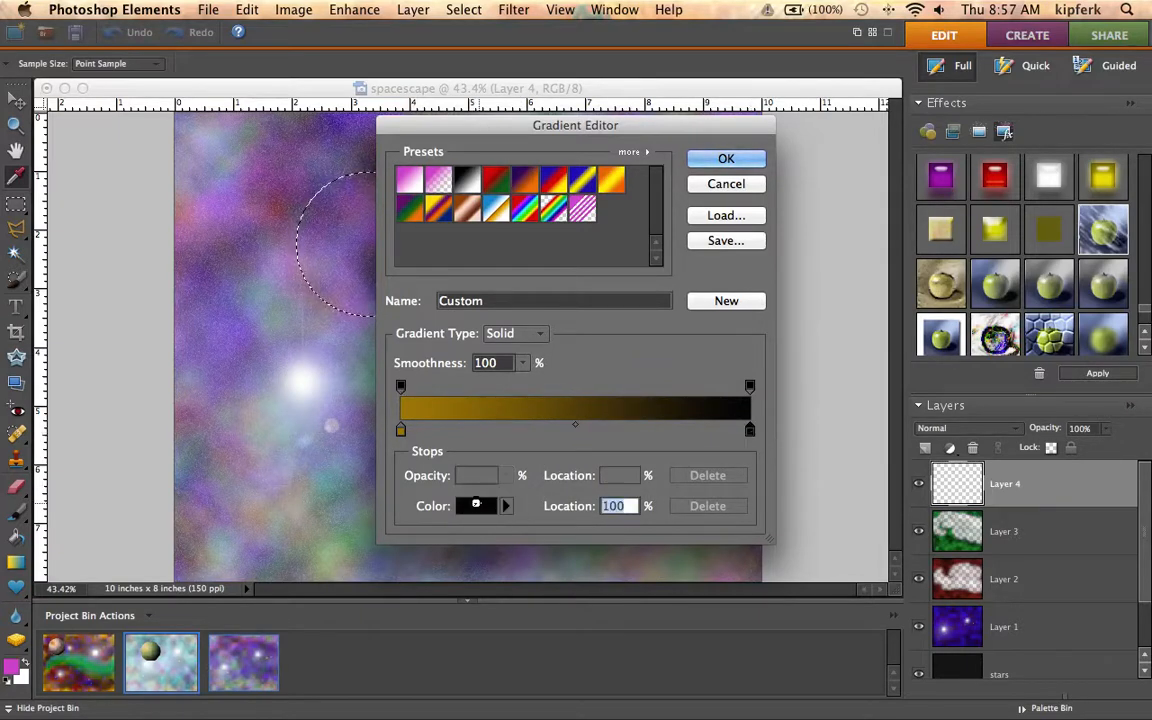
click(475, 508)
click(556, 389)
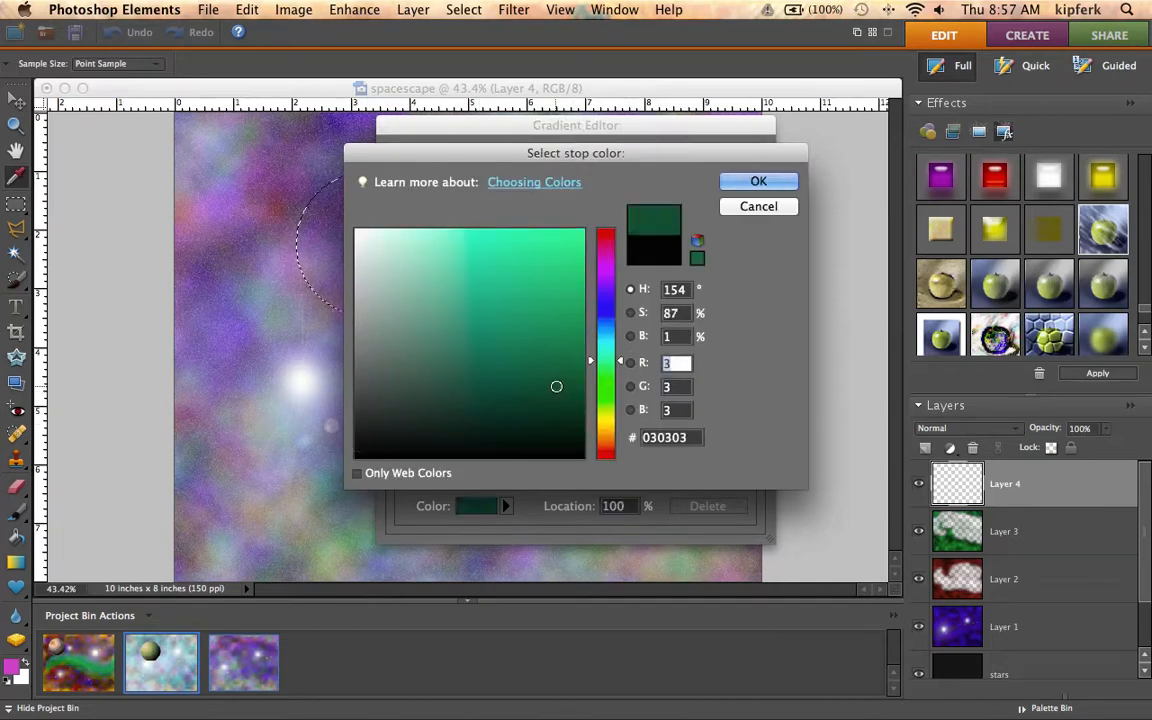
click(756, 185)
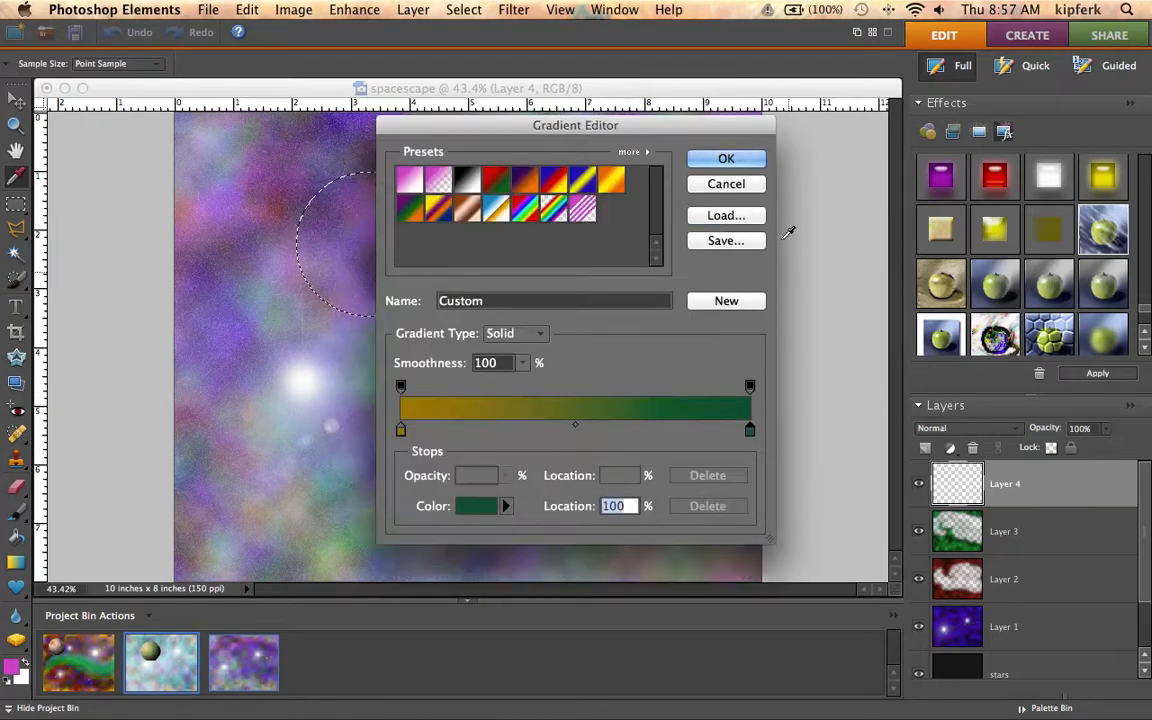
click(730, 160)
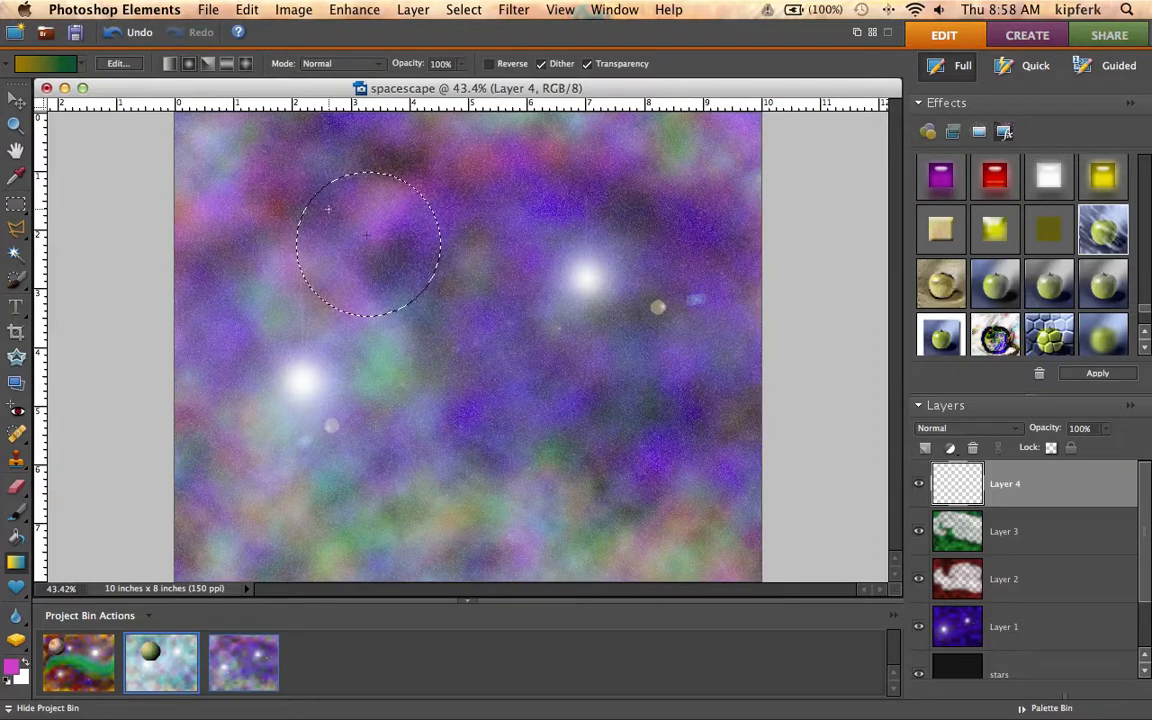
drag(315, 203, 415, 276)
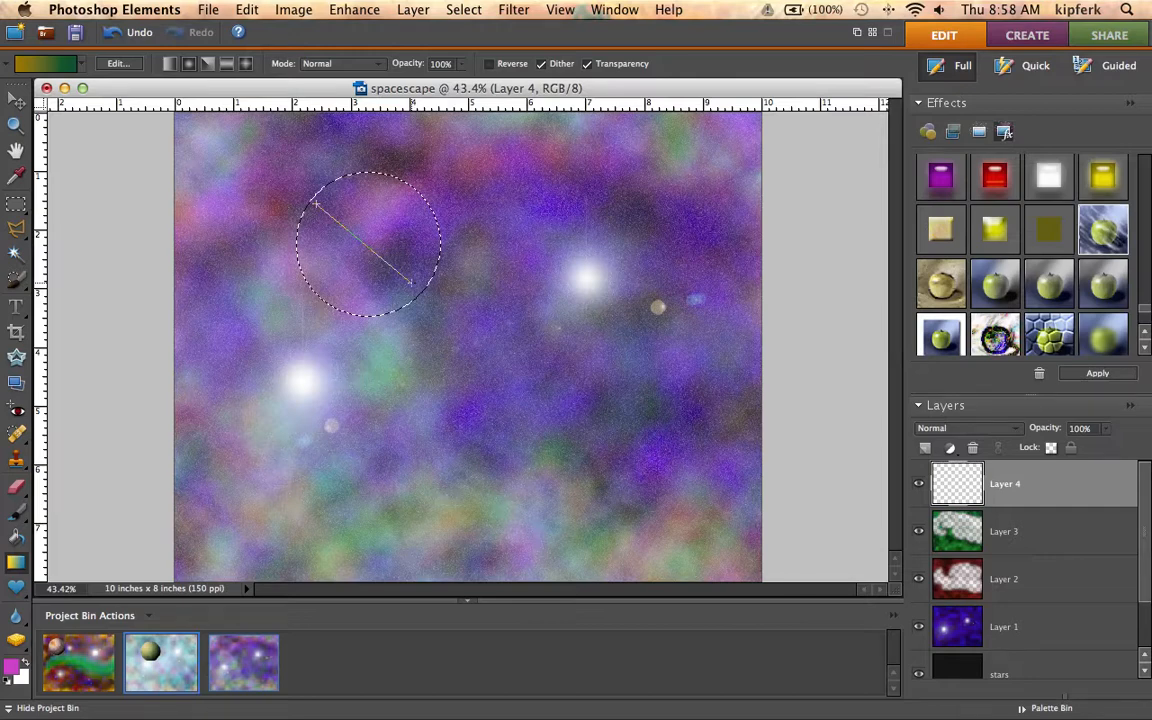
drag(408, 282, 410, 283)
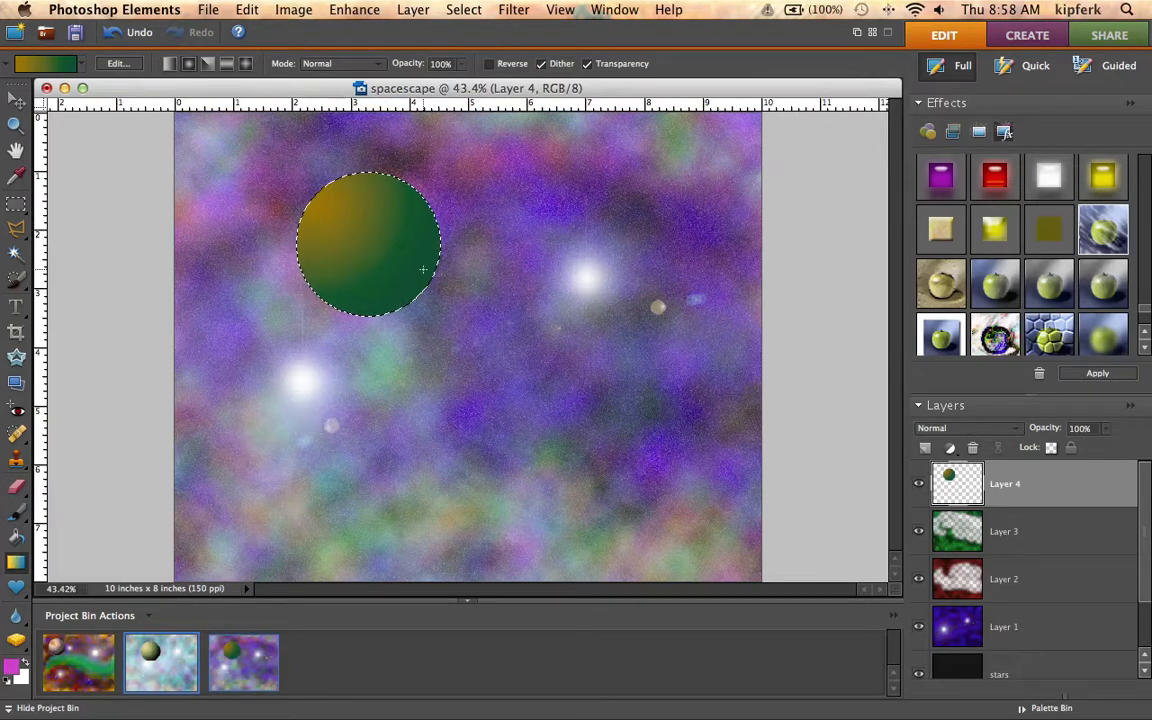
Add a new layer above Layer 4 and set the Selection Brush to the rough 63 px Wet Media brush, enlarged to 75 px
click(925, 449)
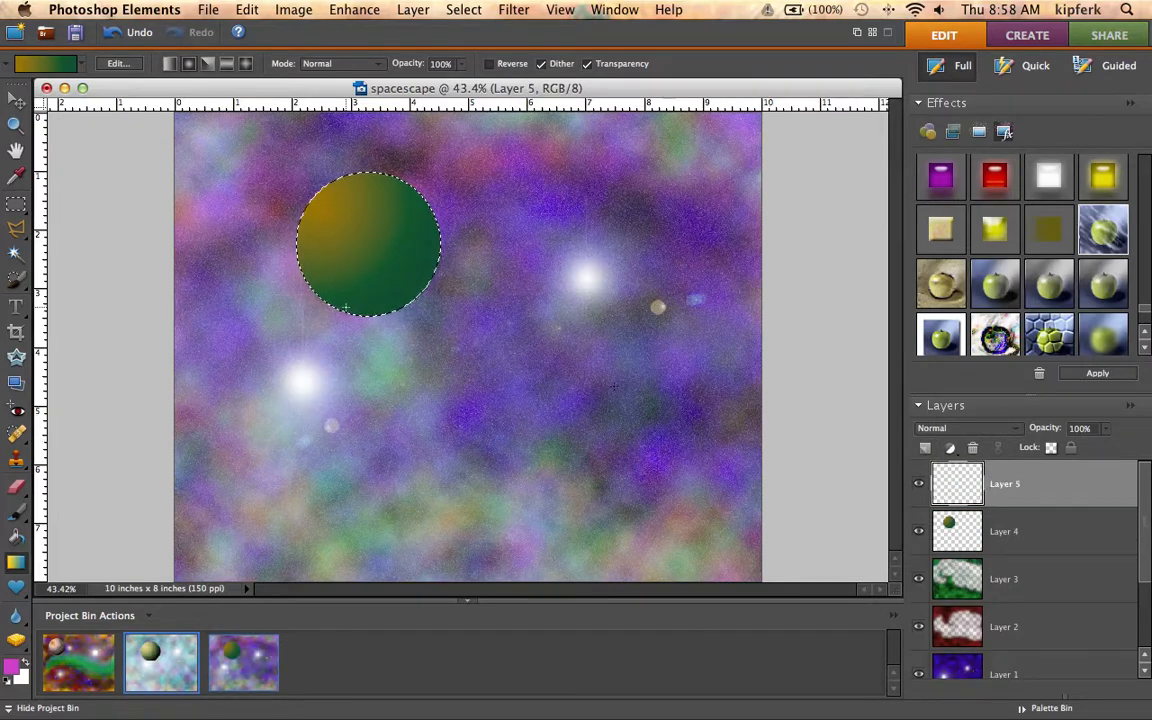
click(15, 284)
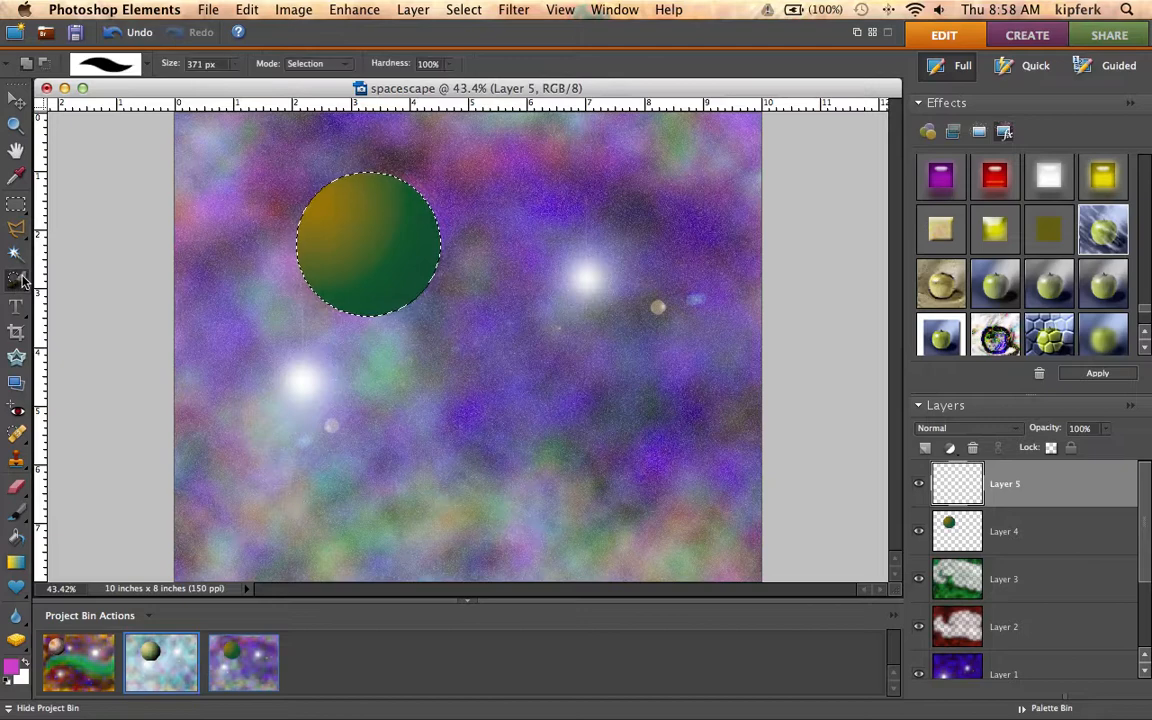
click(148, 66)
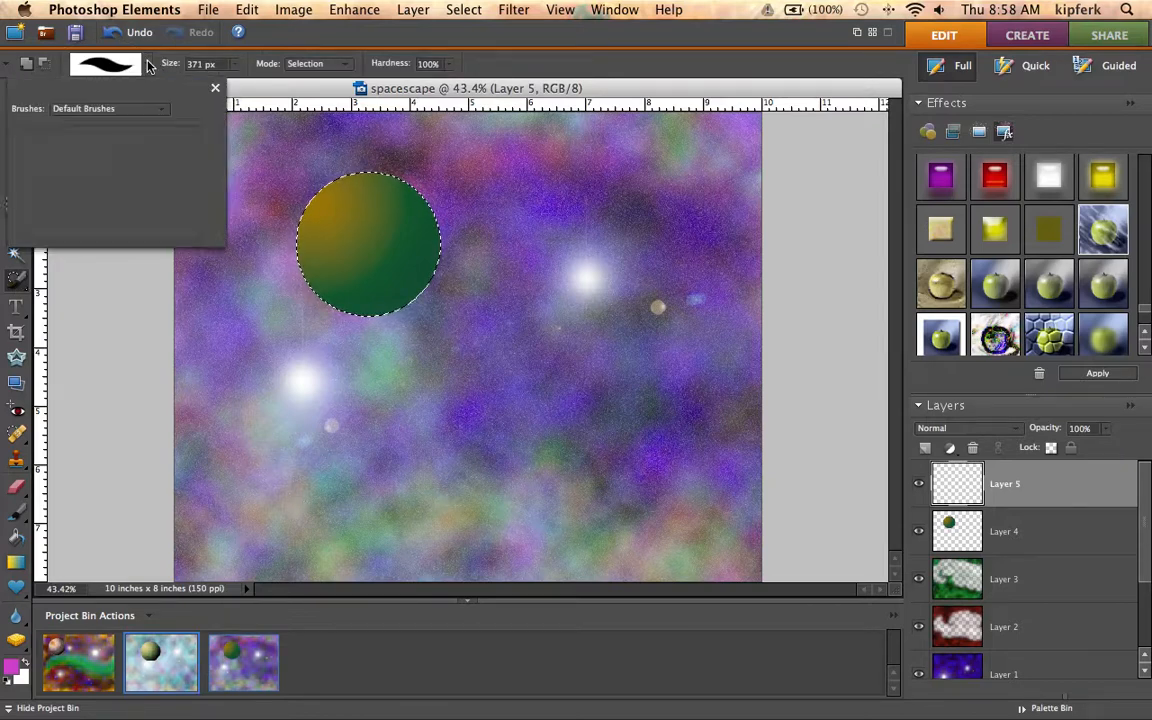
click(161, 108)
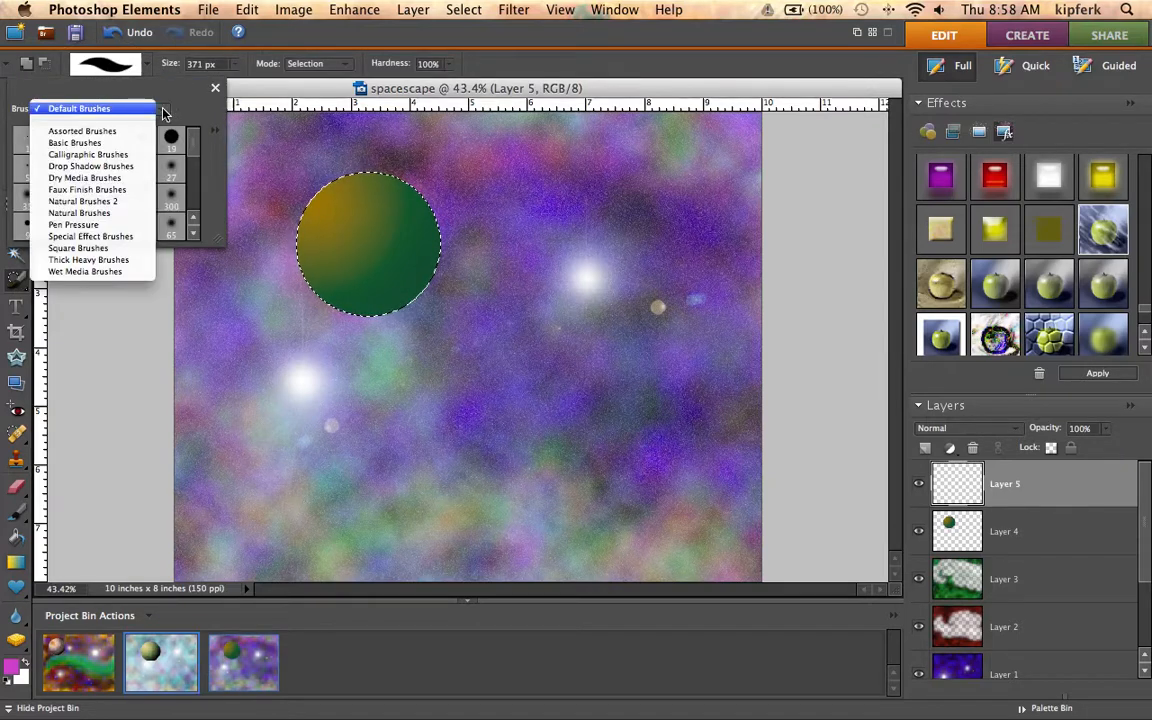
click(116, 272)
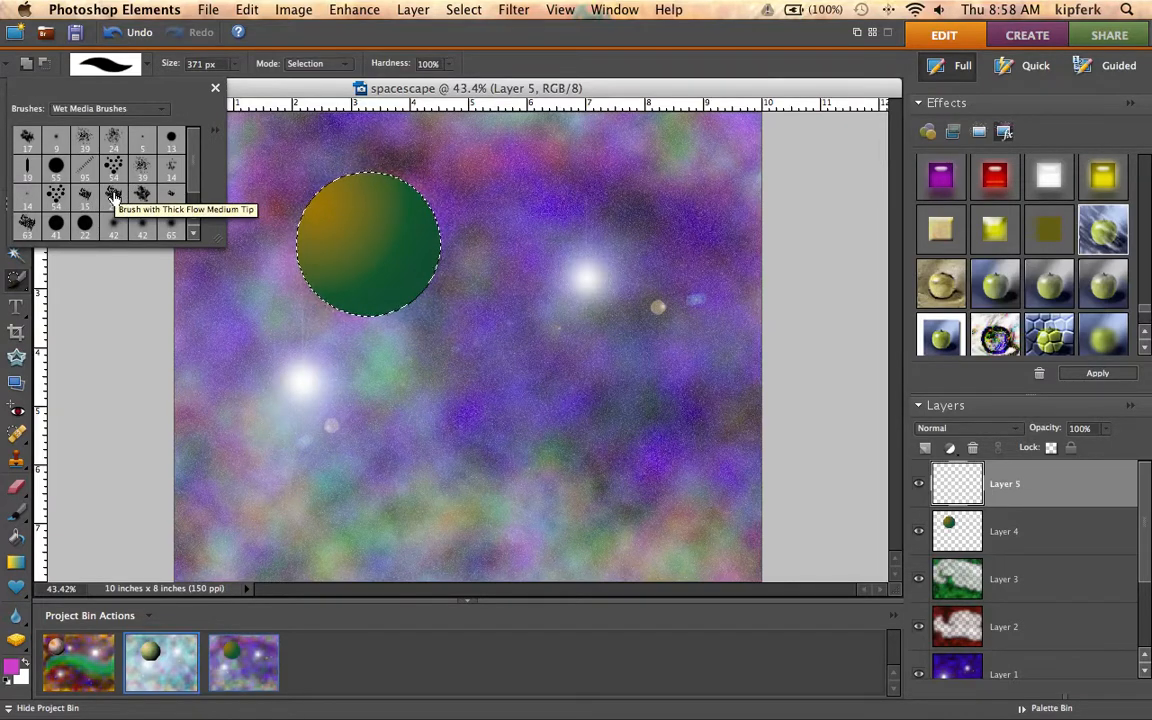
click(113, 195)
click(27, 222)
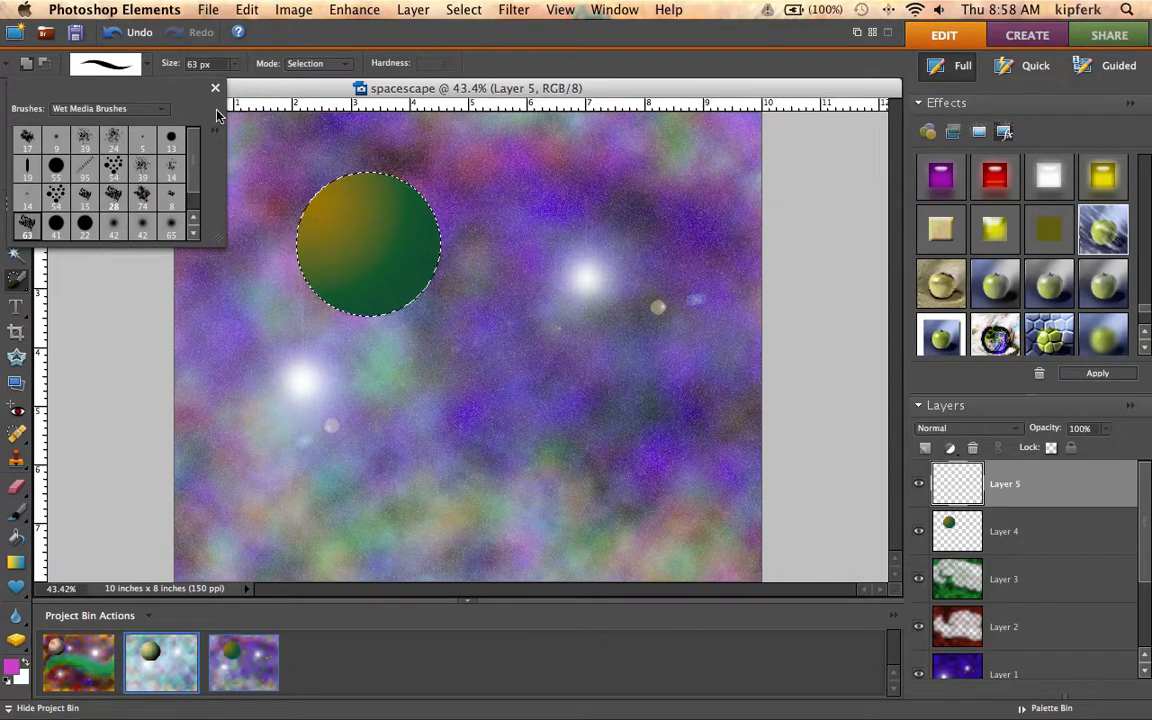
click(234, 64)
drag(236, 82, 241, 84)
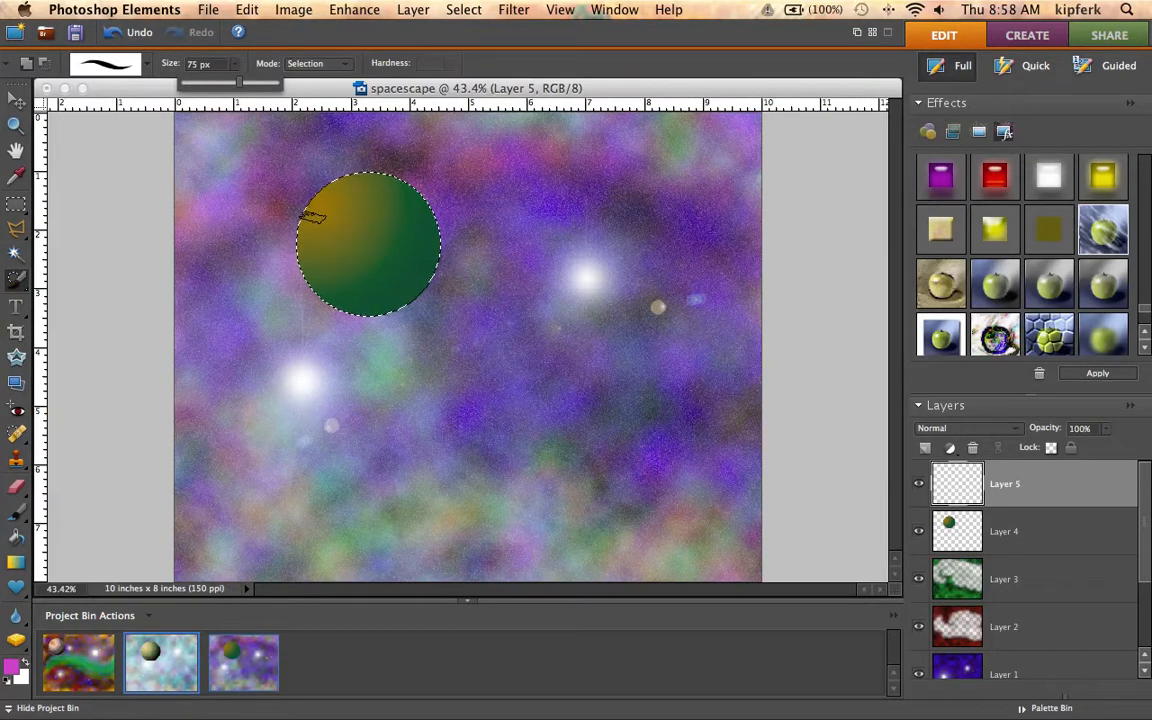
Subtract scattered rough brush marks from the circular selection, concentrating them along the planet's right and lower sides
click(42, 60)
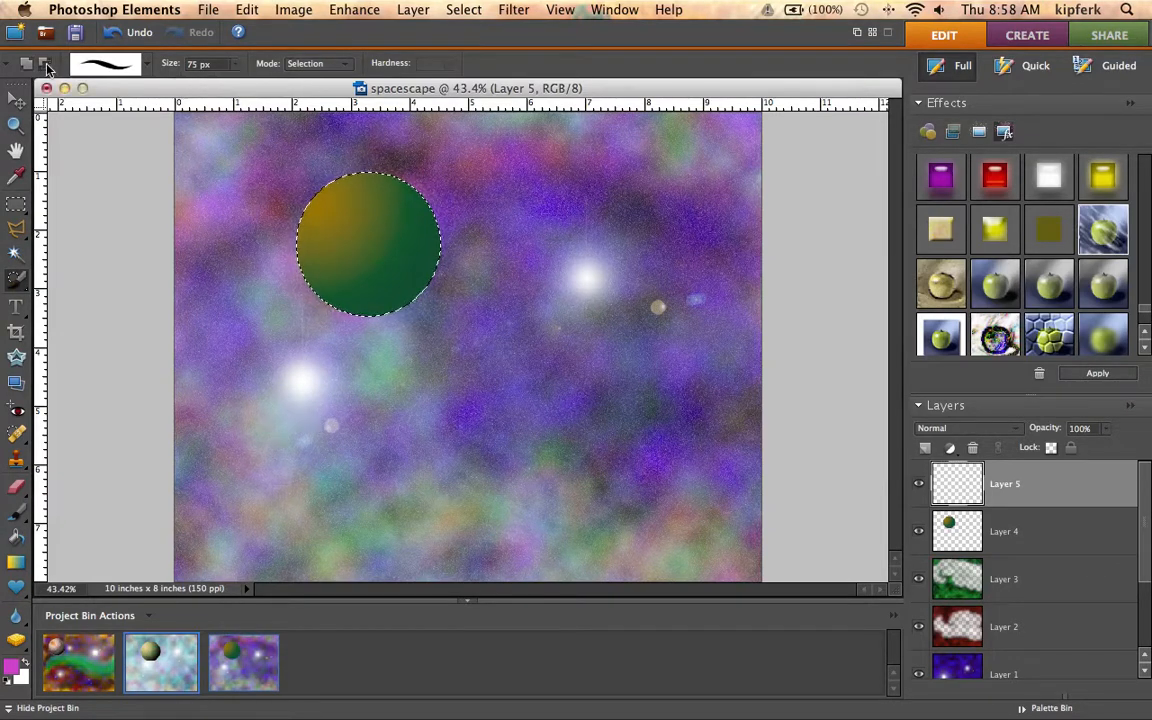
click(312, 219)
click(308, 256)
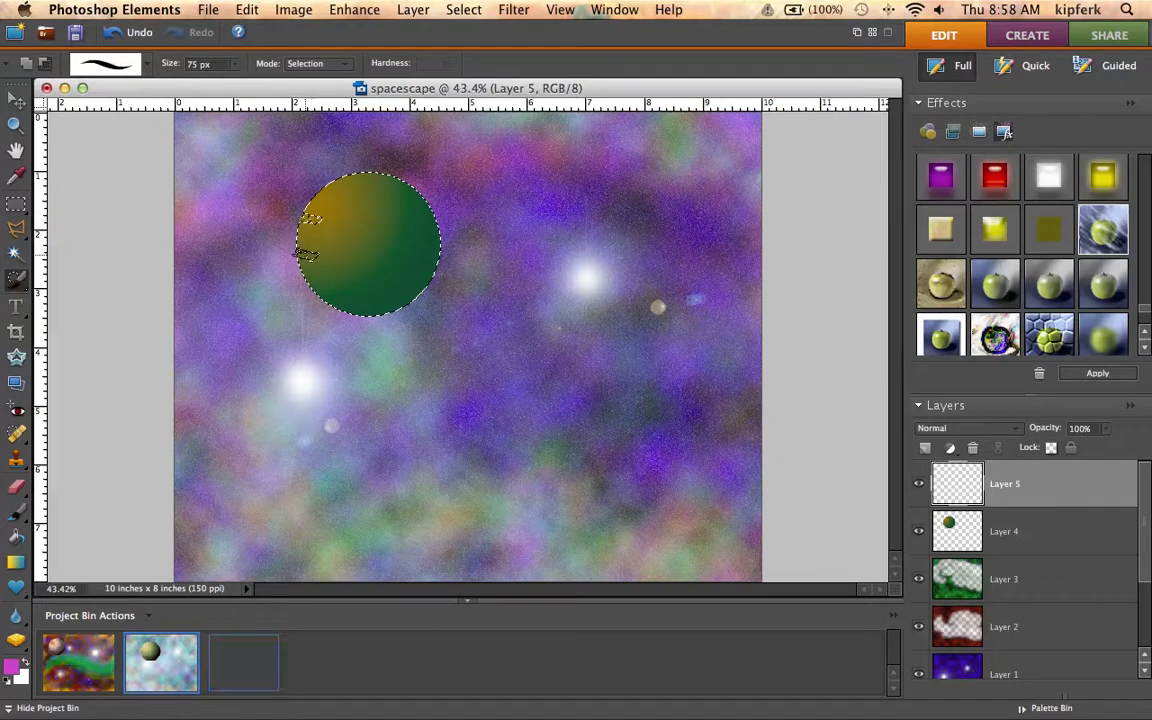
click(345, 249)
click(362, 216)
click(330, 193)
click(355, 181)
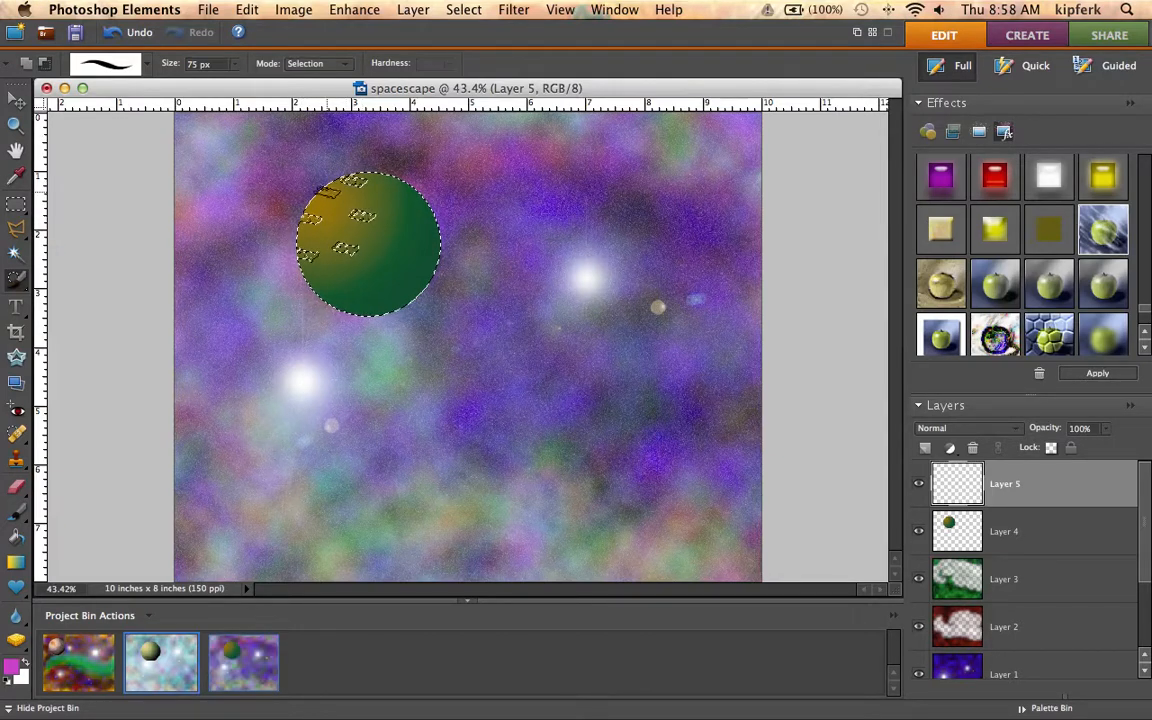
click(396, 184)
click(424, 265)
click(400, 291)
click(345, 297)
click(410, 277)
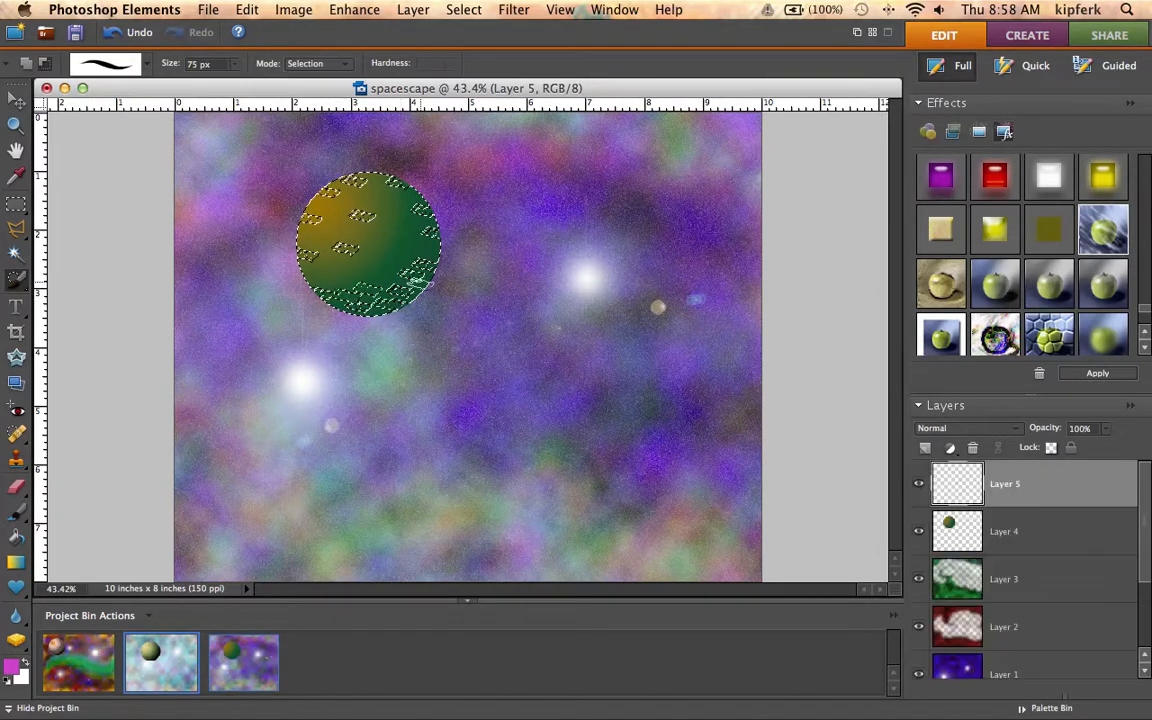
click(419, 240)
click(423, 222)
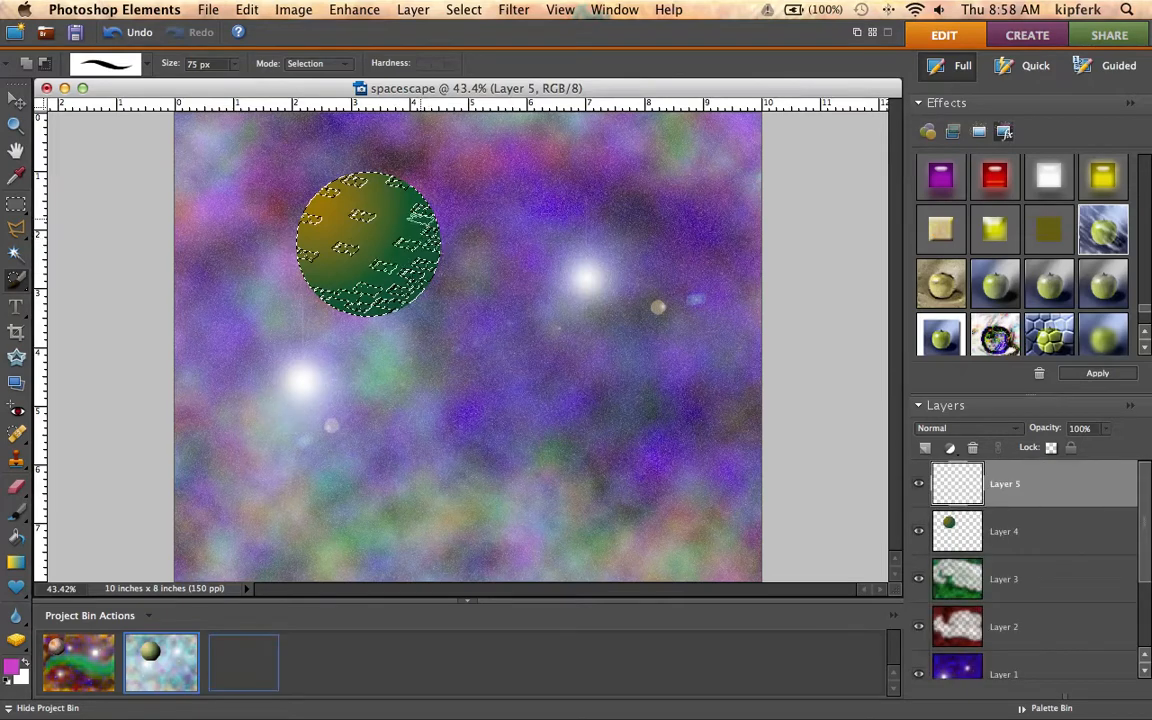
click(340, 275)
click(388, 237)
click(425, 253)
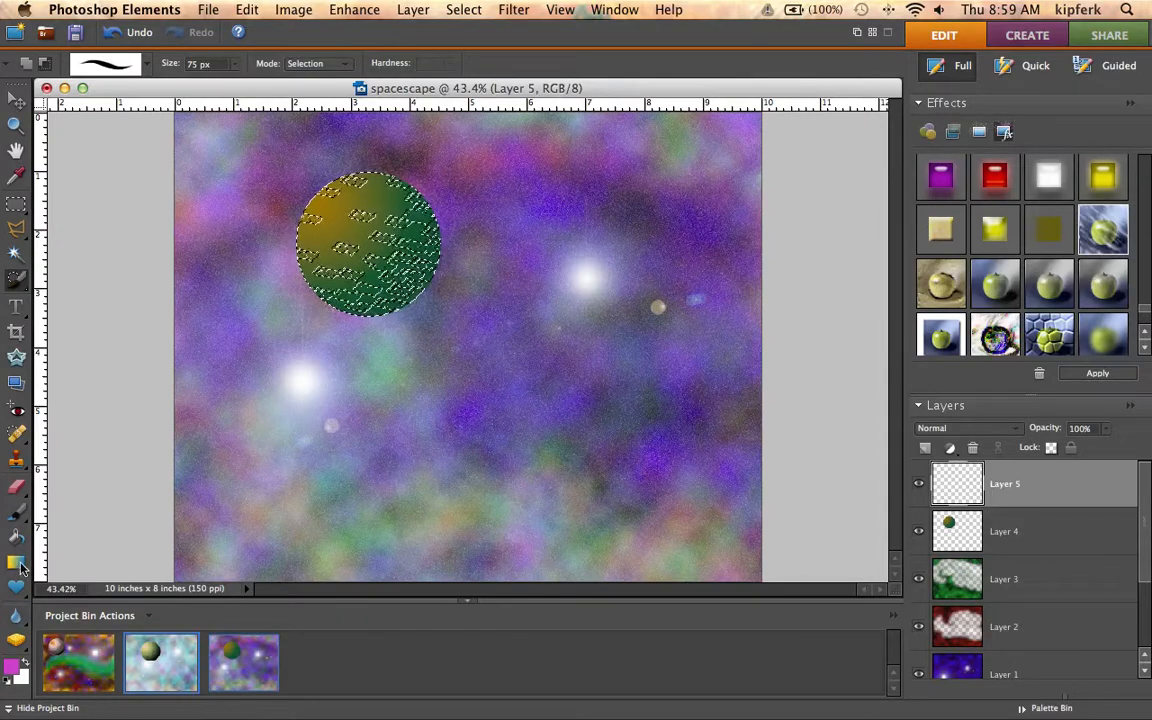
Edit the Gradient tool's custom gradient, setting its starting color stop to bright gold ecbb24
click(17, 563)
click(51, 66)
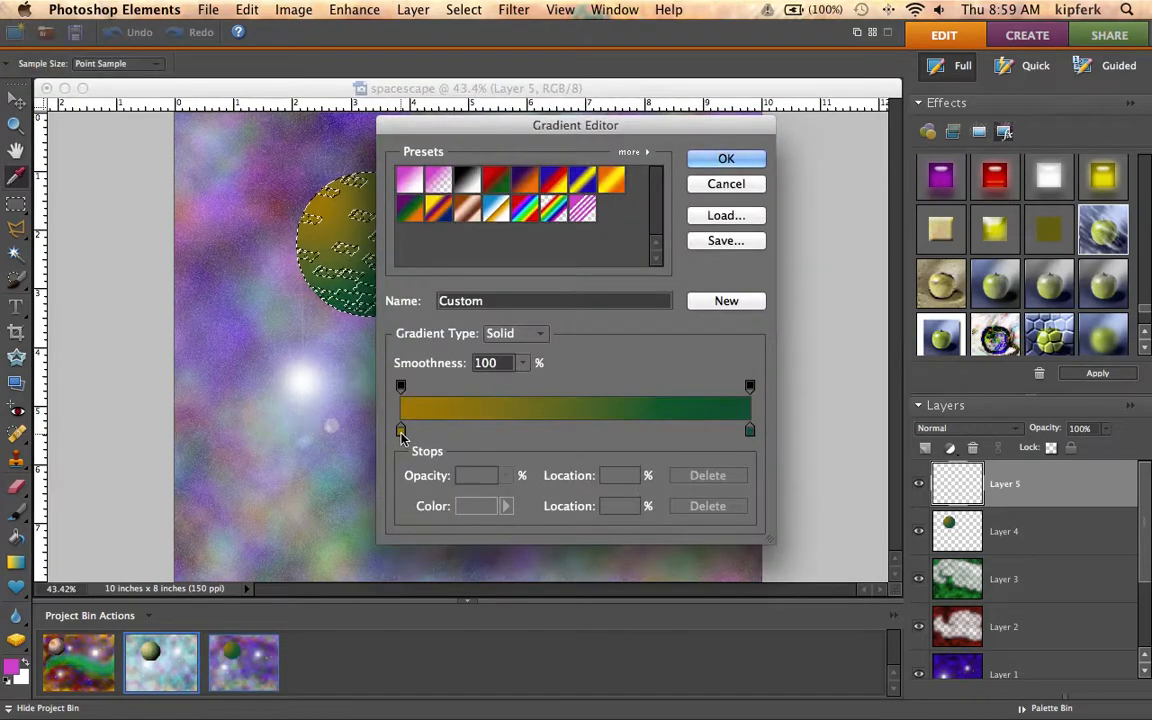
click(400, 432)
click(480, 506)
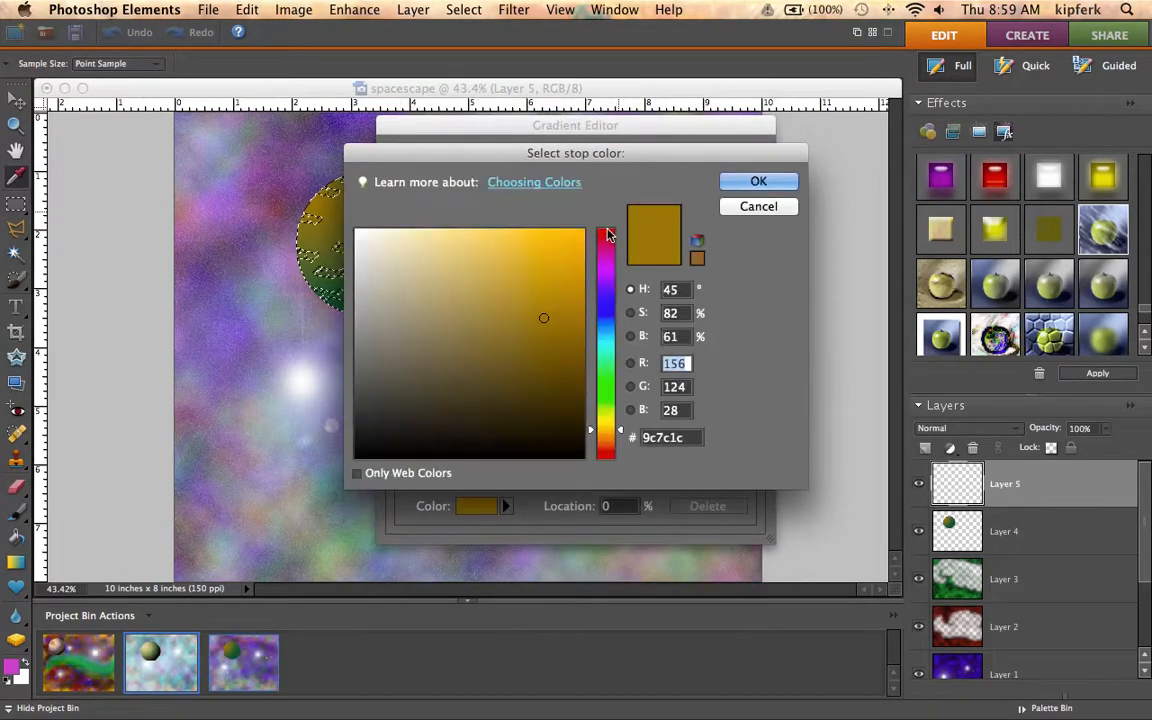
click(550, 247)
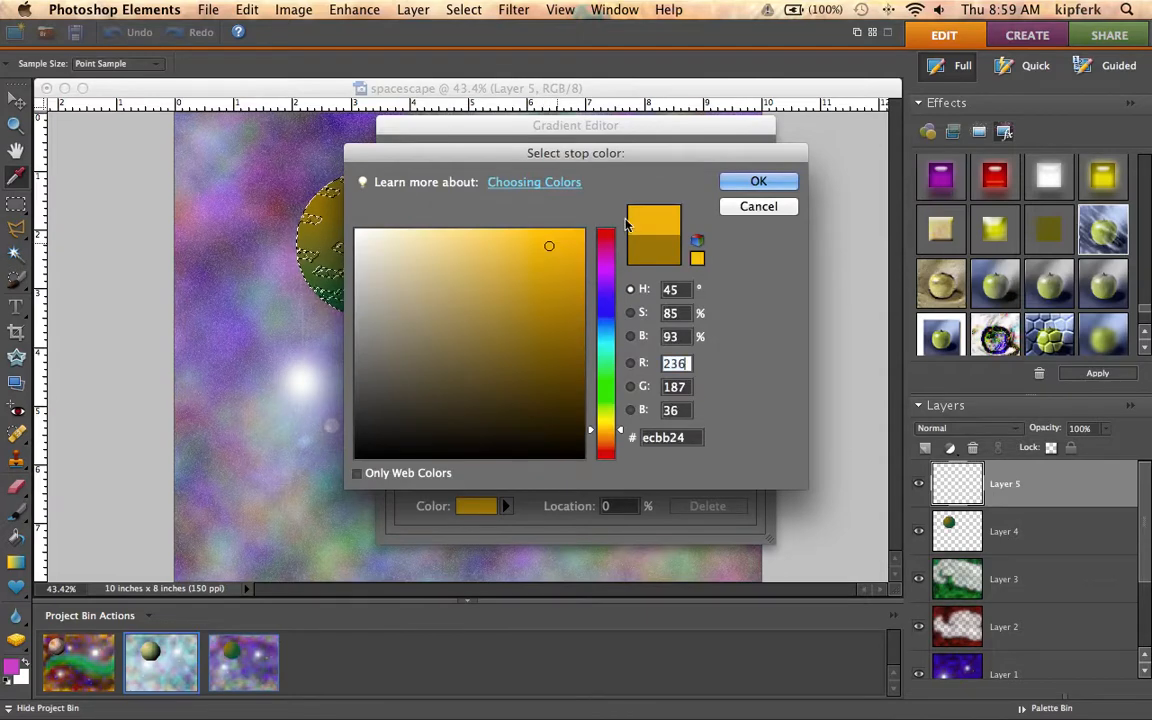
click(750, 181)
Set the gradient's ending color stop to bright turquoise and accept the edited gradient
click(750, 430)
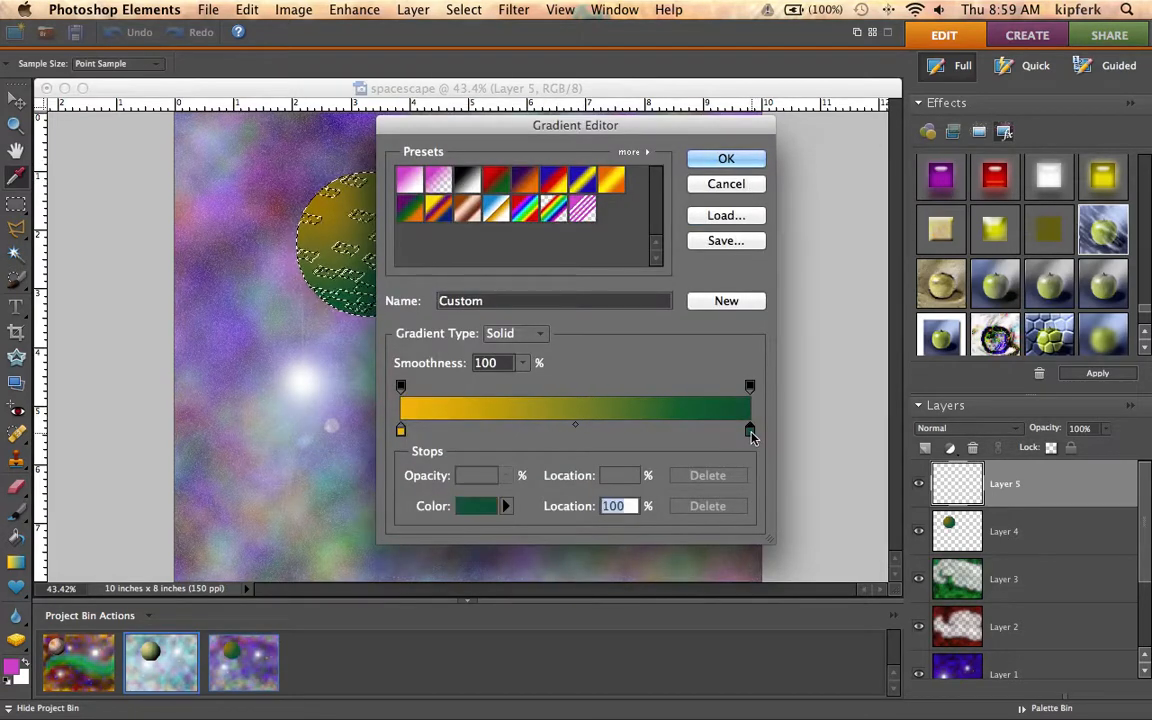
click(472, 506)
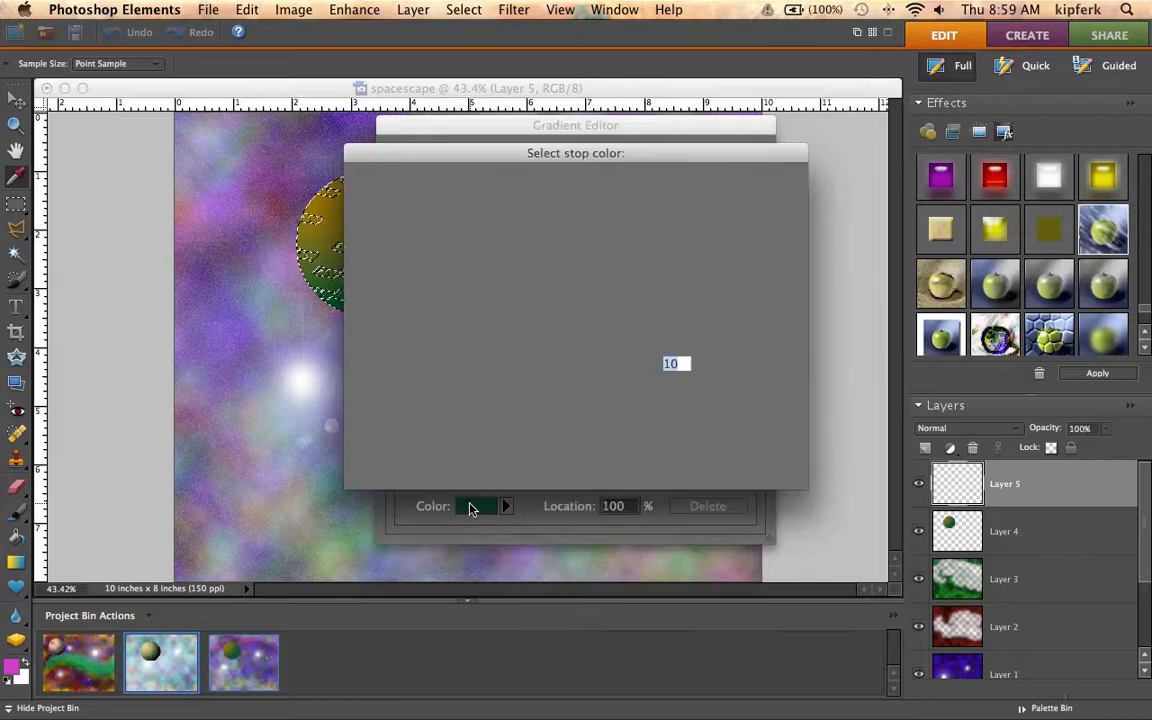
click(605, 289)
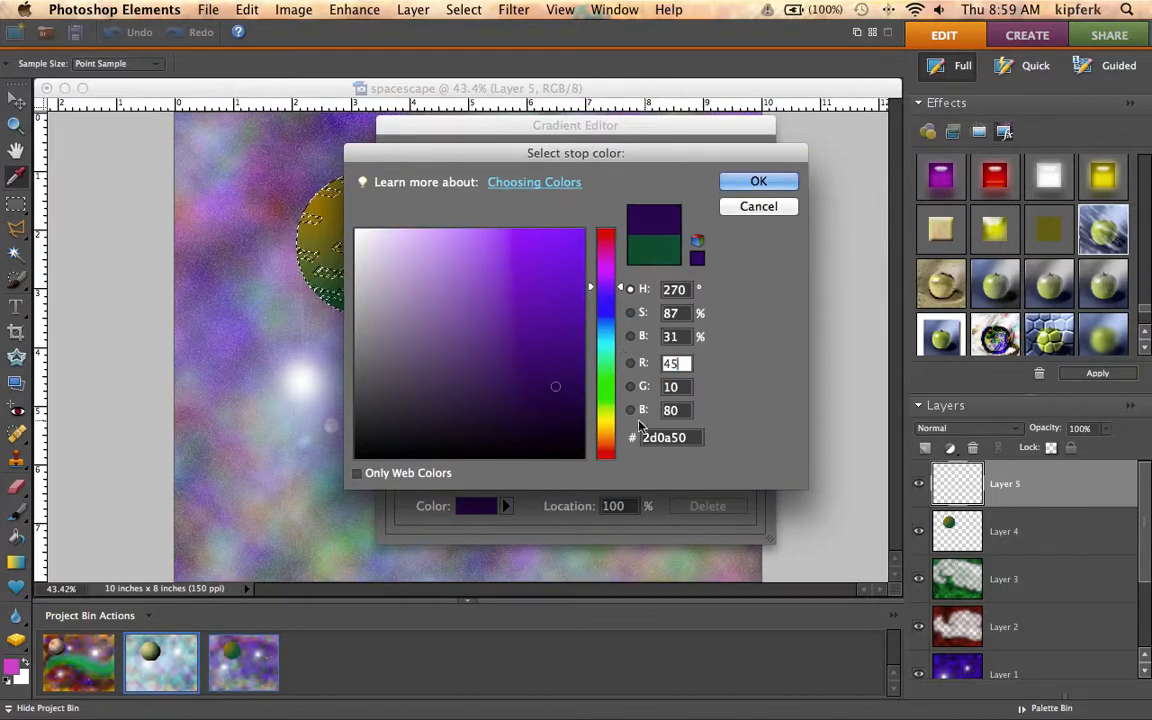
click(605, 347)
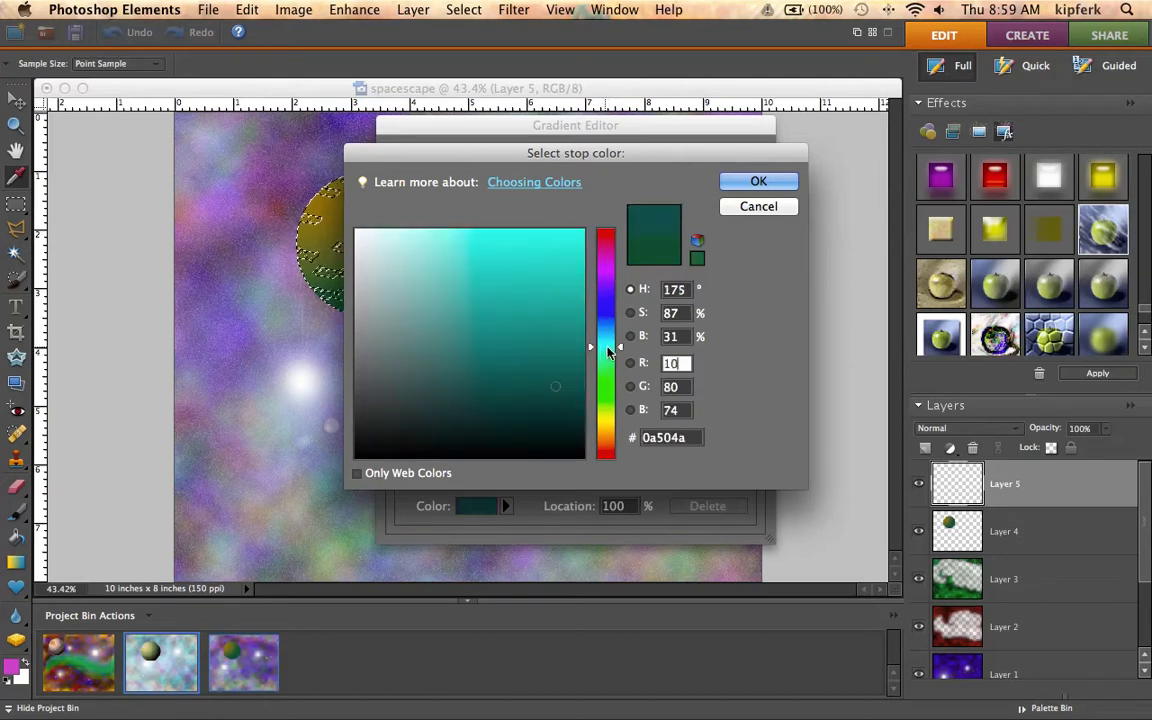
click(488, 248)
click(755, 181)
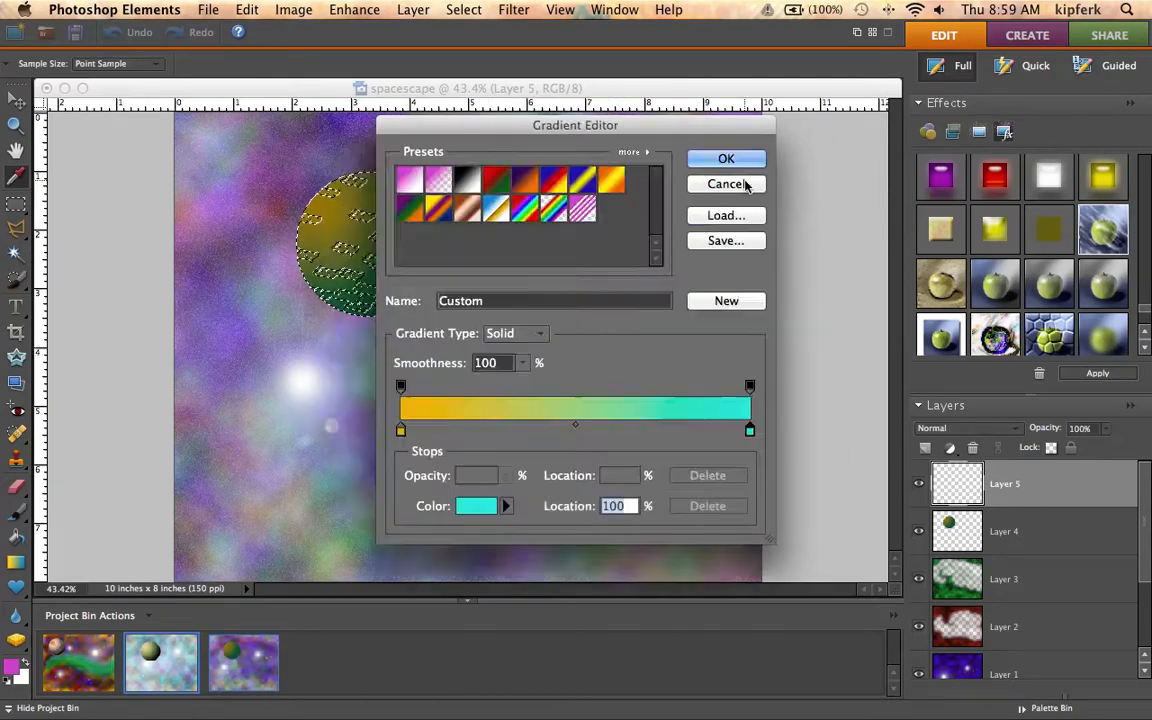
click(726, 158)
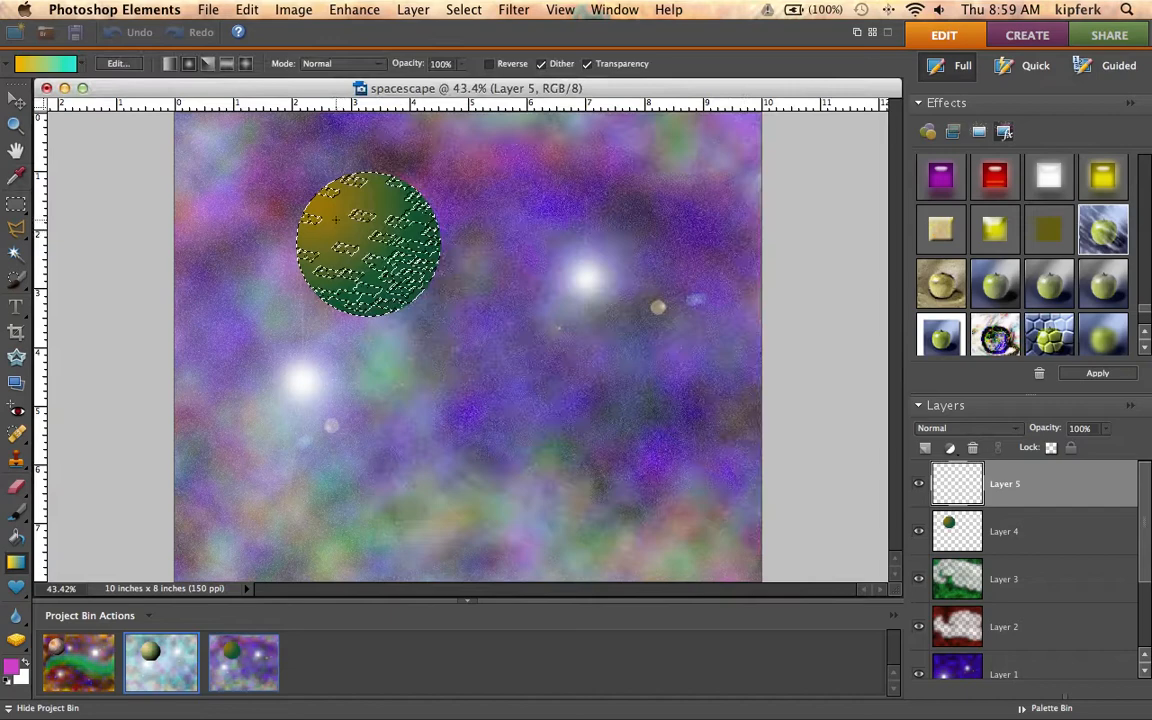
Try filling the textured planet selection on Layer 5 with the gold-to-turquoise radial gradient, then undo the fill
drag(401, 268, 401, 268)
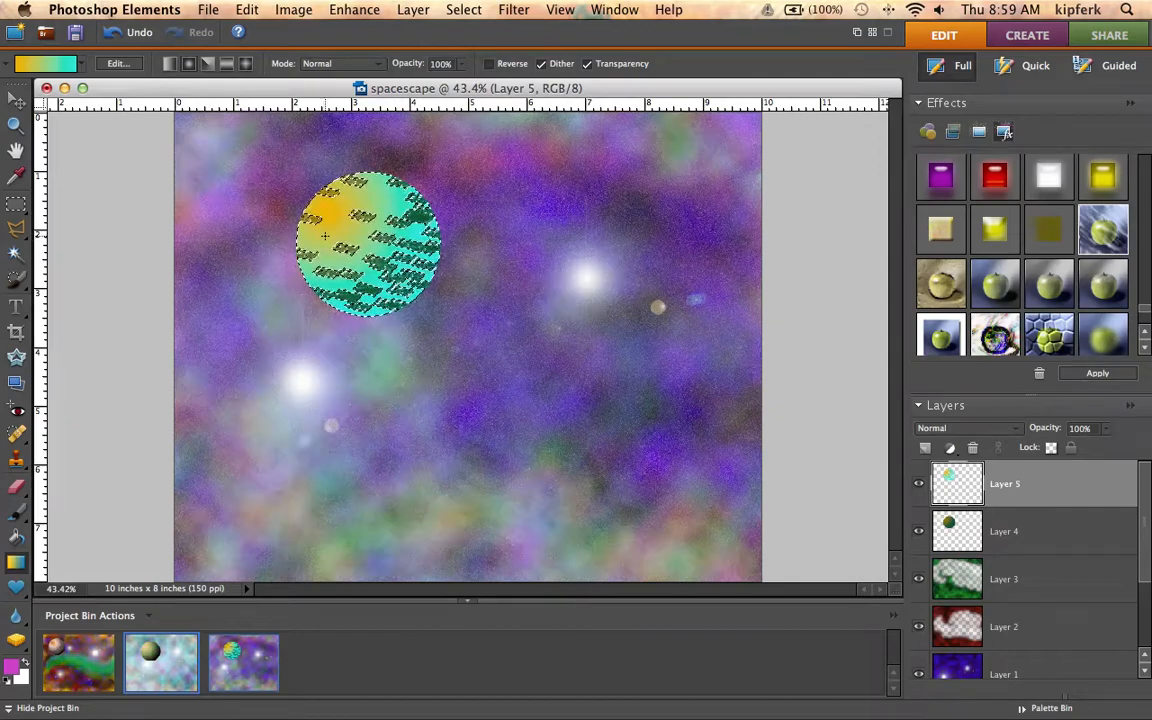
key(super+z)
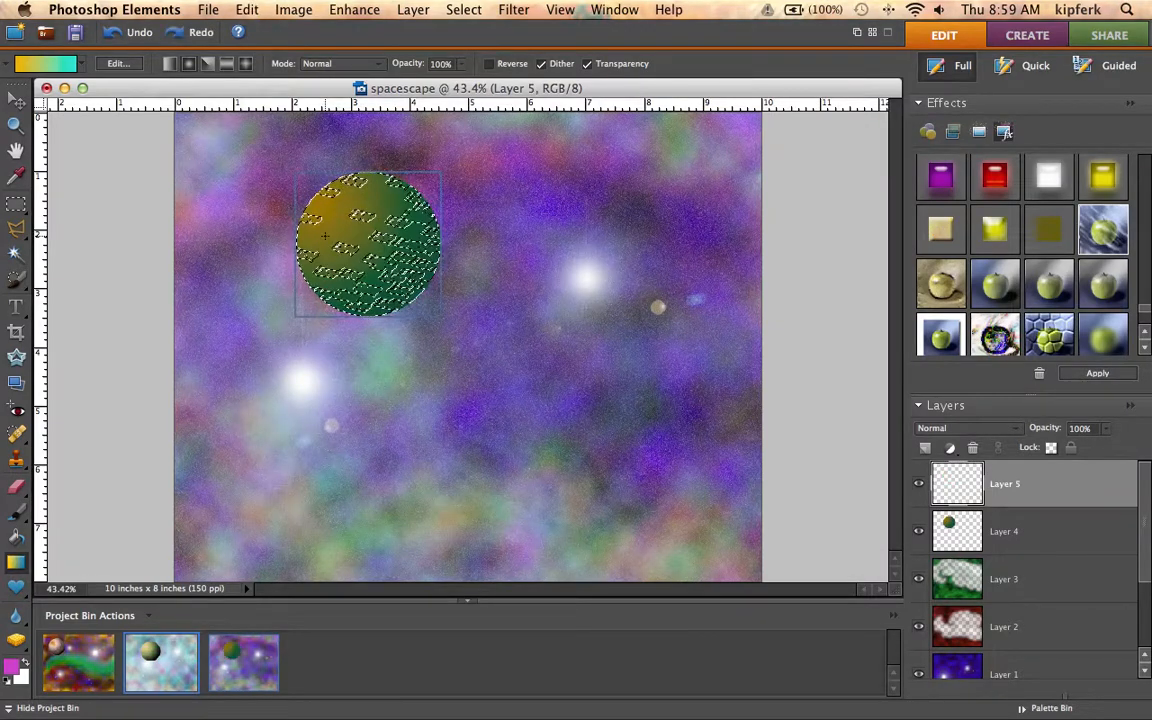
Subtract more rough brush marks from the planet selection, filling in its upper-left, middle and upper areas with the 75 px selection brush
click(16, 279)
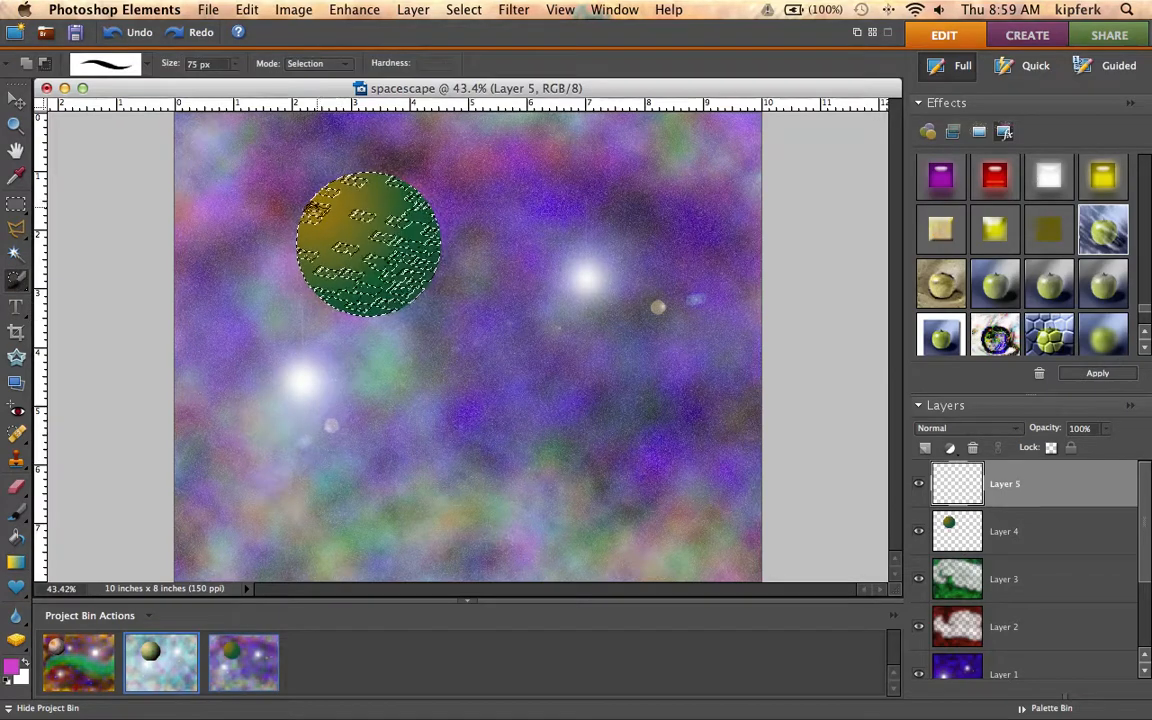
click(319, 236)
click(335, 238)
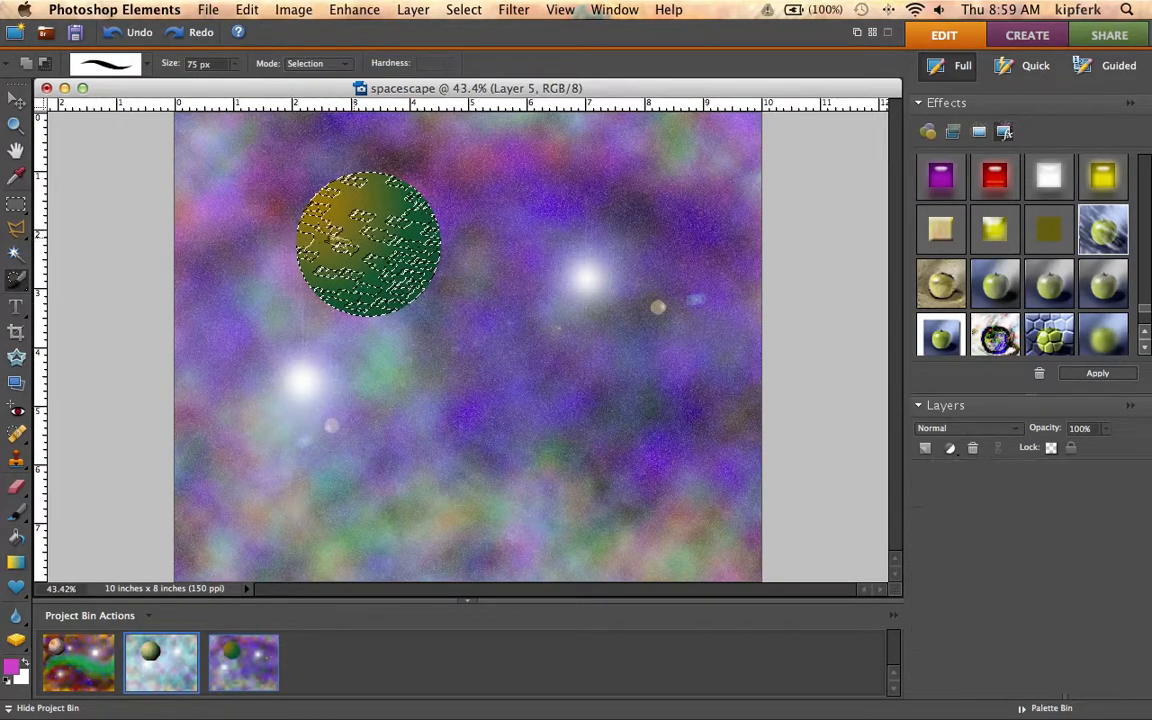
click(388, 197)
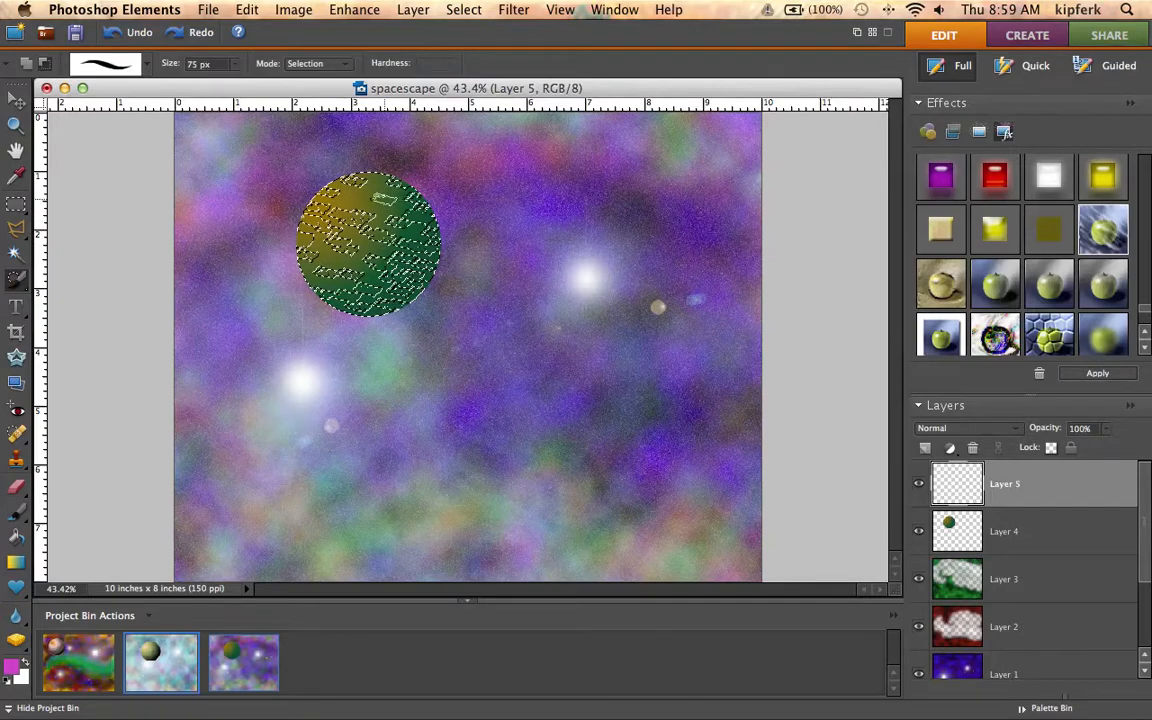
click(323, 263)
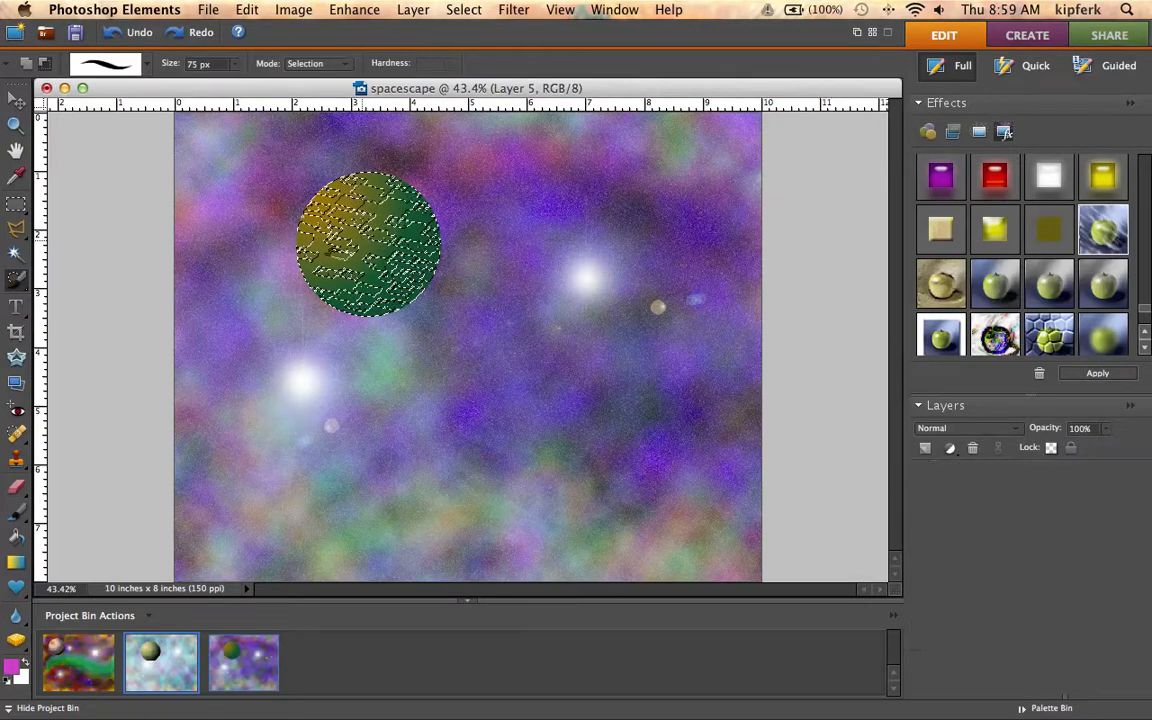
Fill the textured planet selection on Layer 5 with the gold-to-turquoise radial gradient from upper left to lower right, and deselect
click(17, 563)
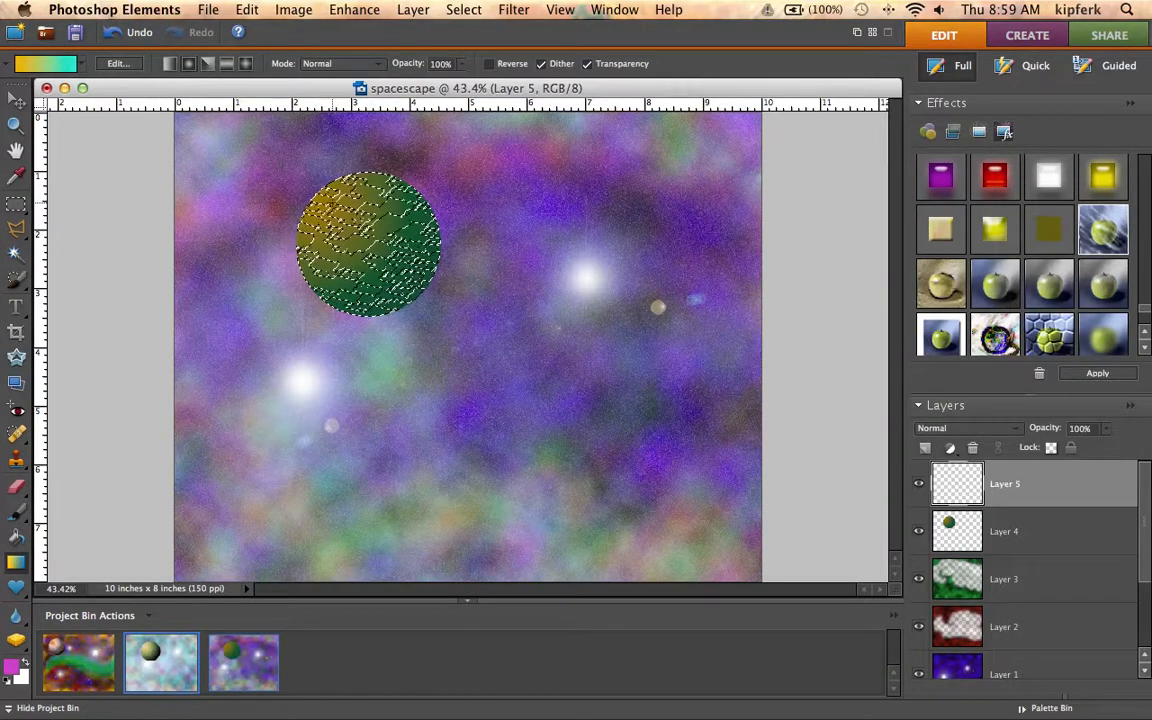
drag(331, 205, 403, 274)
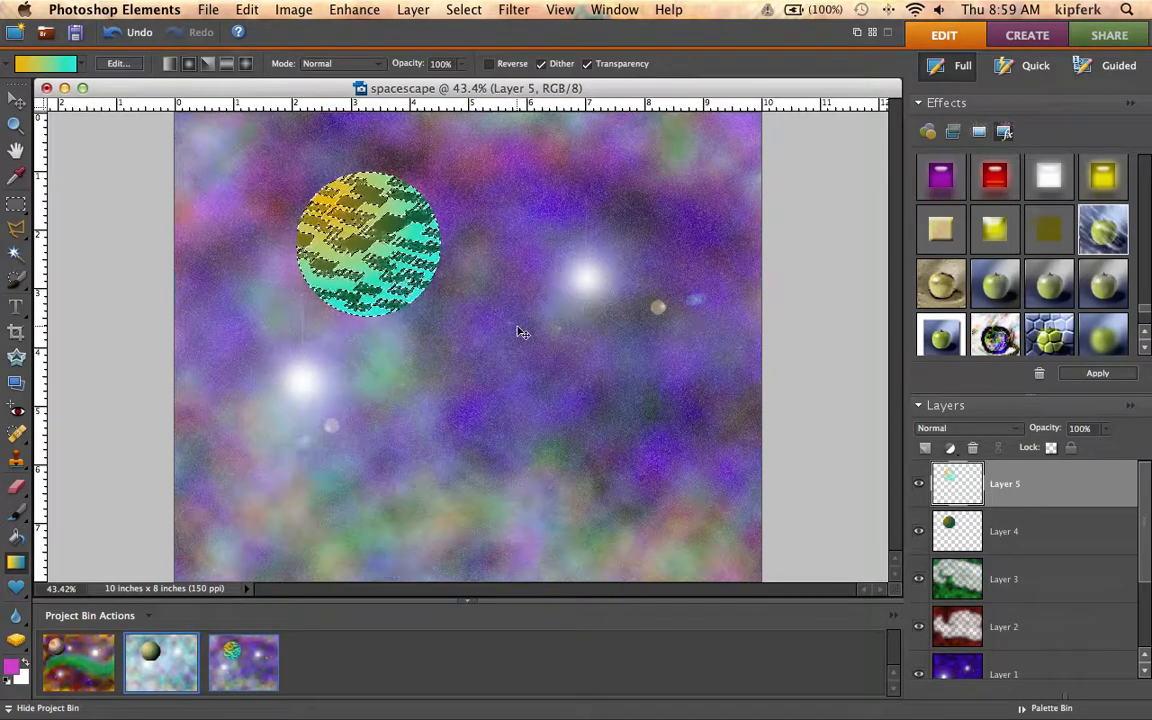
key(super+d)
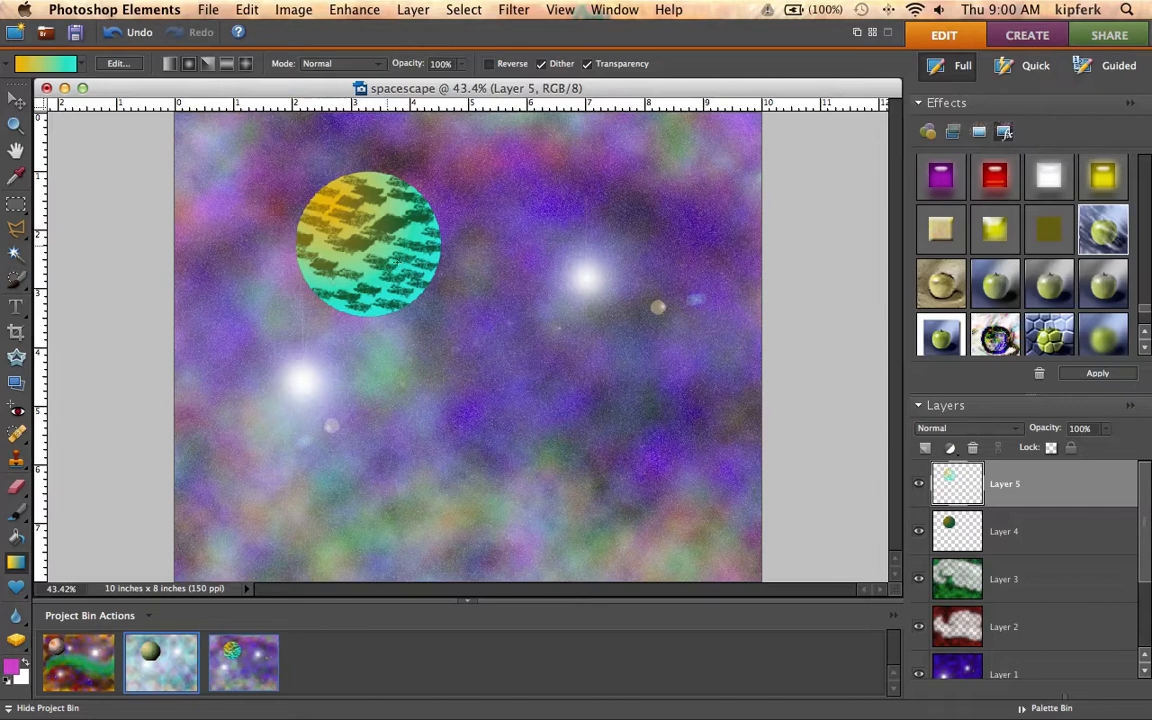
Add a new layer above Layer 5 and load the full planet circle from Layer 4 as a selection
click(925, 449)
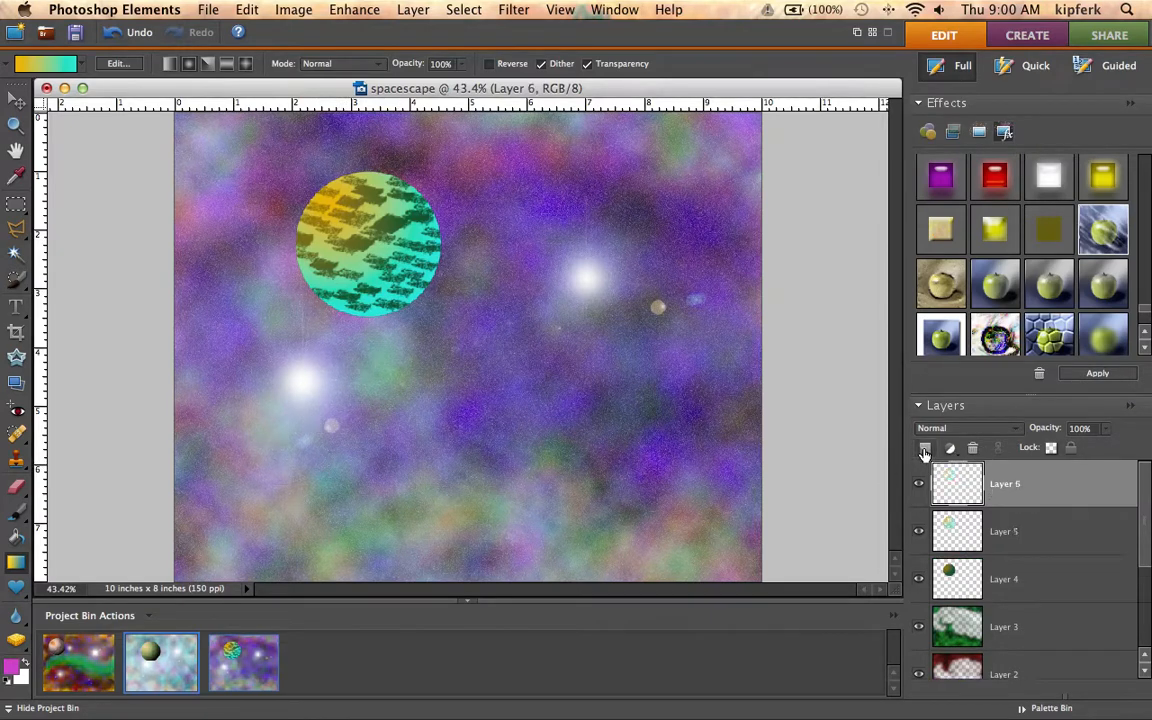
click(1008, 580)
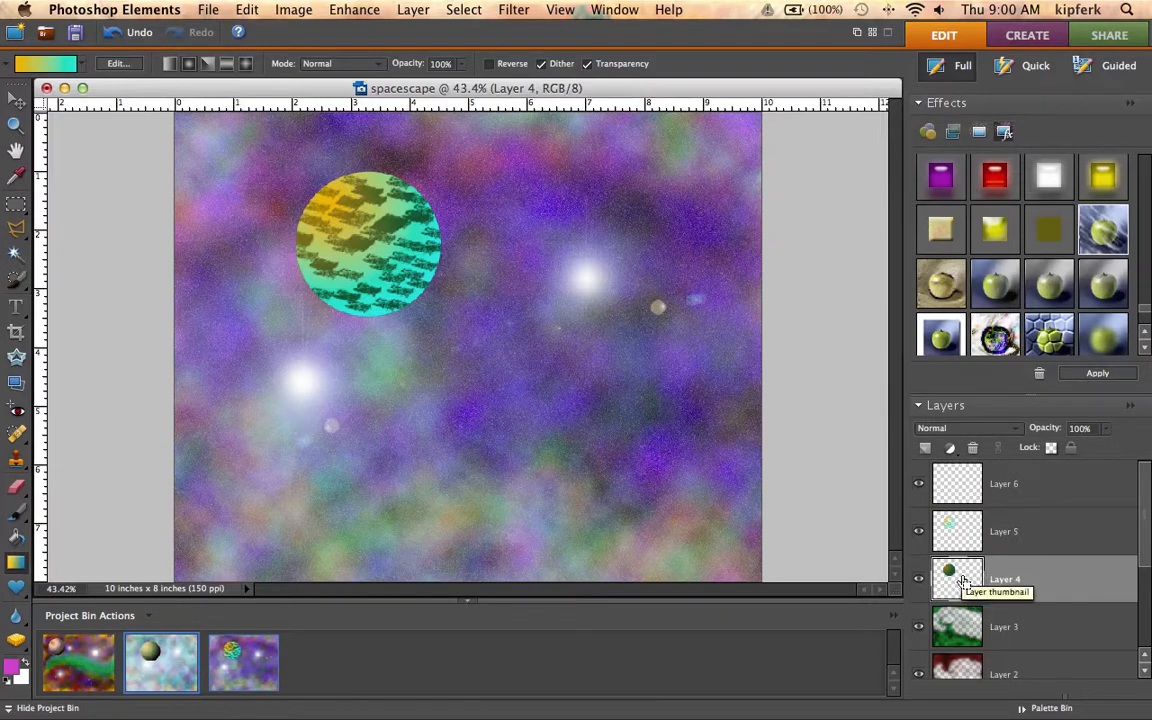
super+click(962, 582)
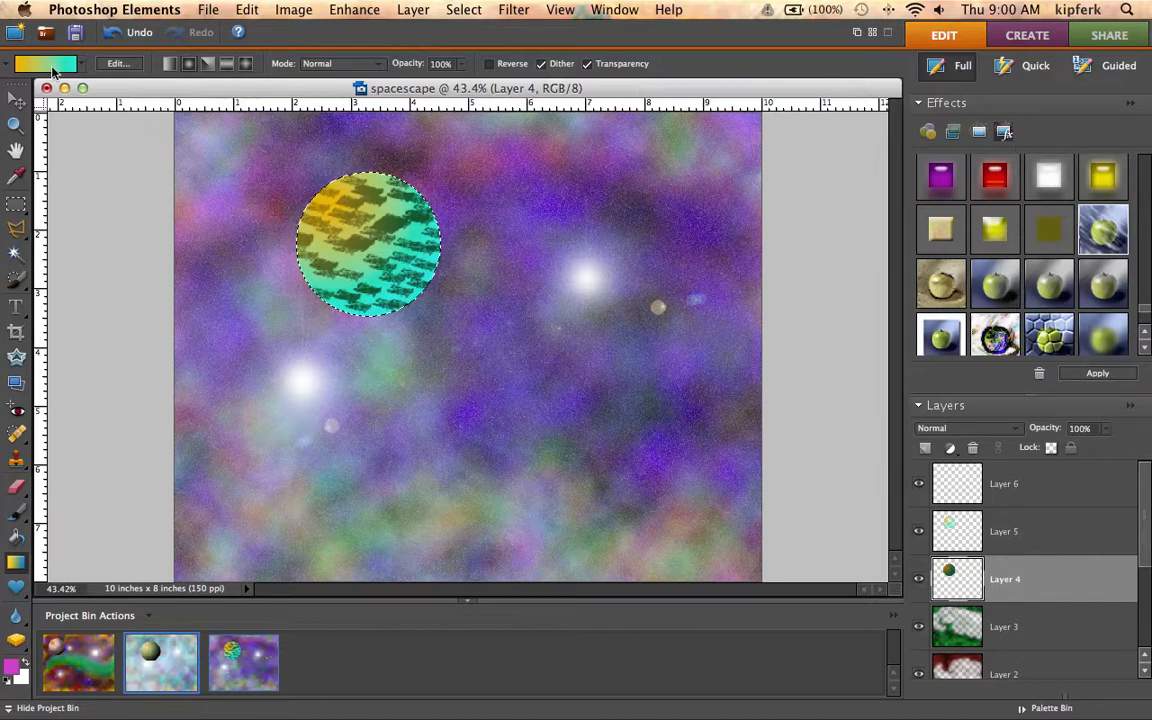
Edit the custom gradient's starting opacity stop to 0%, keeping only the two end color stops
click(52, 67)
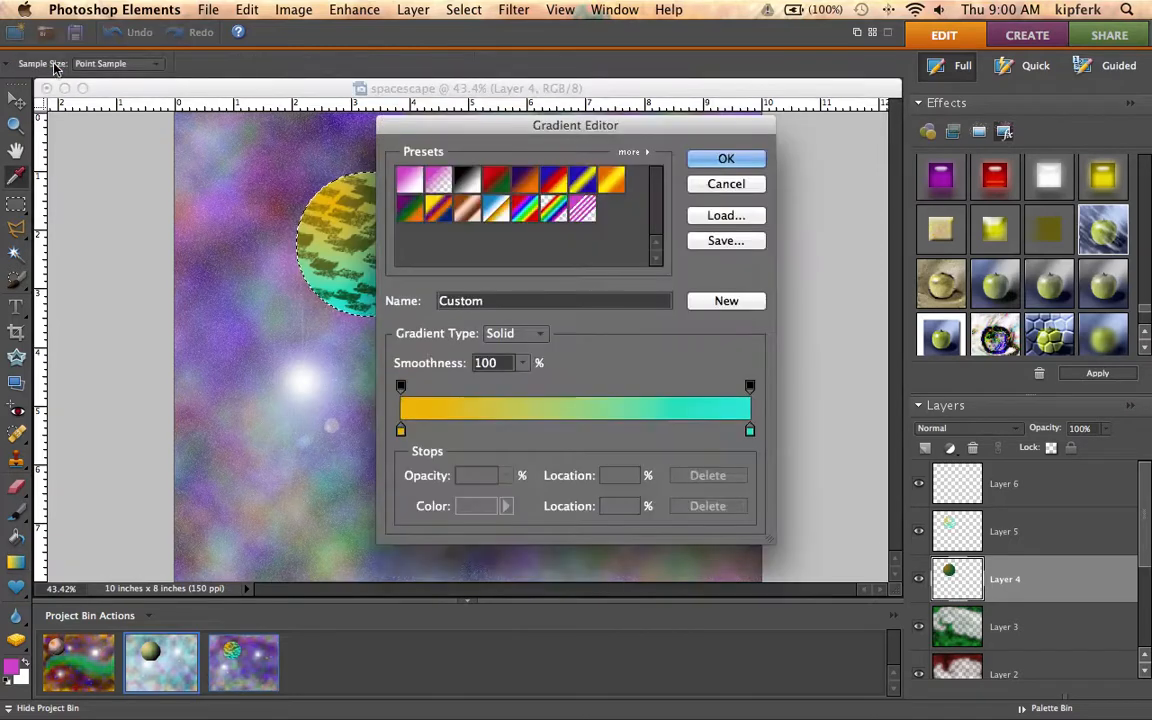
click(400, 431)
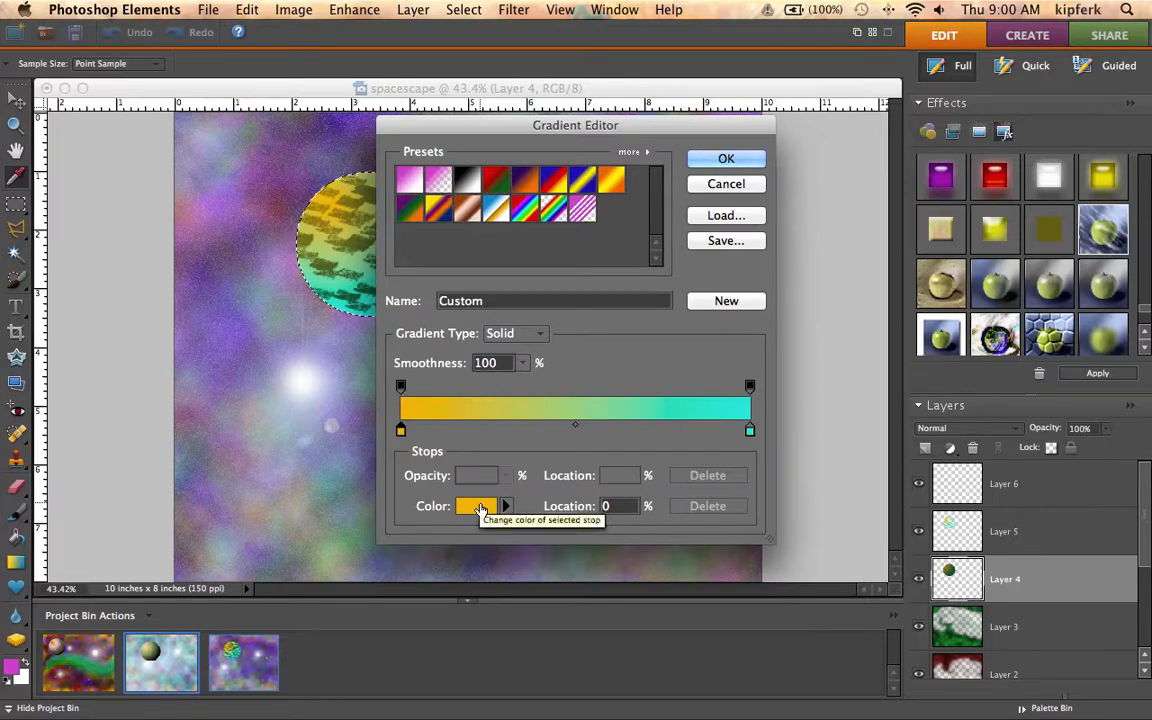
click(401, 387)
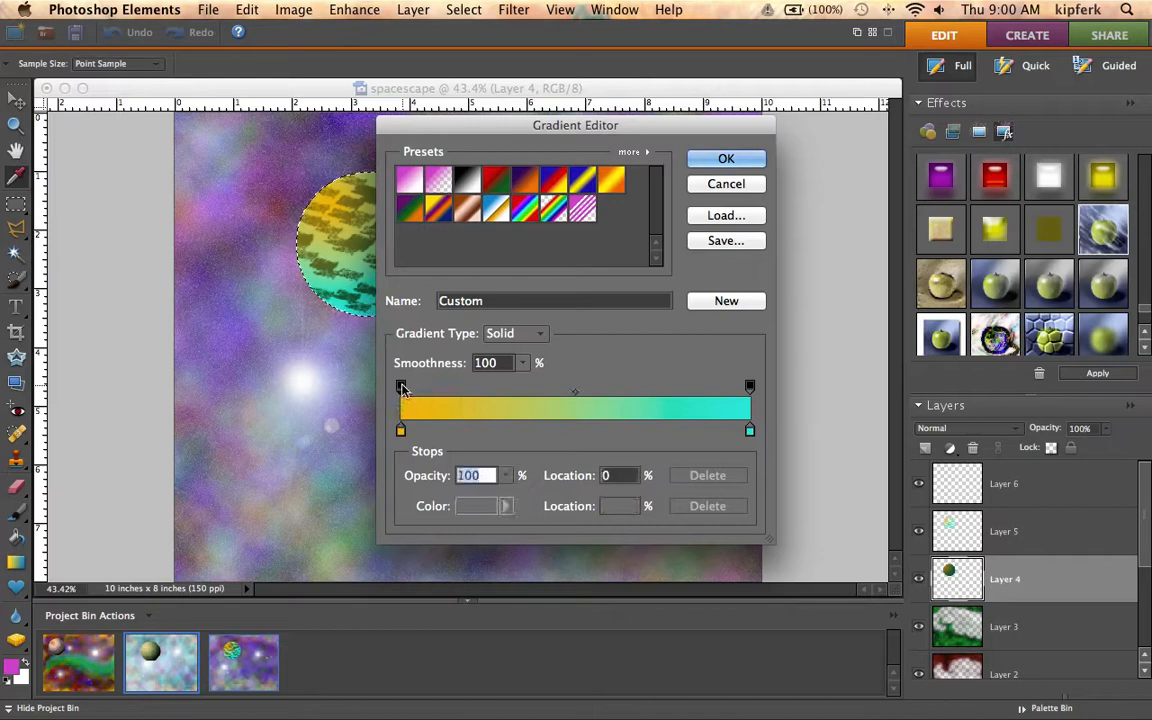
click(506, 476)
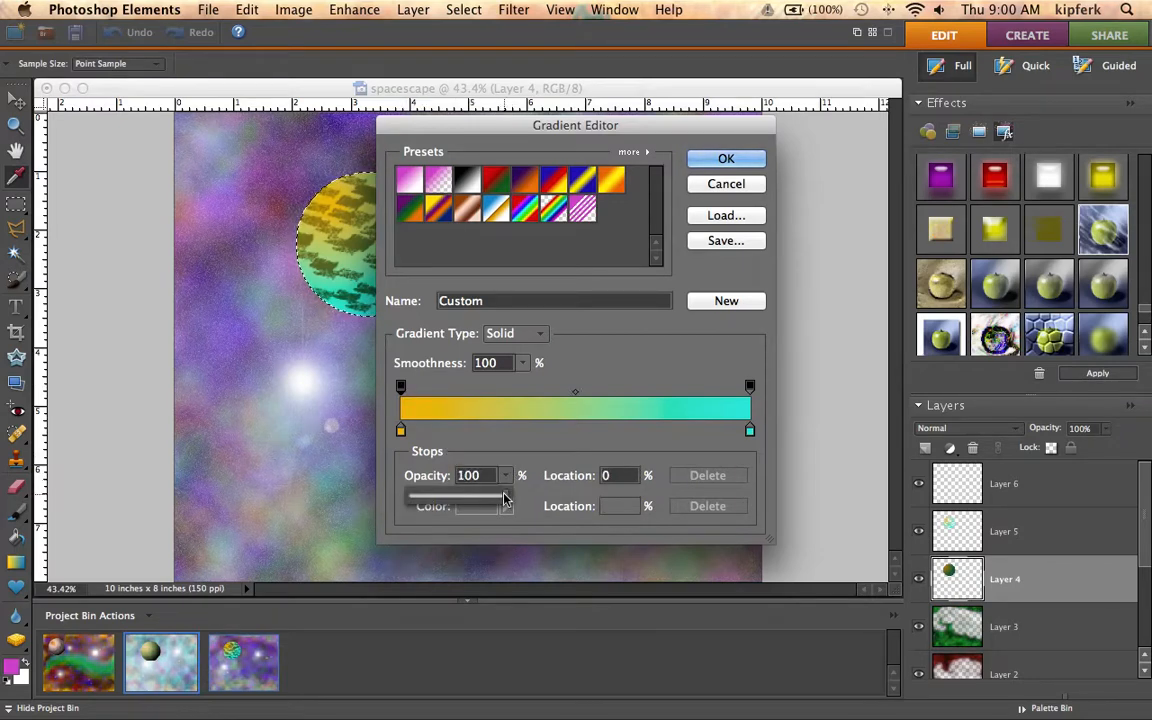
drag(506, 500, 381, 497)
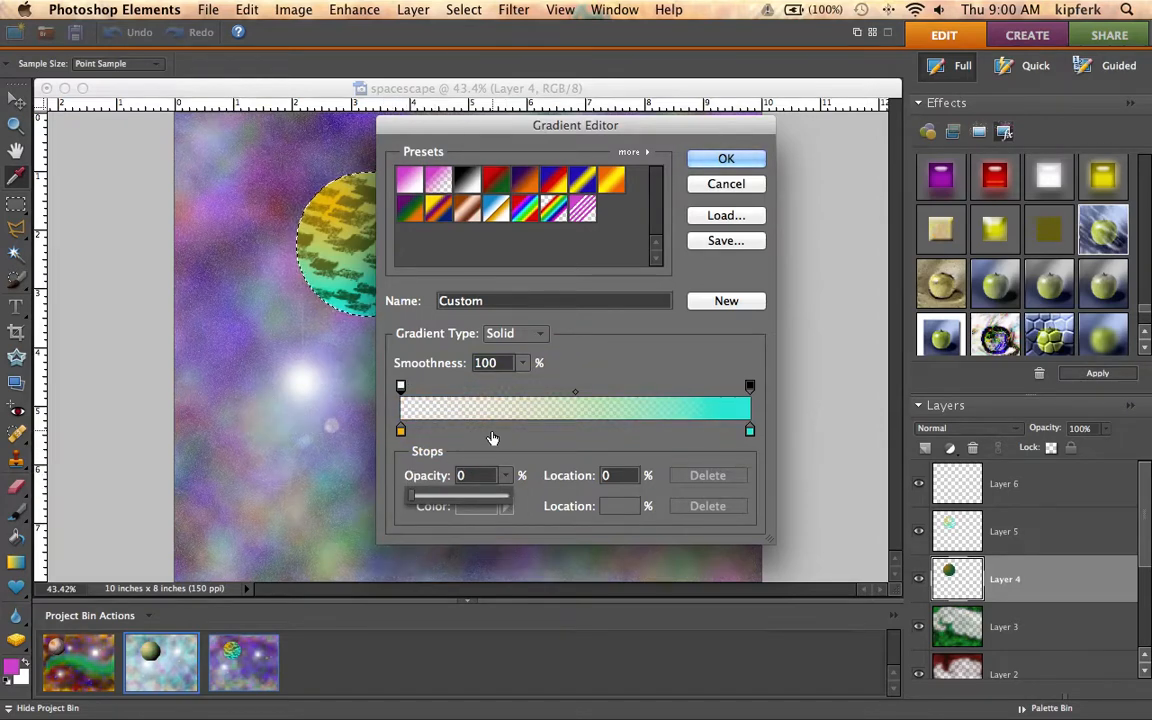
click(492, 437)
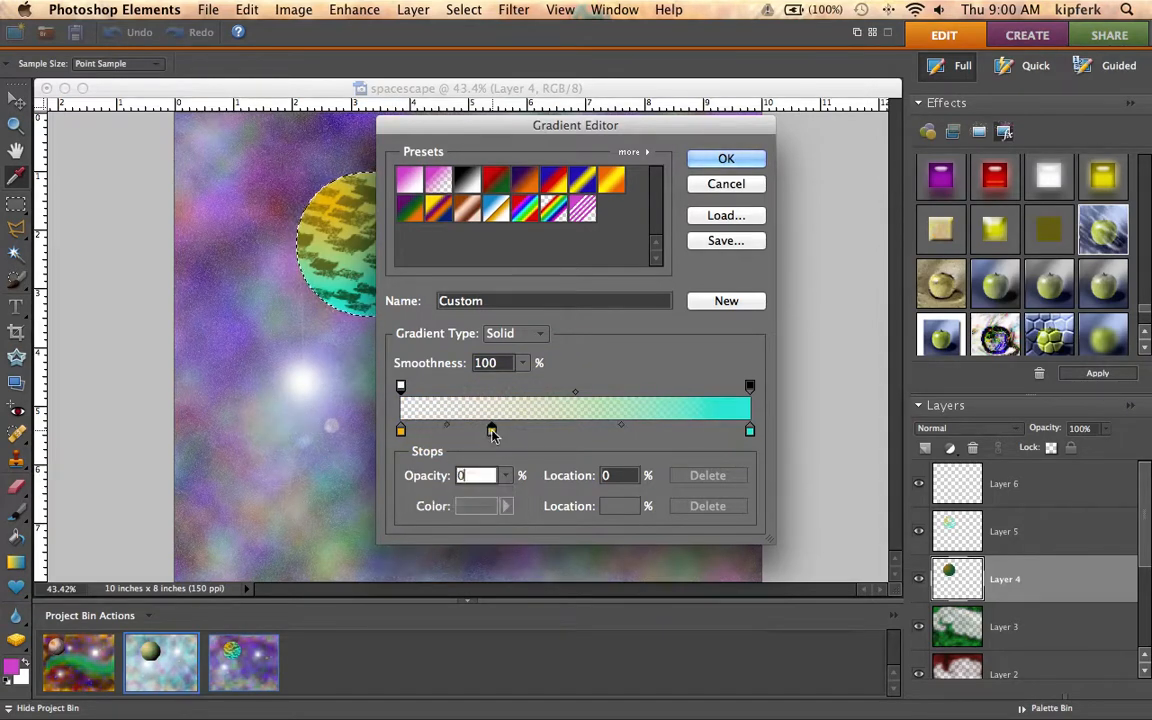
drag(503, 445, 519, 494)
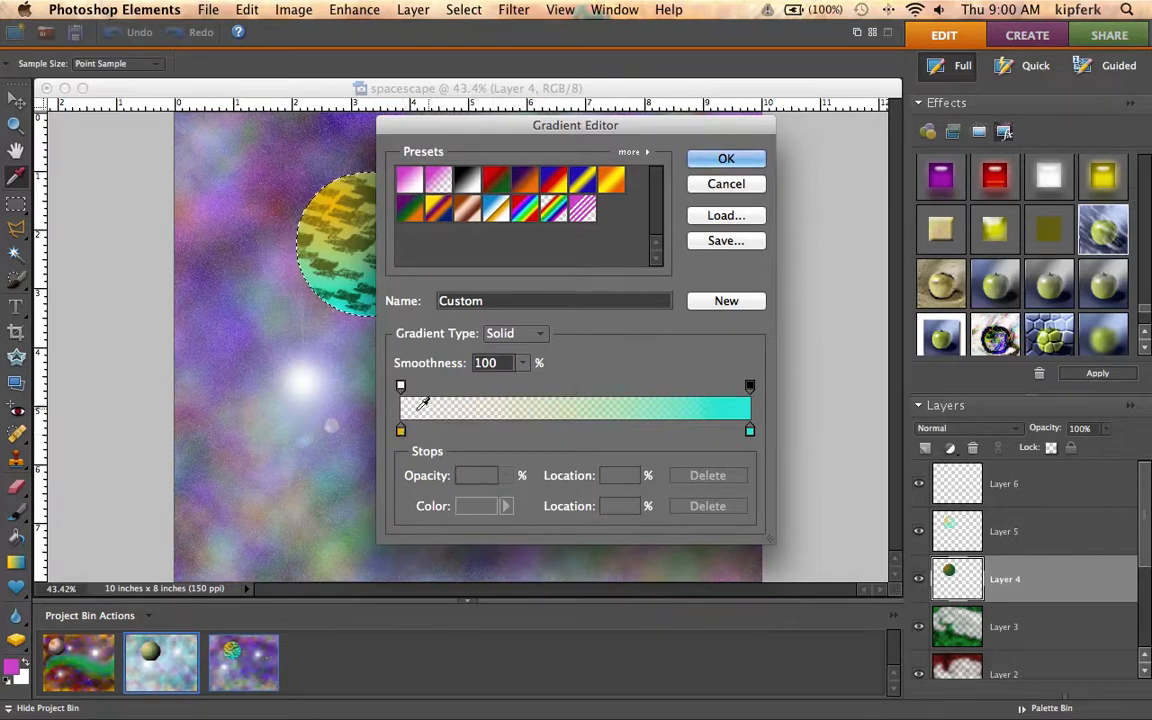
Set the gradient's ending color stop to near-black 030303 and accept the edited gradient
click(750, 431)
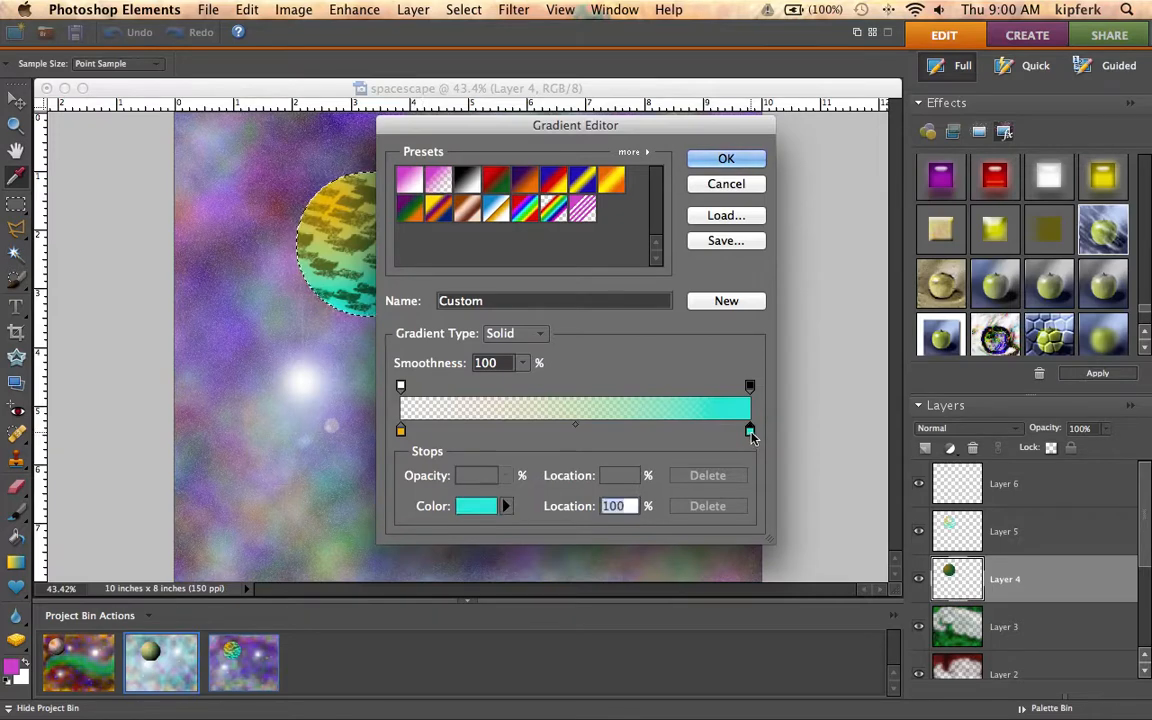
click(473, 506)
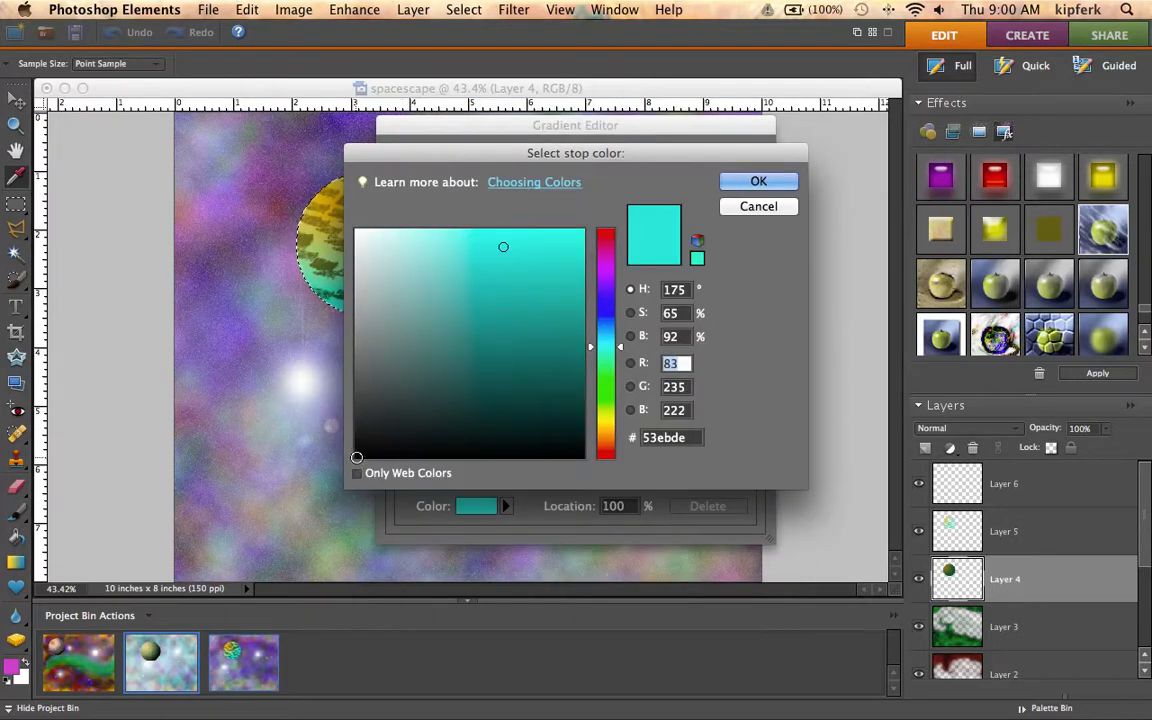
click(357, 455)
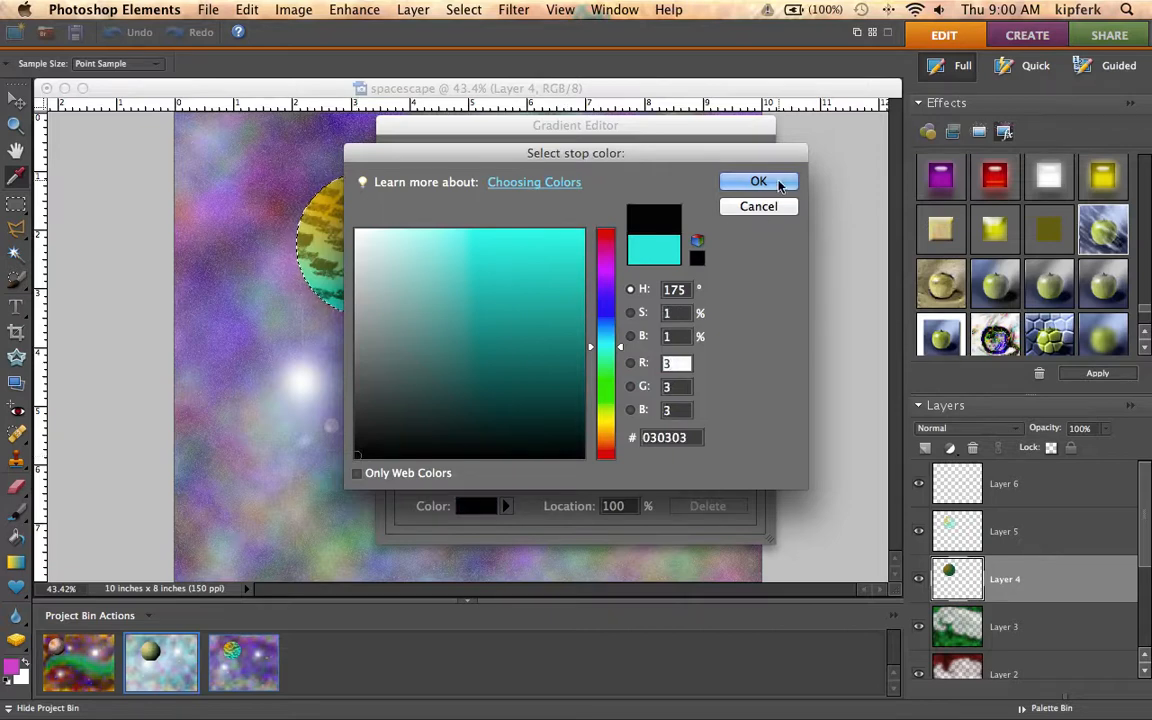
click(777, 183)
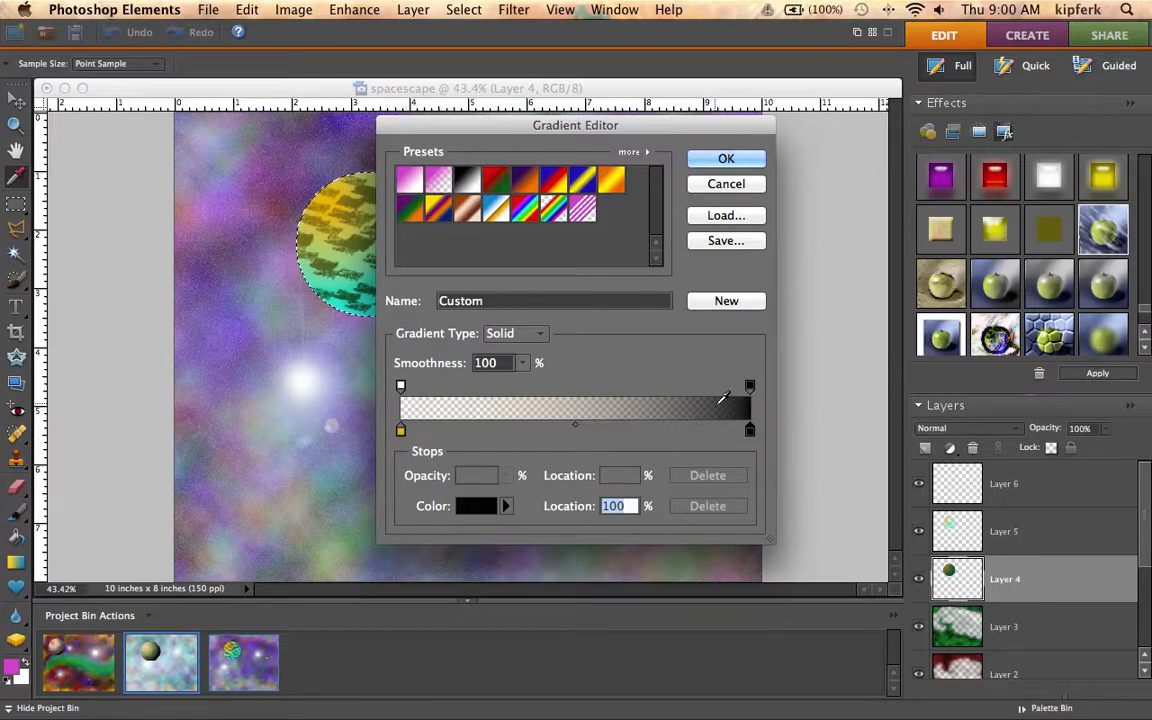
click(741, 159)
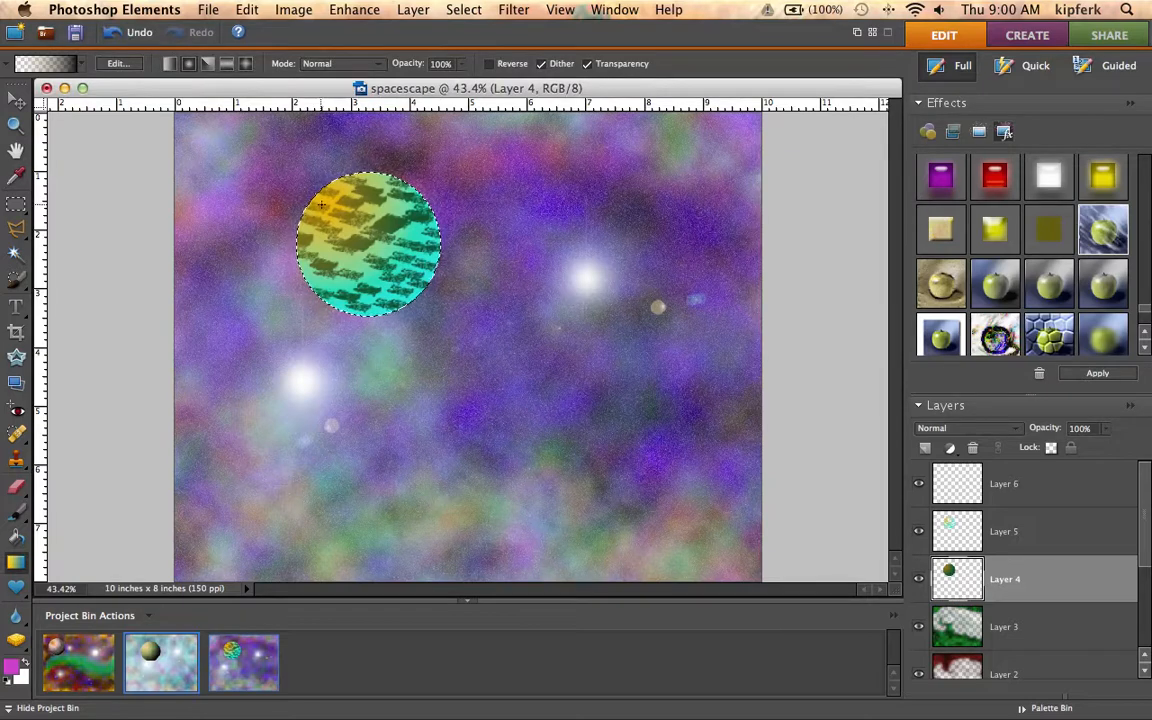
Try shading the planet selection on Layer 4 with the transparent-to-black radial gradient, then undo the fill
drag(321, 206, 410, 281)
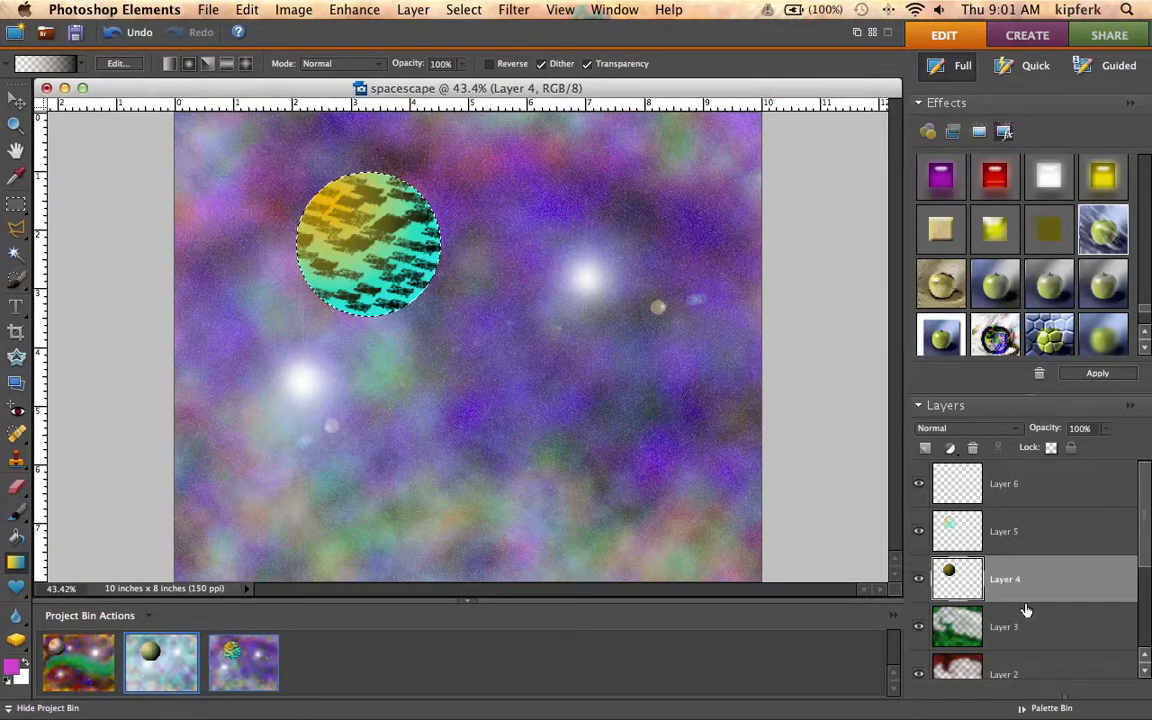
key(super+z)
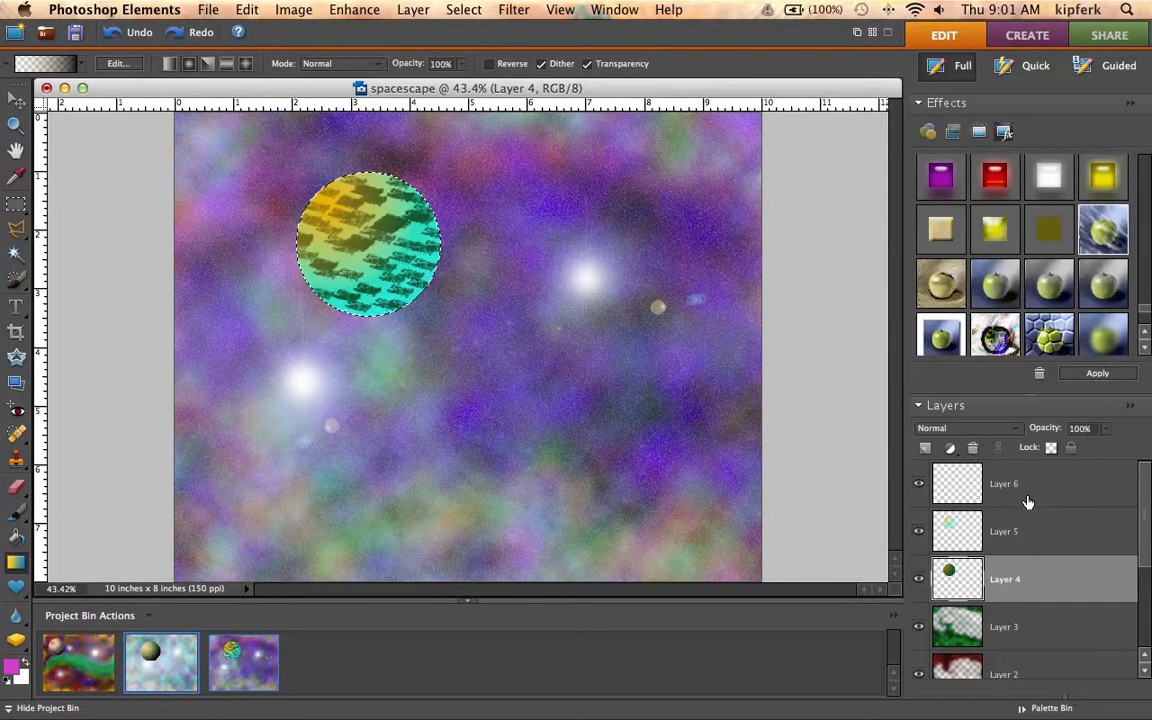
Shade the planet selection on Layer 6 with the transparent-to-black radial gradient, darkening toward the lower right, and deselect
click(1027, 500)
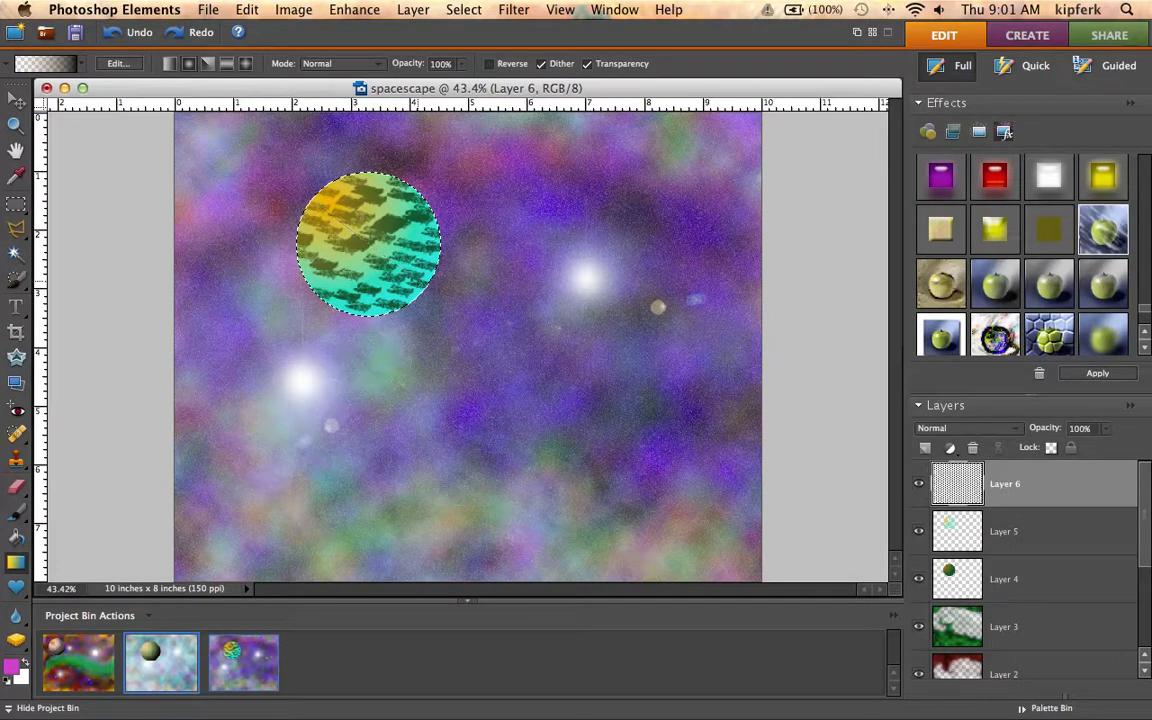
drag(400, 264, 403, 267)
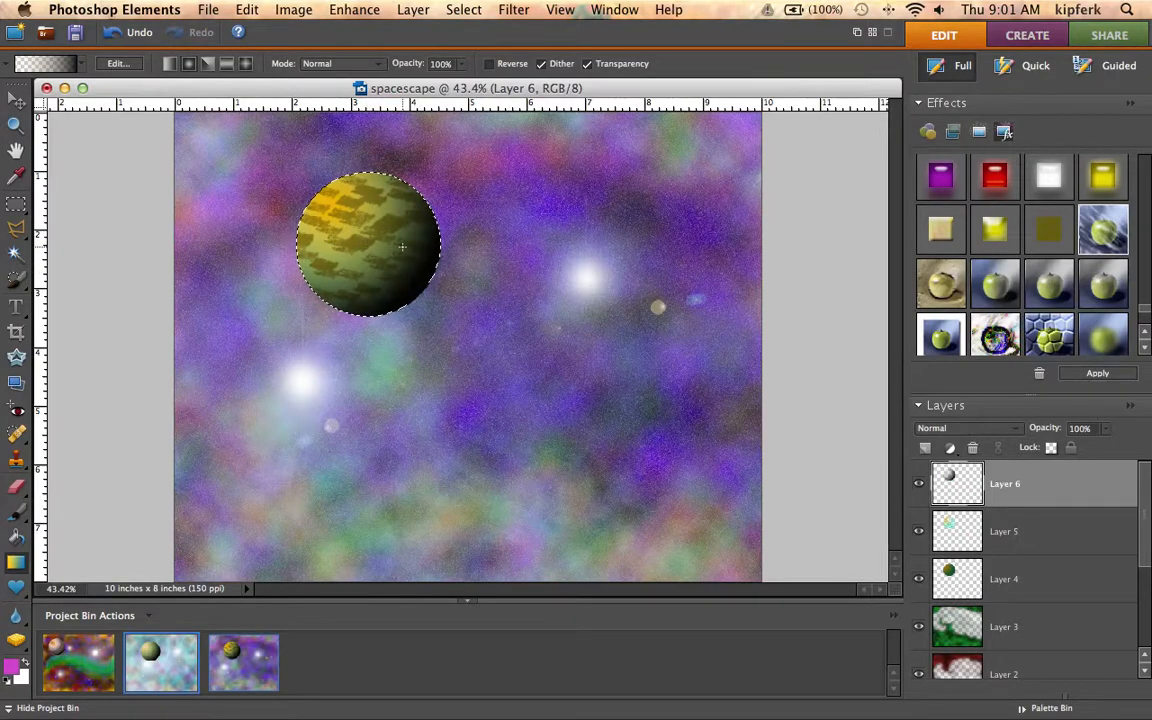
key(super+d)
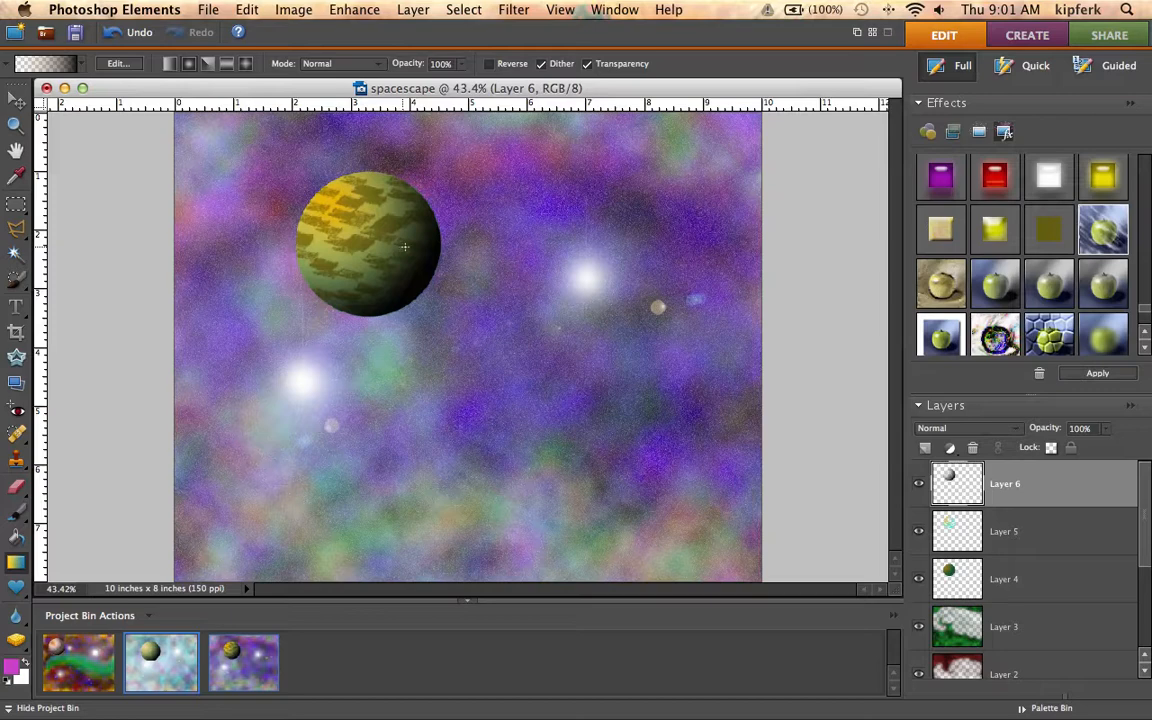